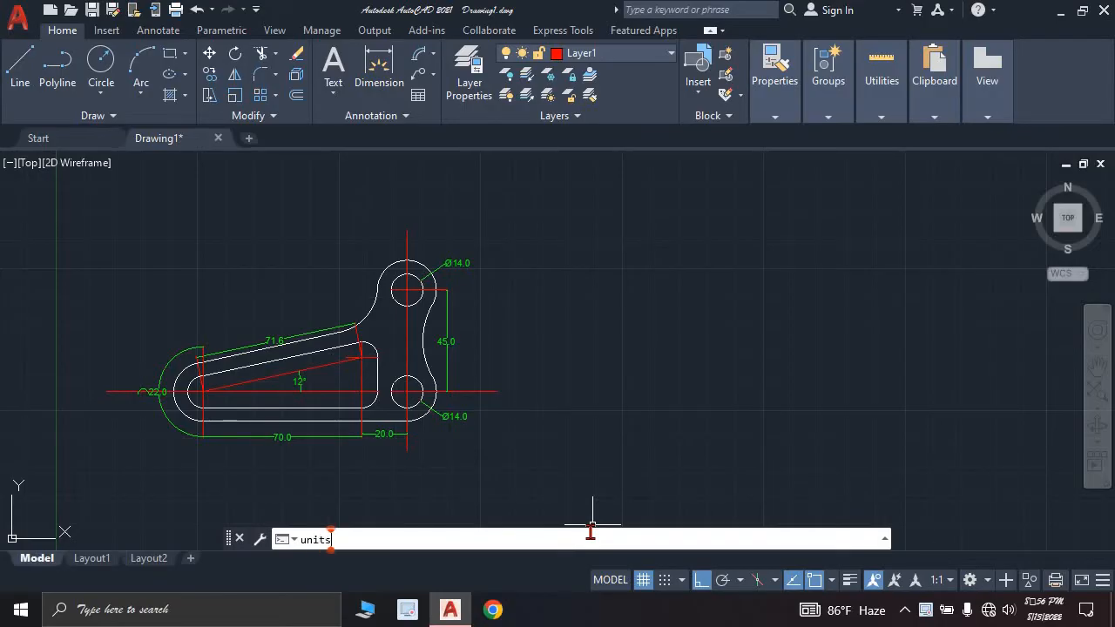
Set the drawing units to a length precision of 0.0 and the insertion scale to millimeters.
{"action": "key", "text": "Return"}
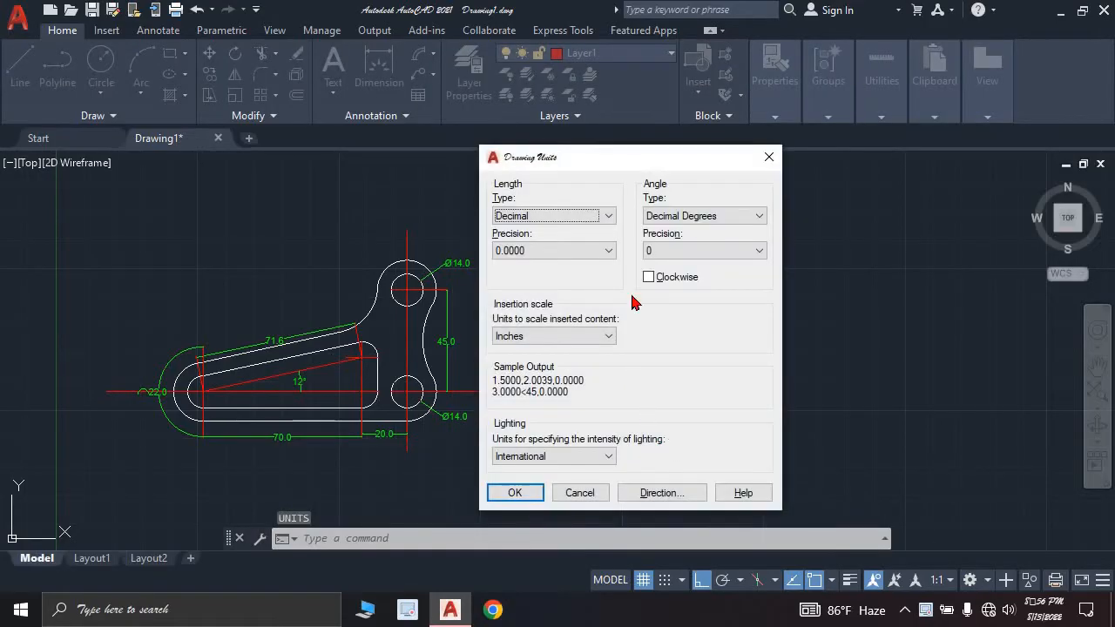
{"action": "left_click", "coordinate": [557, 251]}
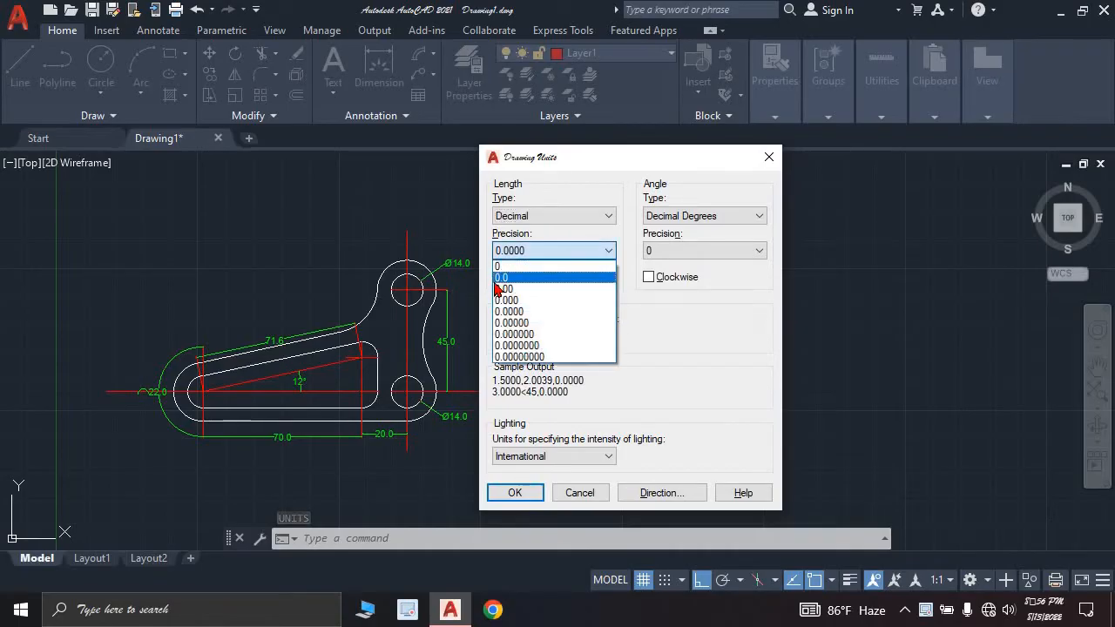
{"action": "left_click", "coordinate": [538, 275]}
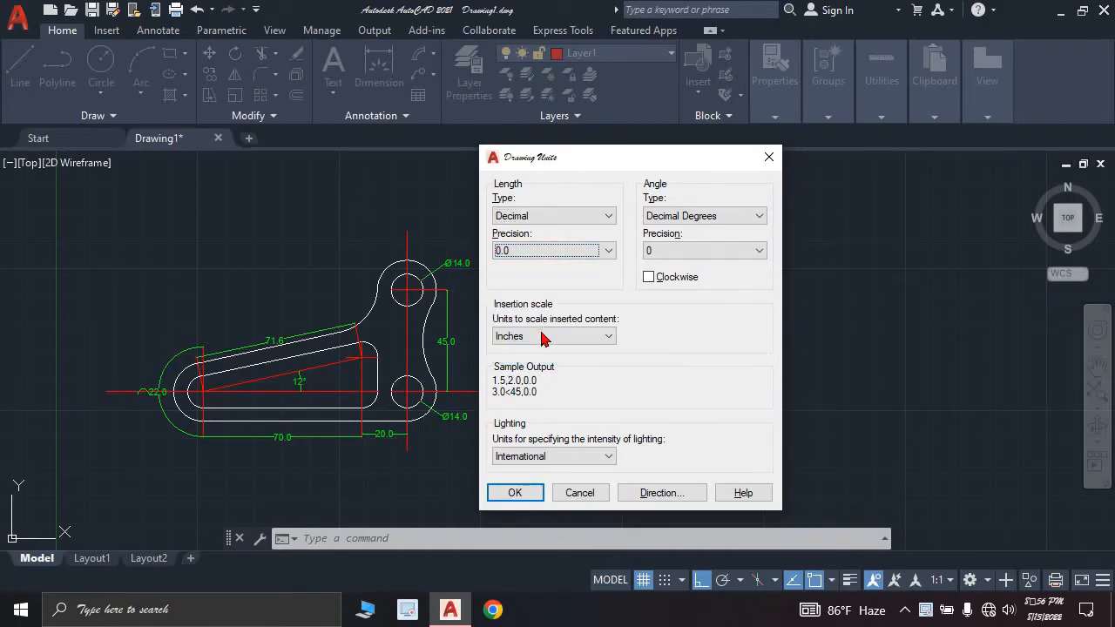
{"action": "left_click", "coordinate": [542, 338]}
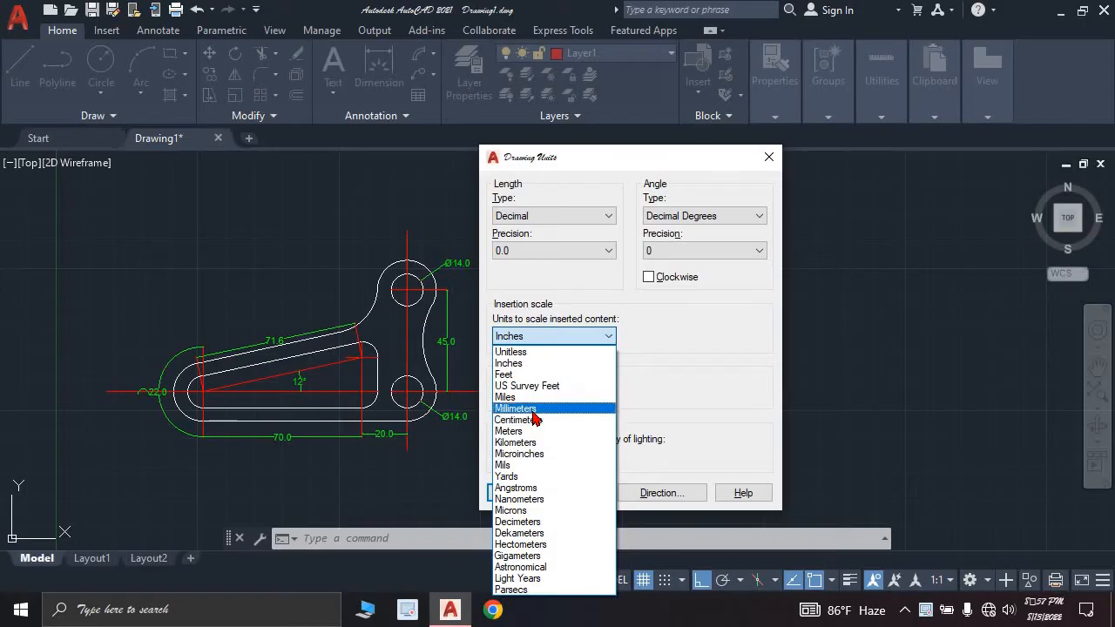
{"action": "left_click", "coordinate": [527, 409]}
{"action": "left_click", "coordinate": [528, 499]}
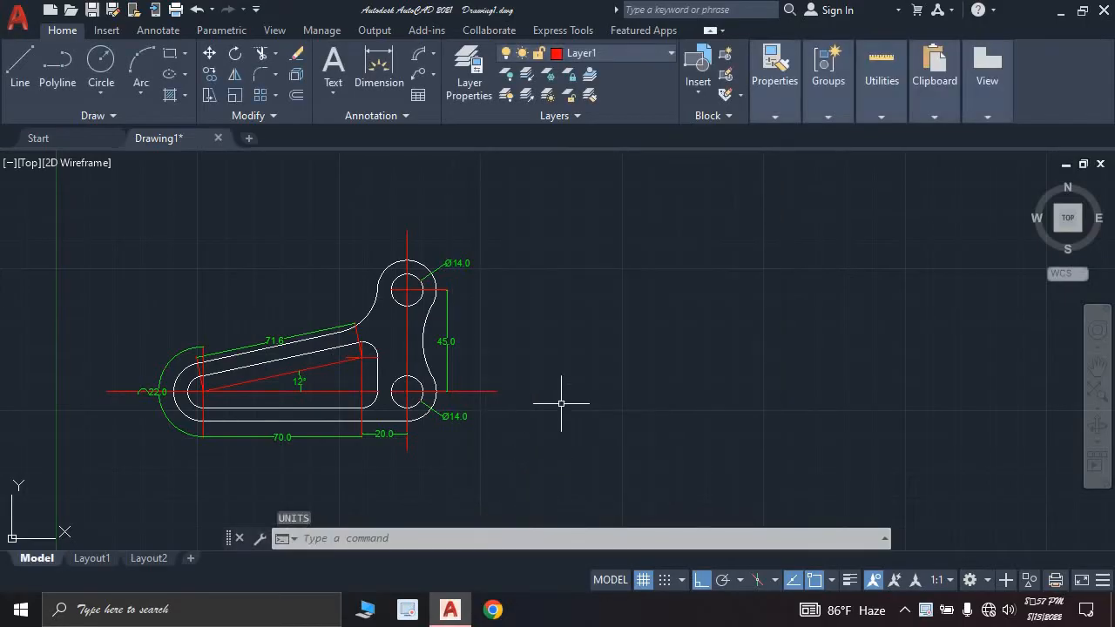
Open the Standard dimension style for modification and check the linear precision of its primary units.
{"action": "left_click", "coordinate": [482, 539]}
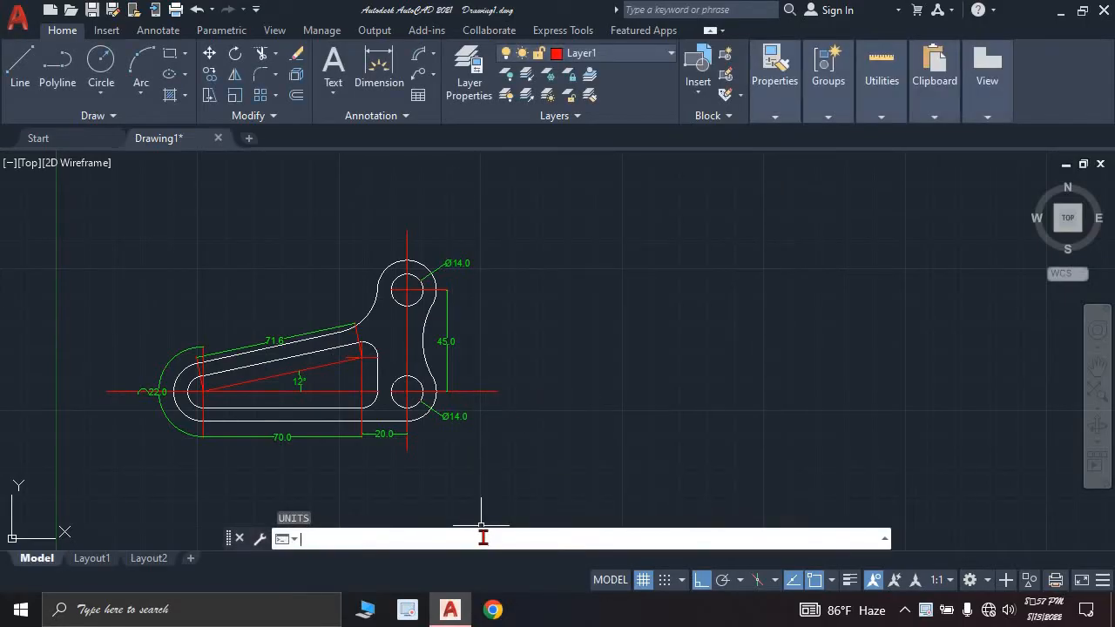
{"action": "key", "text": "Return"}
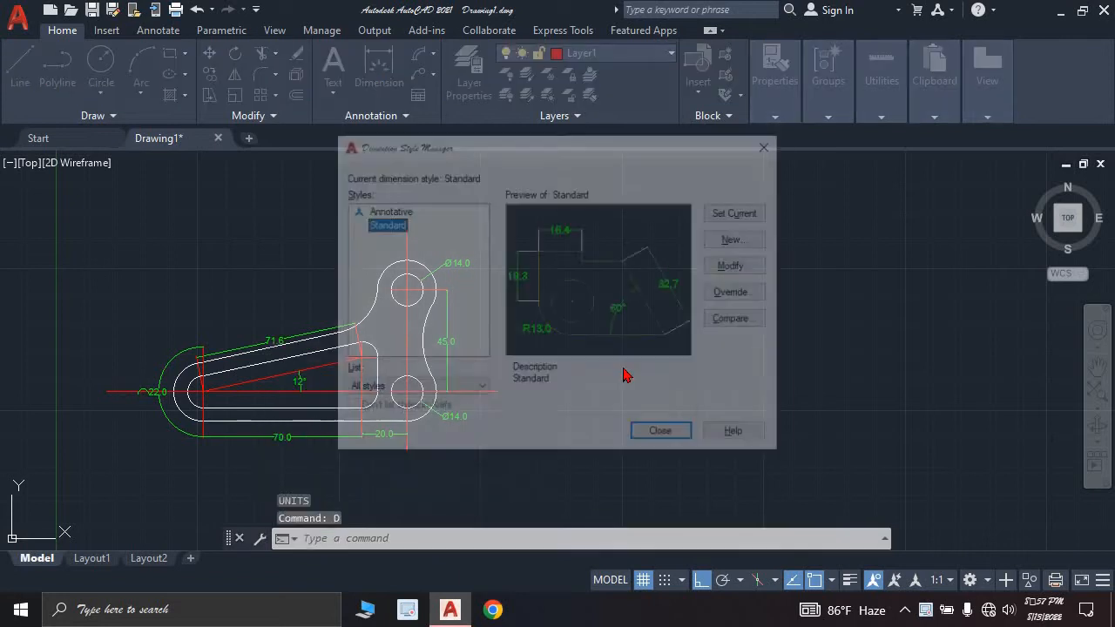
{"action": "left_click", "coordinate": [738, 266]}
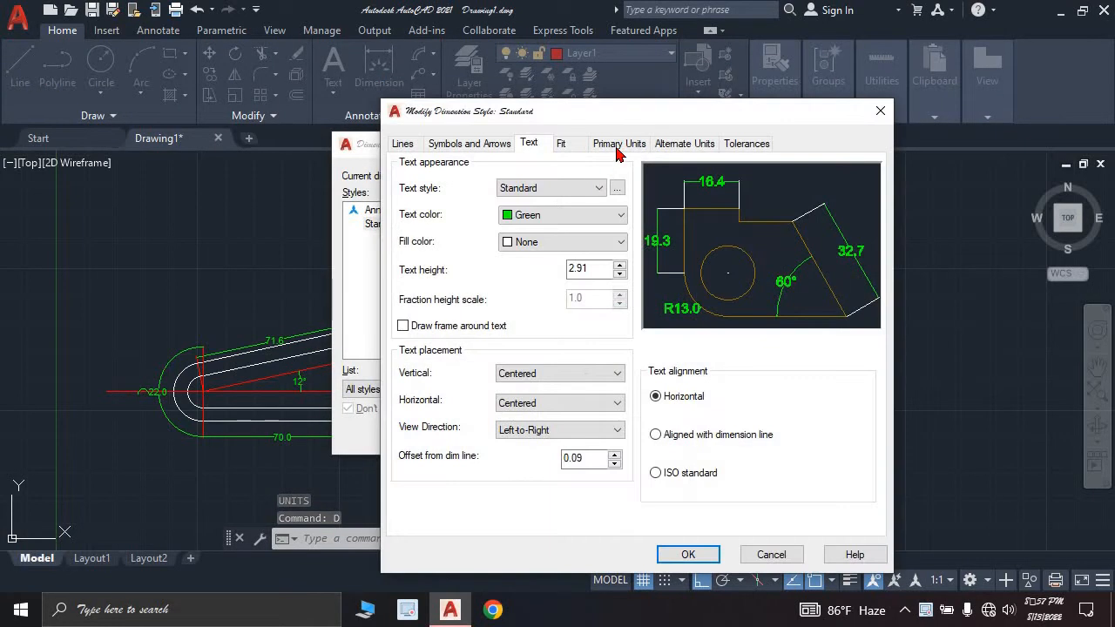
{"action": "left_click", "coordinate": [615, 147]}
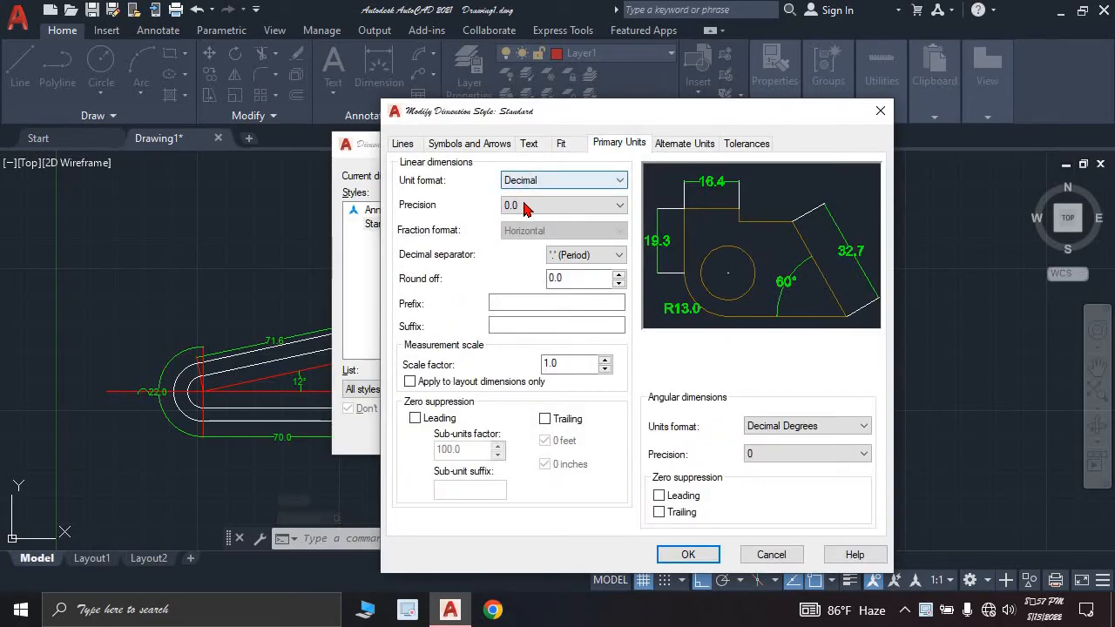
{"action": "left_click", "coordinate": [525, 205]}
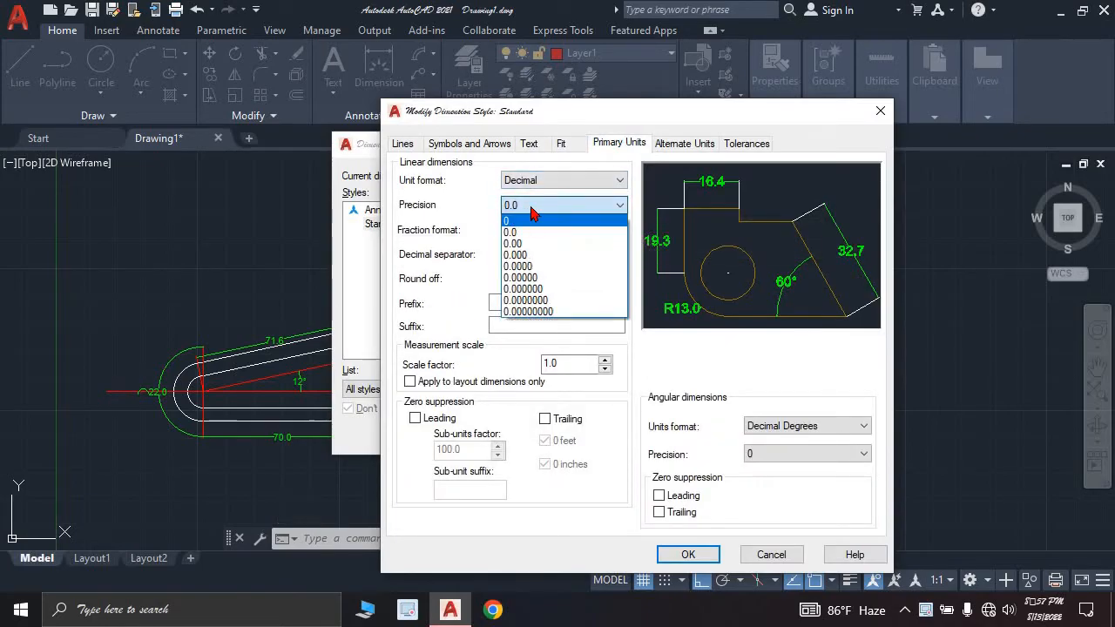
{"action": "left_click", "coordinate": [533, 213]}
Set the dimension style's arrow size to 1.686 and check its text and dimension line color options.
{"action": "left_click", "coordinate": [528, 143]}
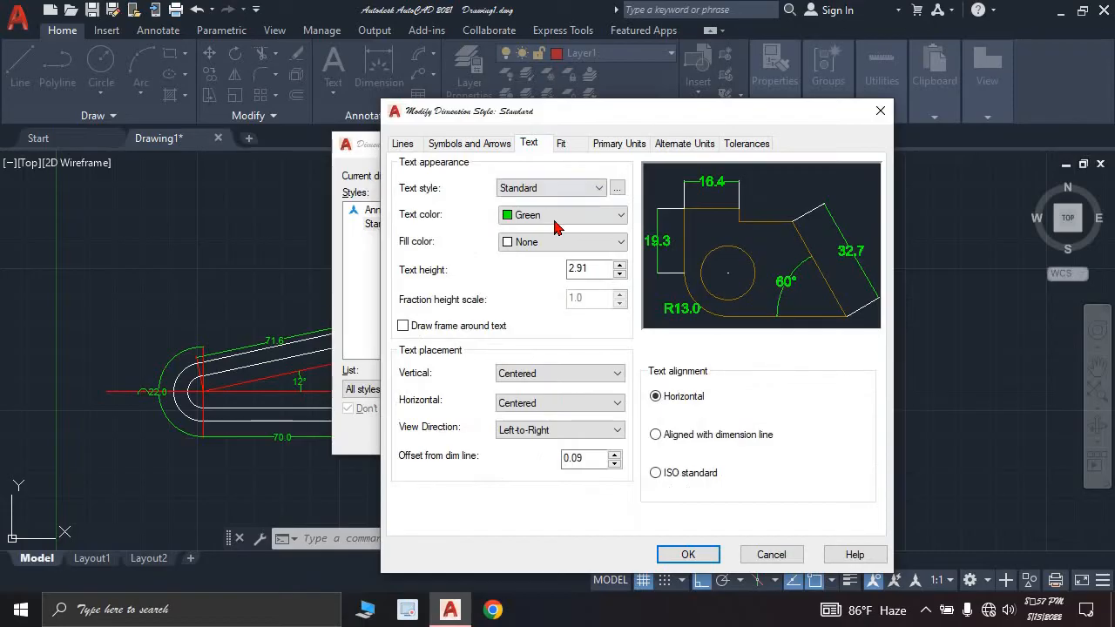
{"action": "left_click", "coordinate": [556, 218]}
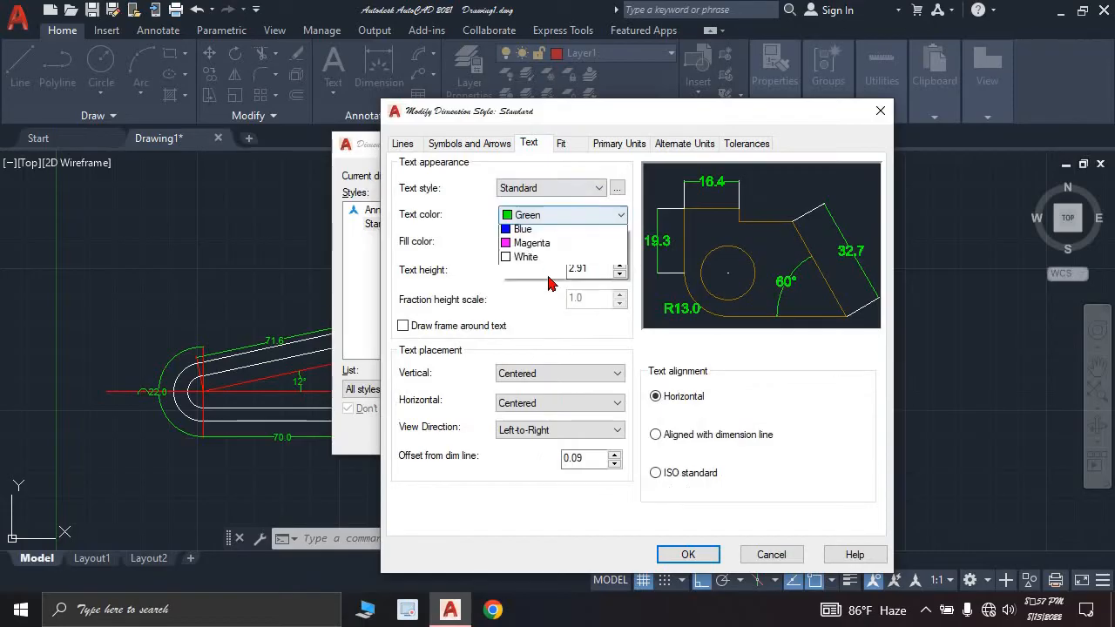
{"action": "left_click", "coordinate": [481, 149]}
{"action": "left_click", "coordinate": [479, 145]}
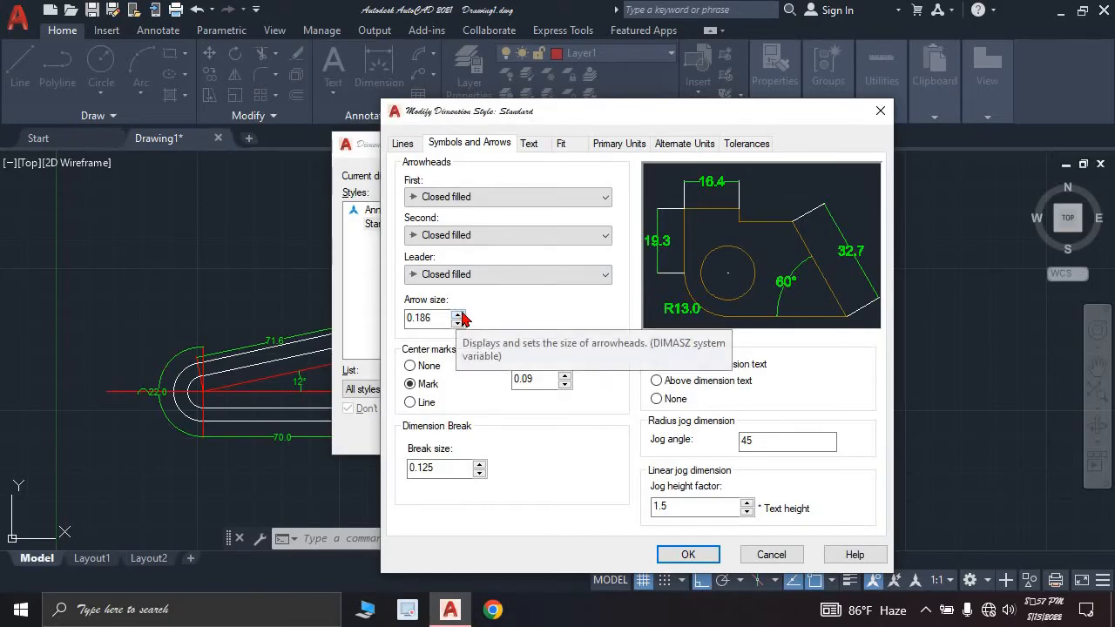
{"action": "left_click", "coordinate": [458, 315]}
{"action": "left_click", "coordinate": [459, 314]}
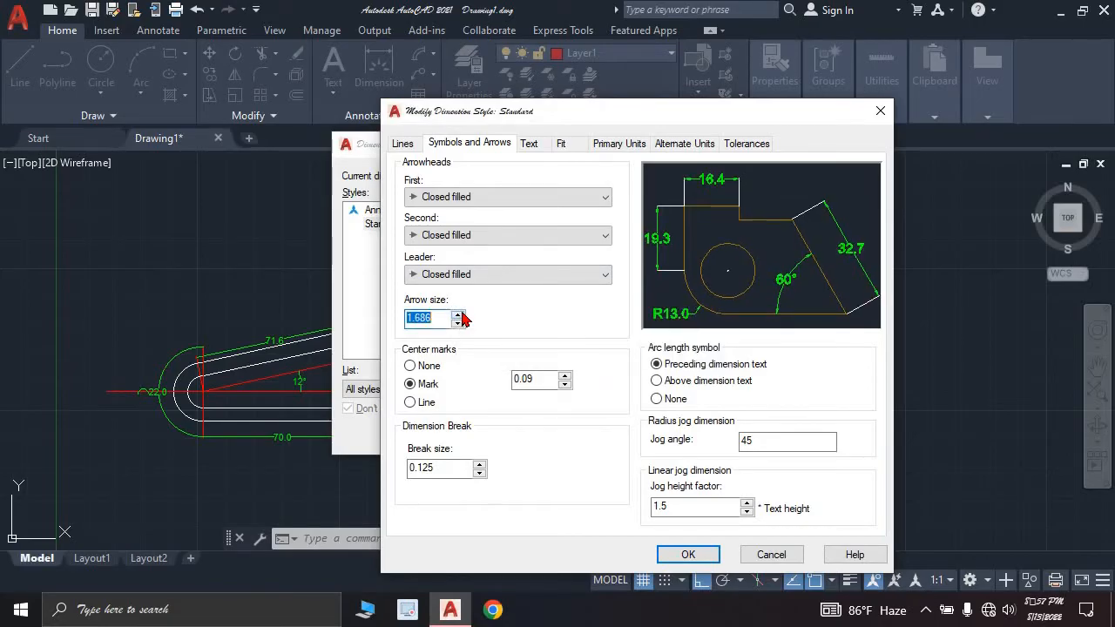
{"action": "left_click", "coordinate": [415, 146]}
{"action": "left_click", "coordinate": [572, 190]}
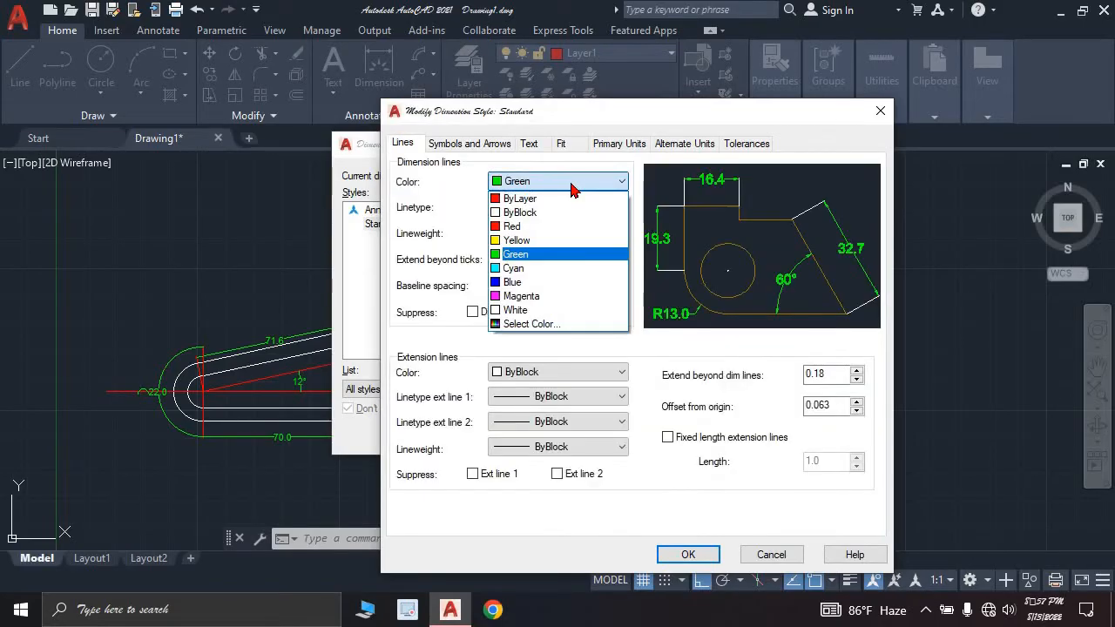
{"action": "left_click", "coordinate": [573, 188]}
Set the dimension text height to 2.91, then apply the Standard style changes and close the style manager.
{"action": "left_click", "coordinate": [533, 144]}
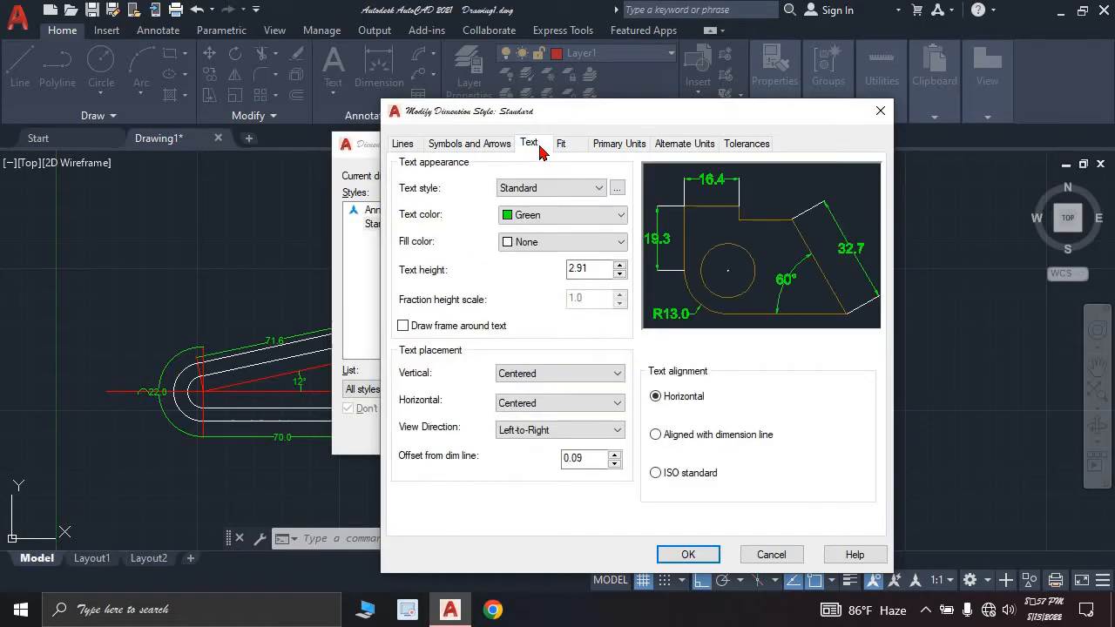
{"action": "left_click", "coordinate": [620, 267]}
{"action": "left_click", "coordinate": [620, 267]}
{"action": "left_click", "coordinate": [620, 268]}
{"action": "left_click", "coordinate": [620, 267]}
{"action": "left_click", "coordinate": [620, 267]}
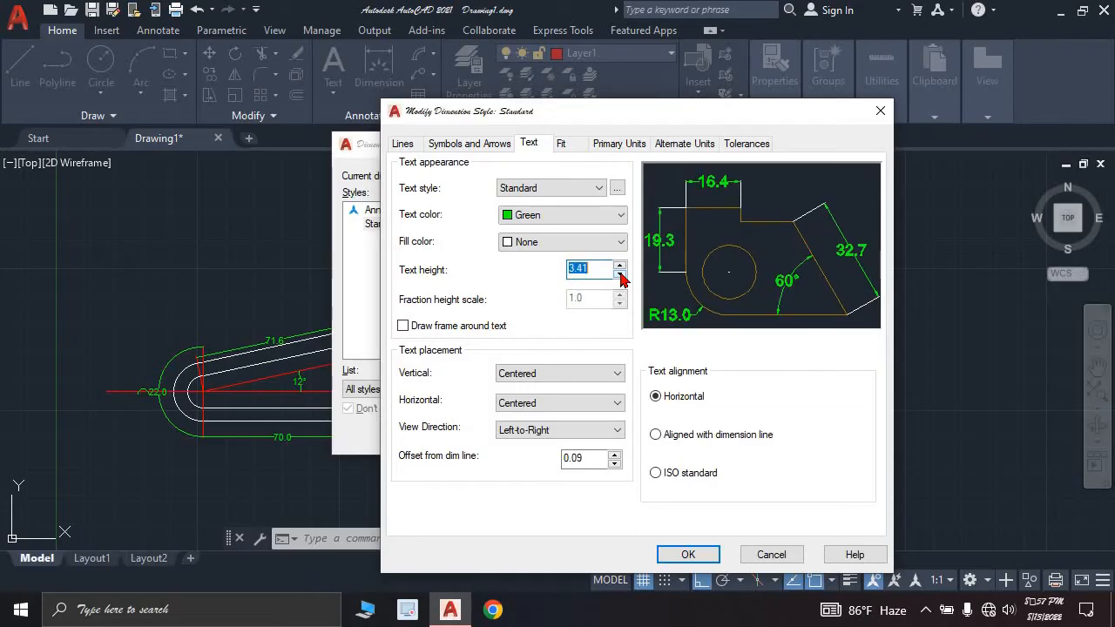
{"action": "left_click", "coordinate": [620, 273]}
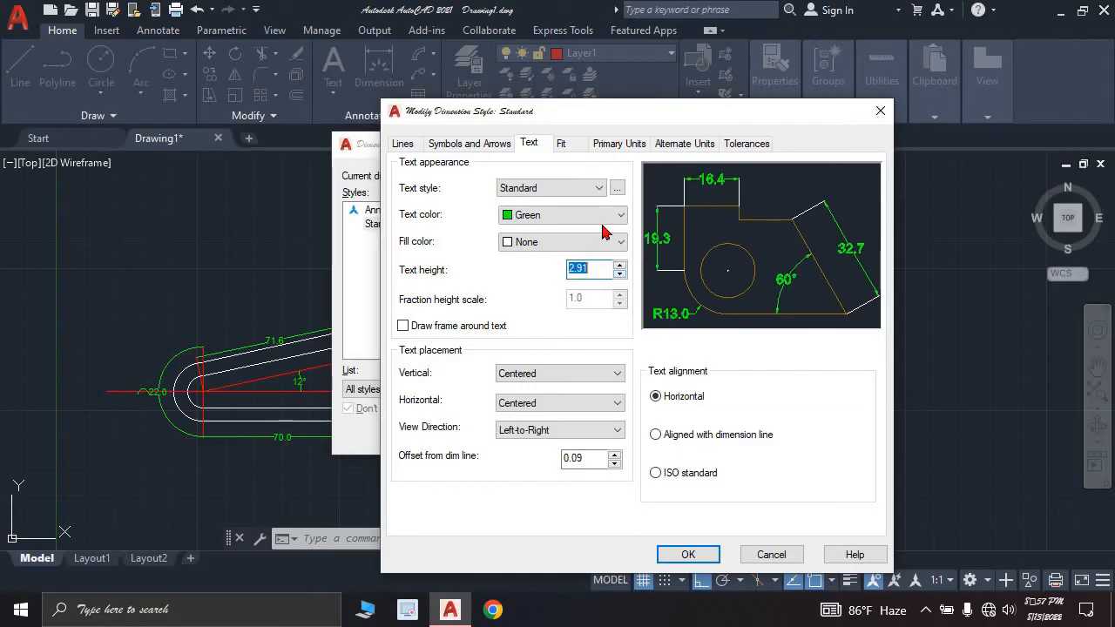
{"action": "left_click", "coordinate": [688, 555]}
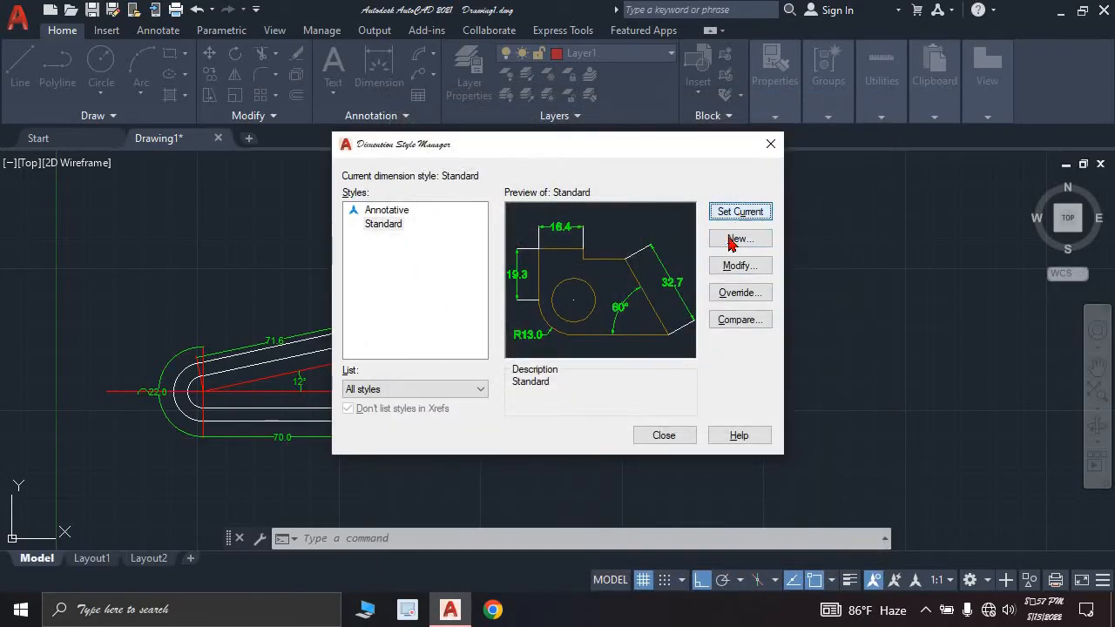
{"action": "left_click", "coordinate": [666, 437]}
{"action": "scroll", "coordinate": [679, 385], "scroll_direction": "down", "scroll_amount": 3}
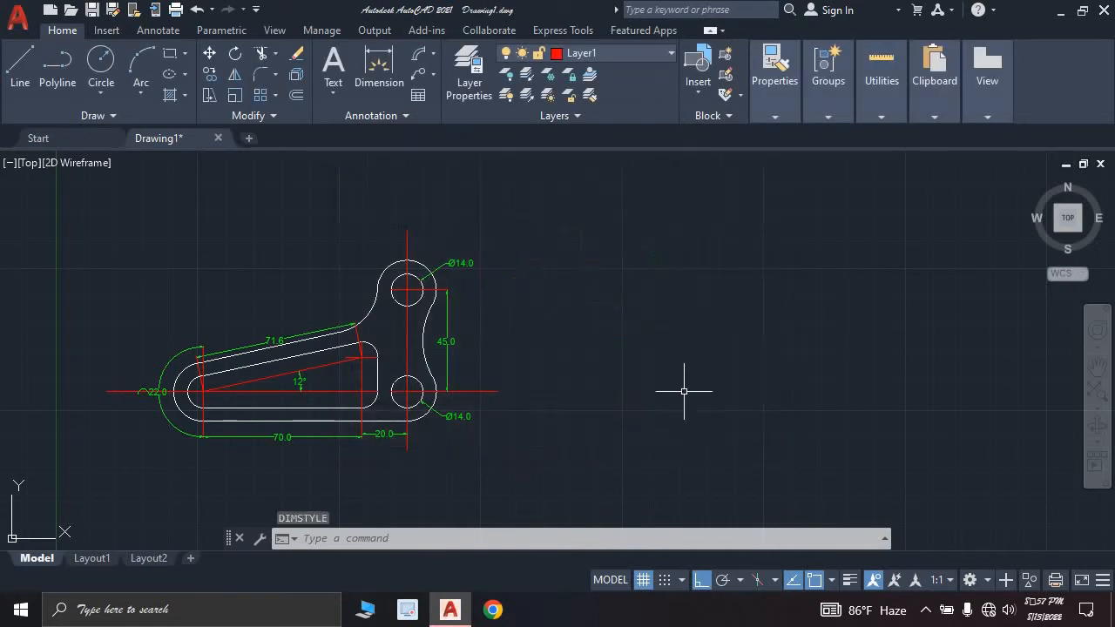
{"action": "scroll", "coordinate": [649, 360], "scroll_direction": "up", "scroll_amount": 4}
{"action": "scroll", "coordinate": [641, 358], "scroll_direction": "down", "scroll_amount": 2}
{"action": "middle_click_drag", "start_coordinate": [628, 357], "coordinate": [450, 380]}
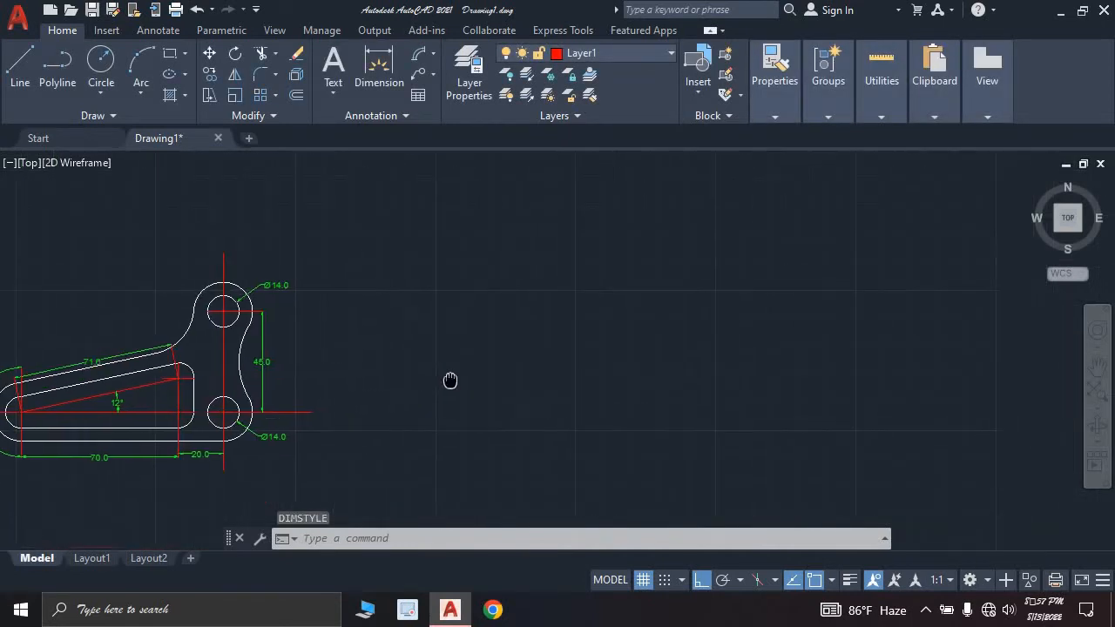
{"action": "scroll", "coordinate": [486, 356], "scroll_direction": "up", "scroll_amount": 2}
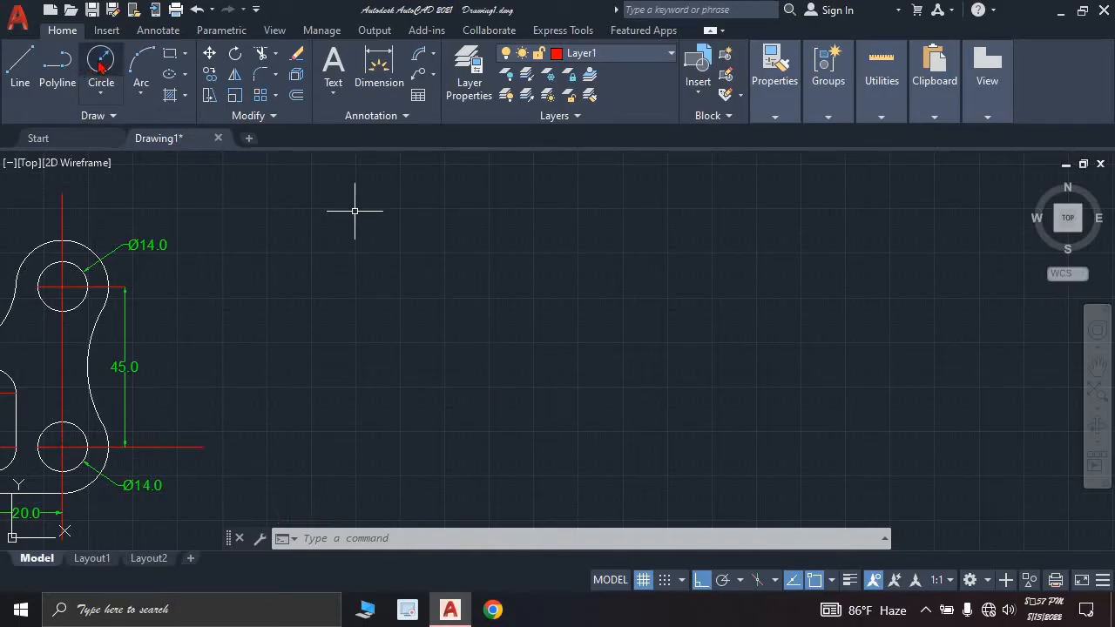
{"action": "left_click", "coordinate": [437, 303]}
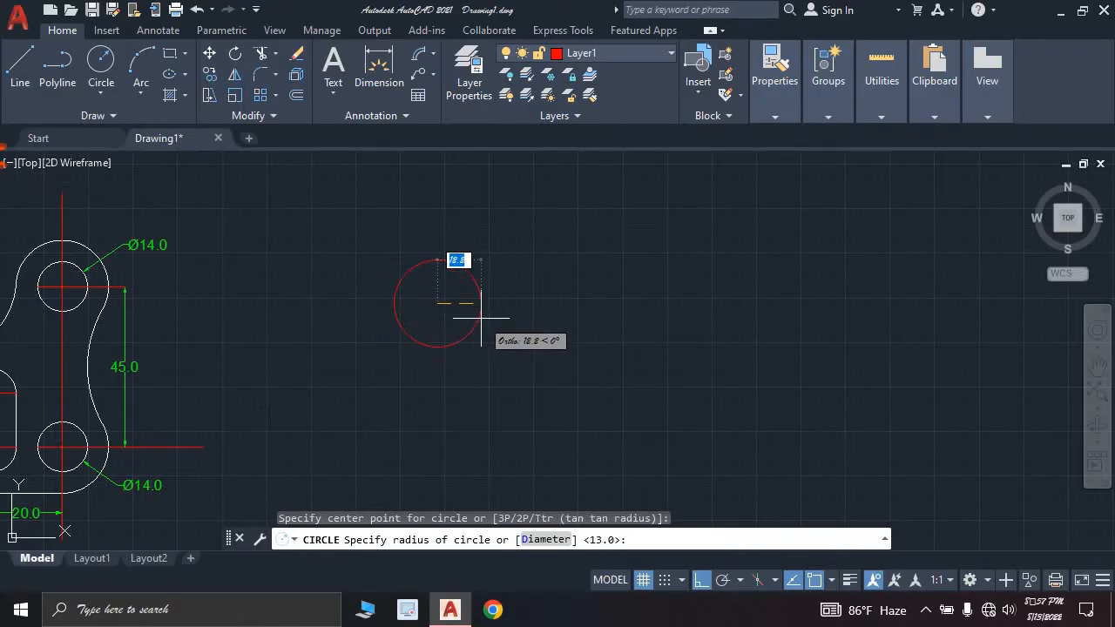
{"action": "key", "text": "Escape"}
Make Defpoints the current layer and draw a circle of radius 13 in the empty area beside the finished part.
{"action": "left_click", "coordinate": [614, 59]}
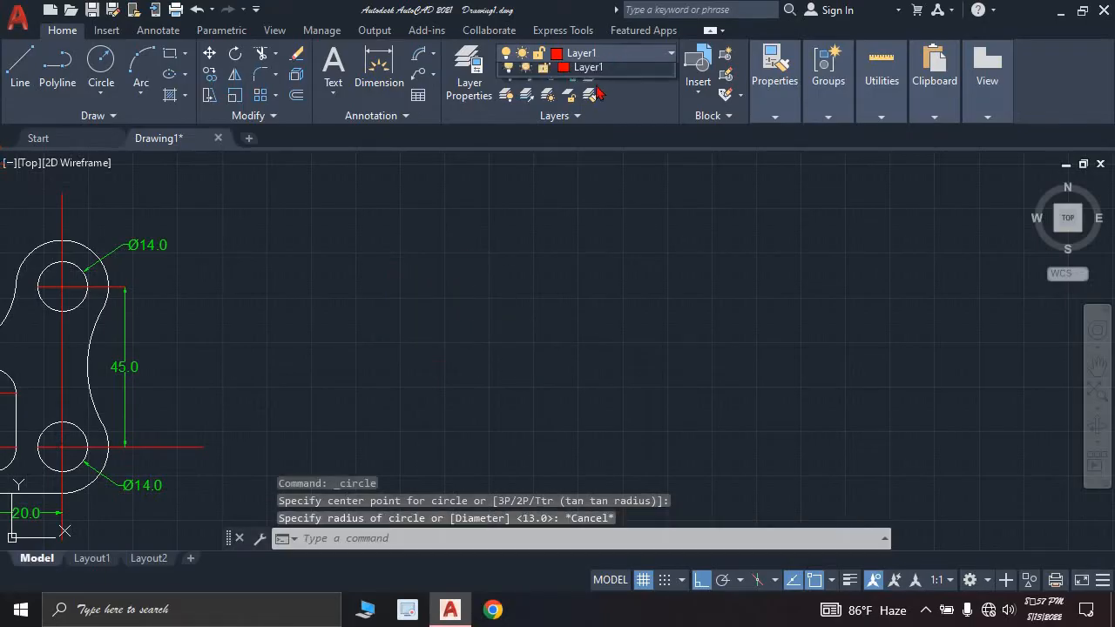
{"action": "left_click", "coordinate": [598, 100]}
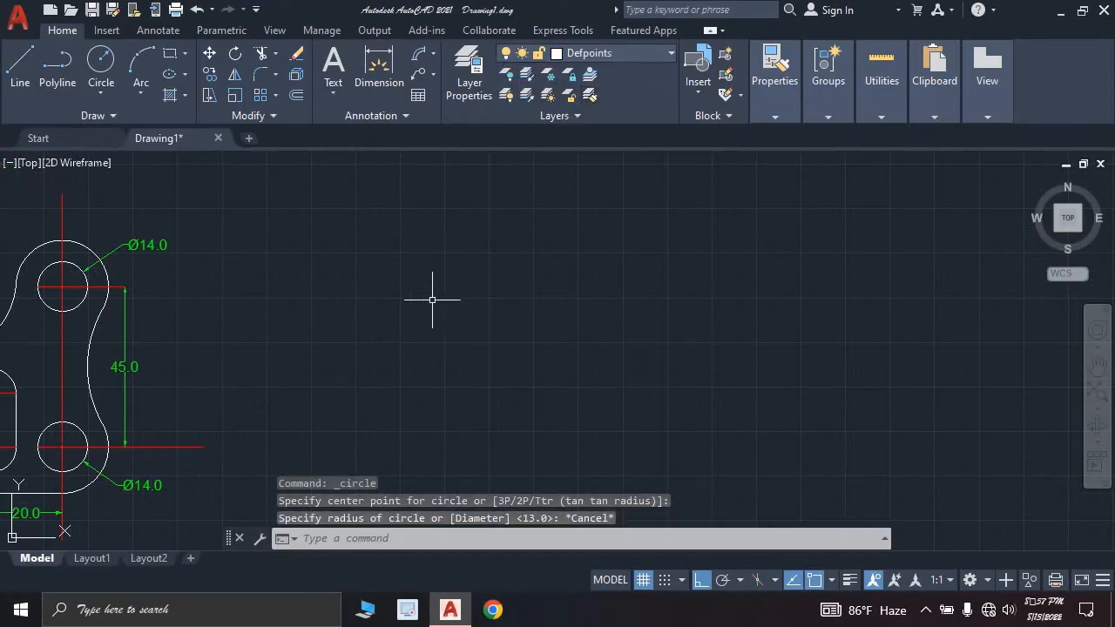
{"action": "left_click", "coordinate": [102, 61]}
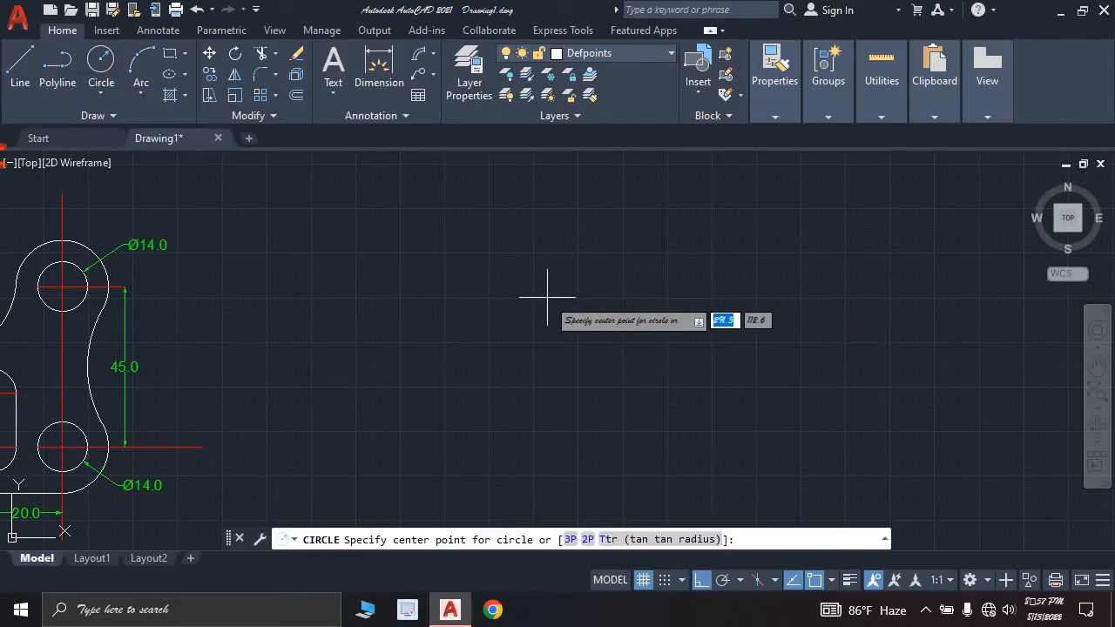
{"action": "left_click", "coordinate": [501, 297]}
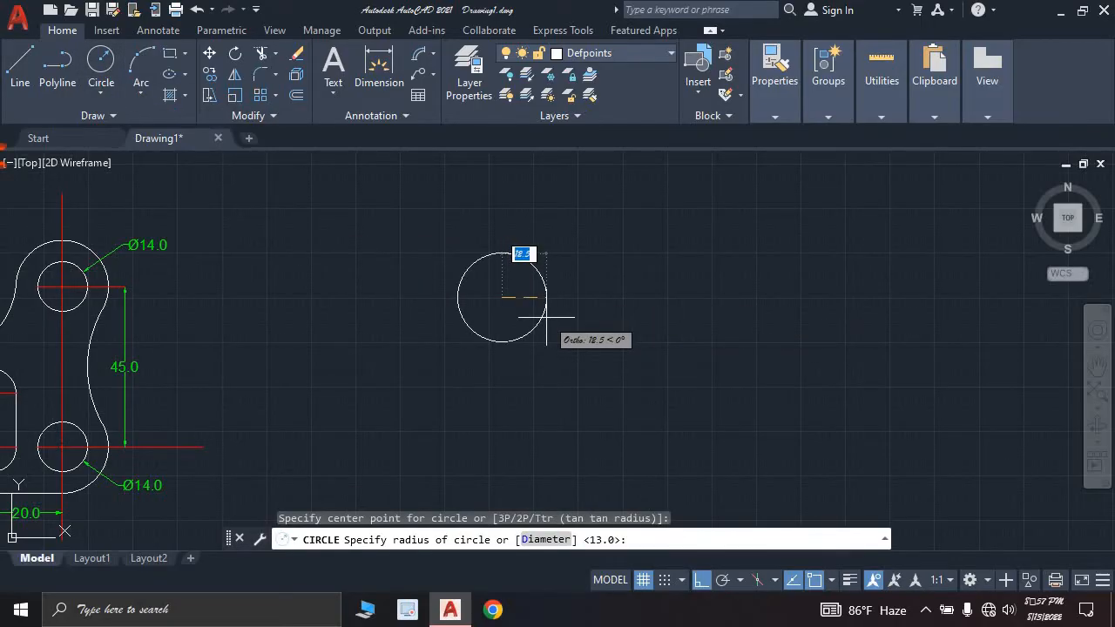
{"action": "type", "text": "13"}
{"action": "key", "text": "Return"}
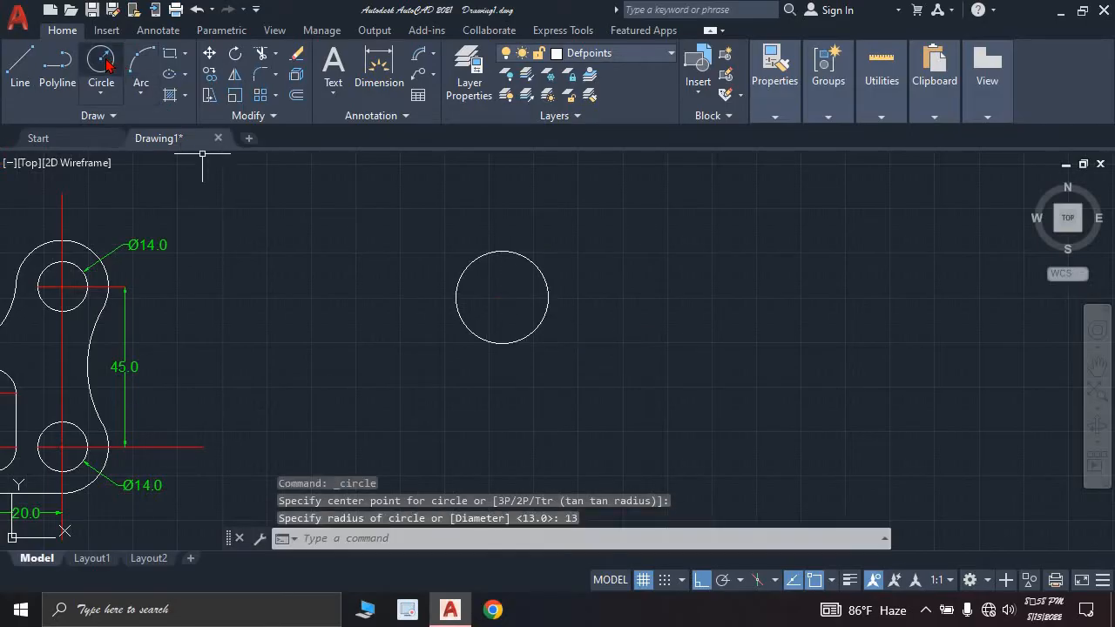
Draw a concentric circle of radius 7 inside the radius 13 circle.
{"action": "key", "text": "Return"}
{"action": "left_click", "coordinate": [502, 297]}
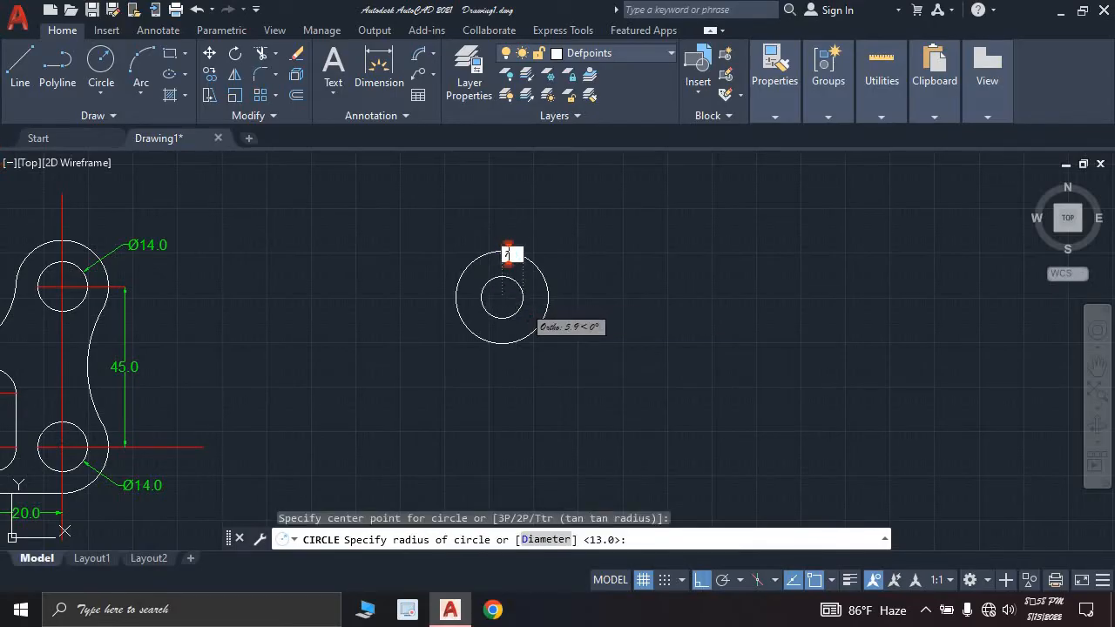
{"action": "key", "text": "Return"}
{"action": "scroll", "coordinate": [516, 305], "scroll_direction": "up", "scroll_amount": 2}
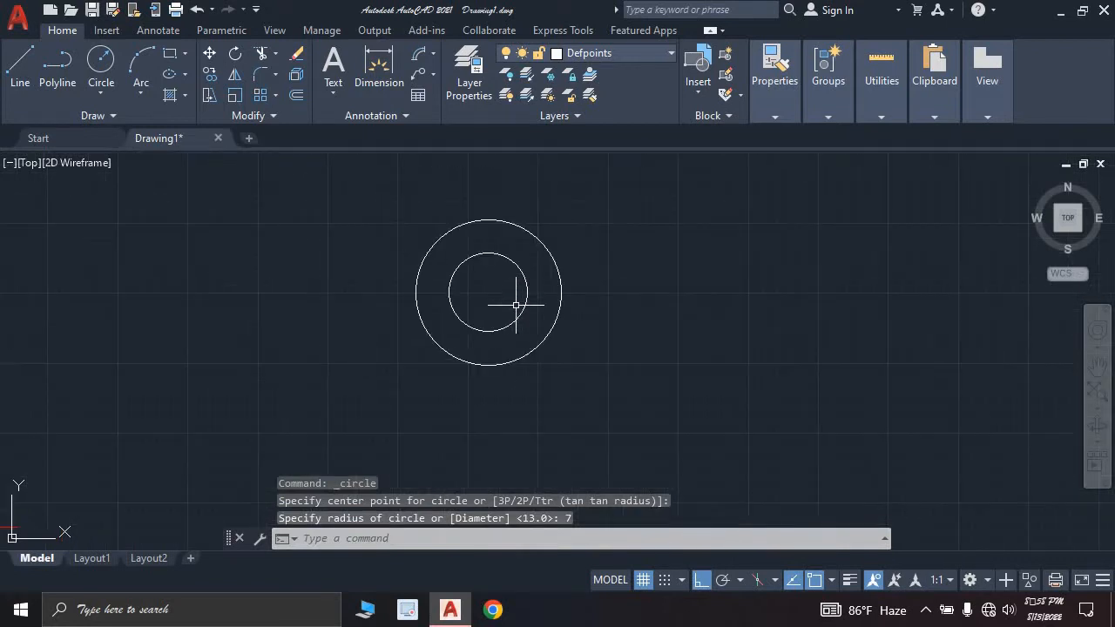
{"action": "scroll", "coordinate": [505, 241], "scroll_direction": "up", "scroll_amount": 5}
{"action": "scroll", "coordinate": [513, 276], "scroll_direction": "down", "scroll_amount": 5}
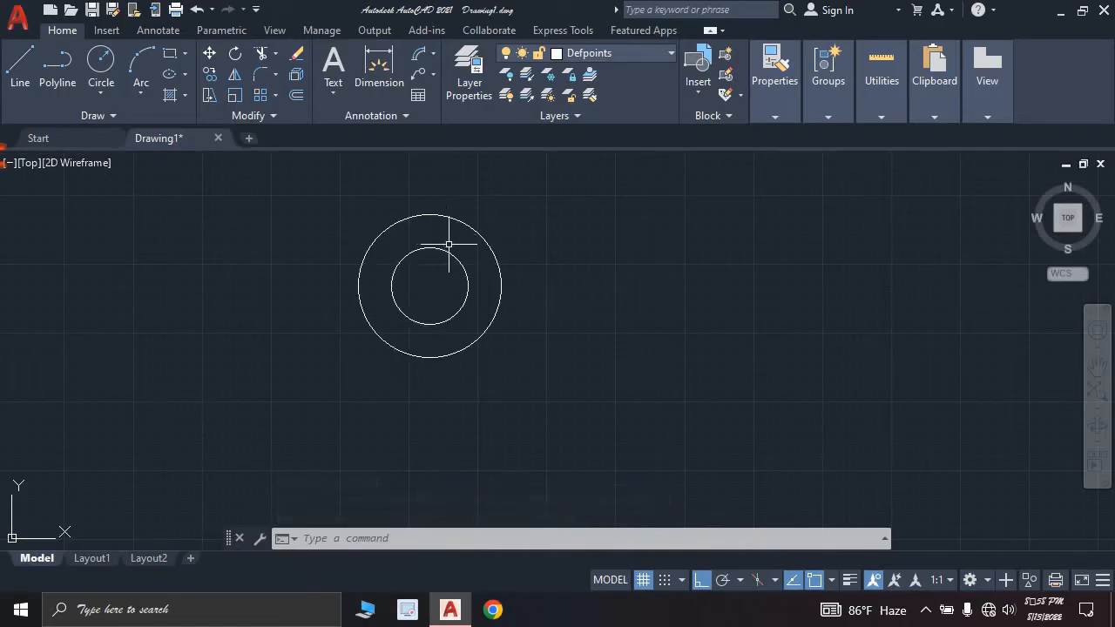
{"action": "scroll", "coordinate": [449, 242], "scroll_direction": "up", "scroll_amount": 5}
{"action": "scroll", "coordinate": [448, 242], "scroll_direction": "up", "scroll_amount": 2}
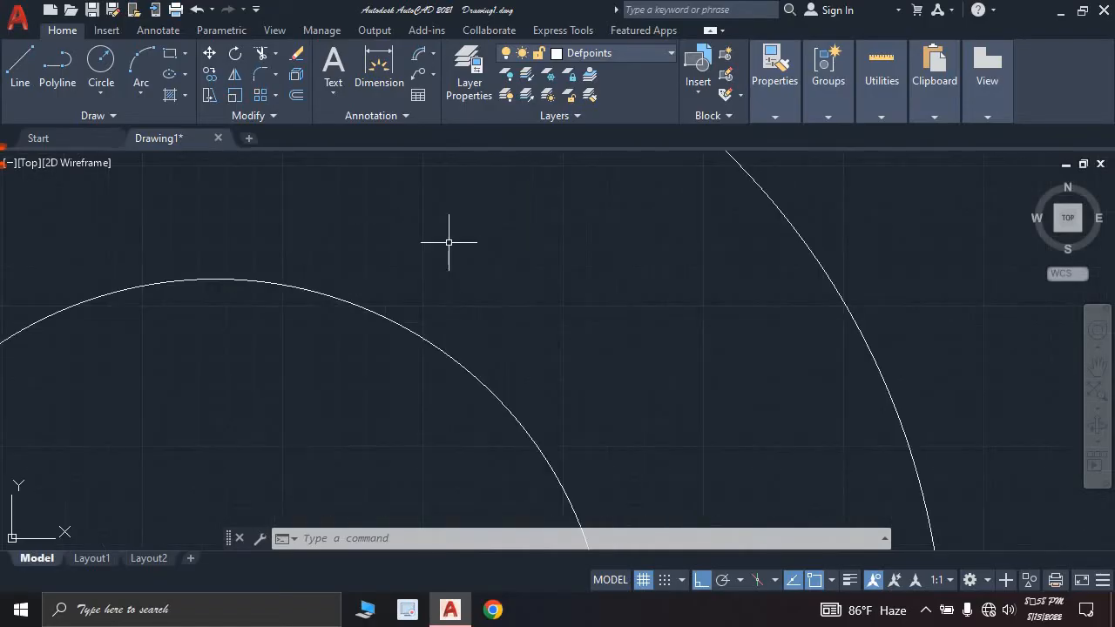
{"action": "scroll", "coordinate": [447, 241], "scroll_direction": "down", "scroll_amount": 4}
{"action": "scroll", "coordinate": [357, 244], "scroll_direction": "down", "scroll_amount": 2}
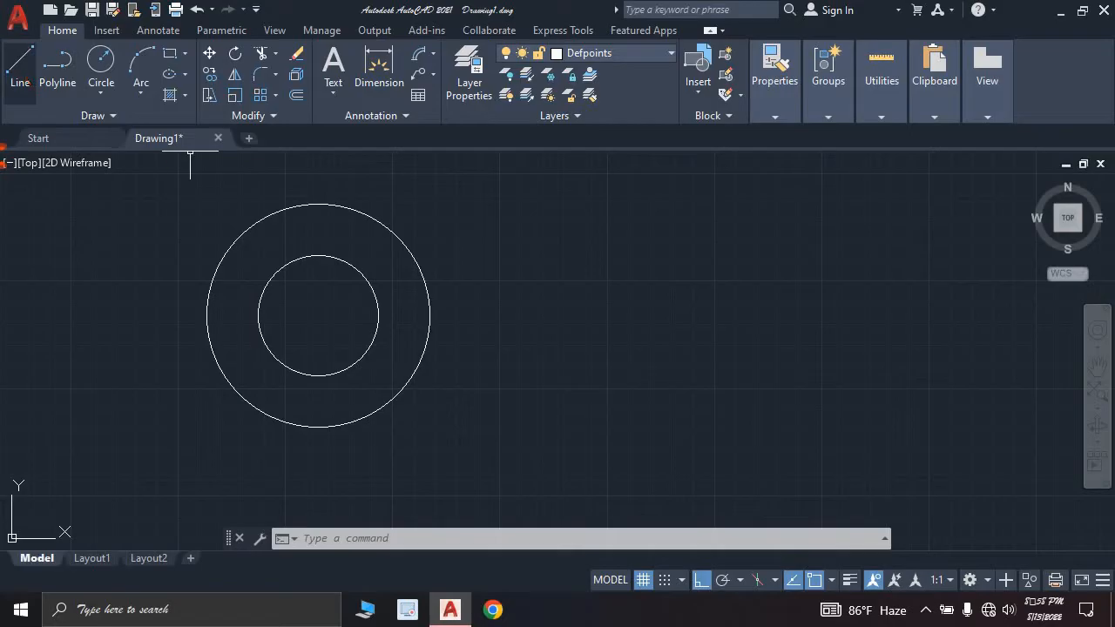
Draw a horizontal line rightward from the center of the concentric circles in two consecutive segments of 70 and 20.
{"action": "left_click", "coordinate": [20, 63]}
{"action": "left_click", "coordinate": [318, 315]}
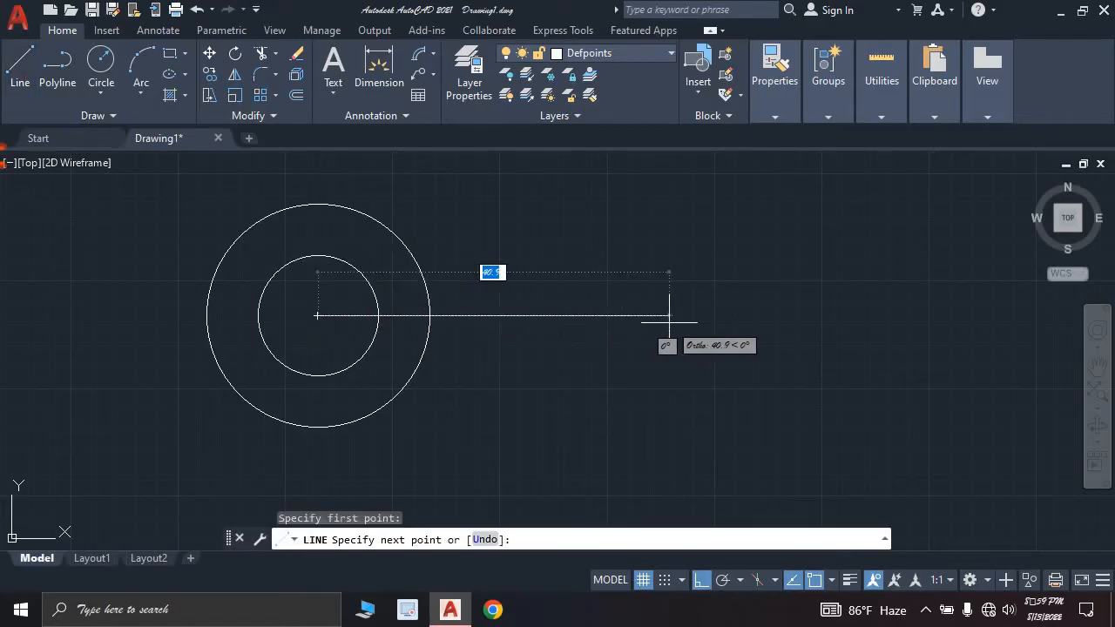
{"action": "key", "text": "BackSpace"}
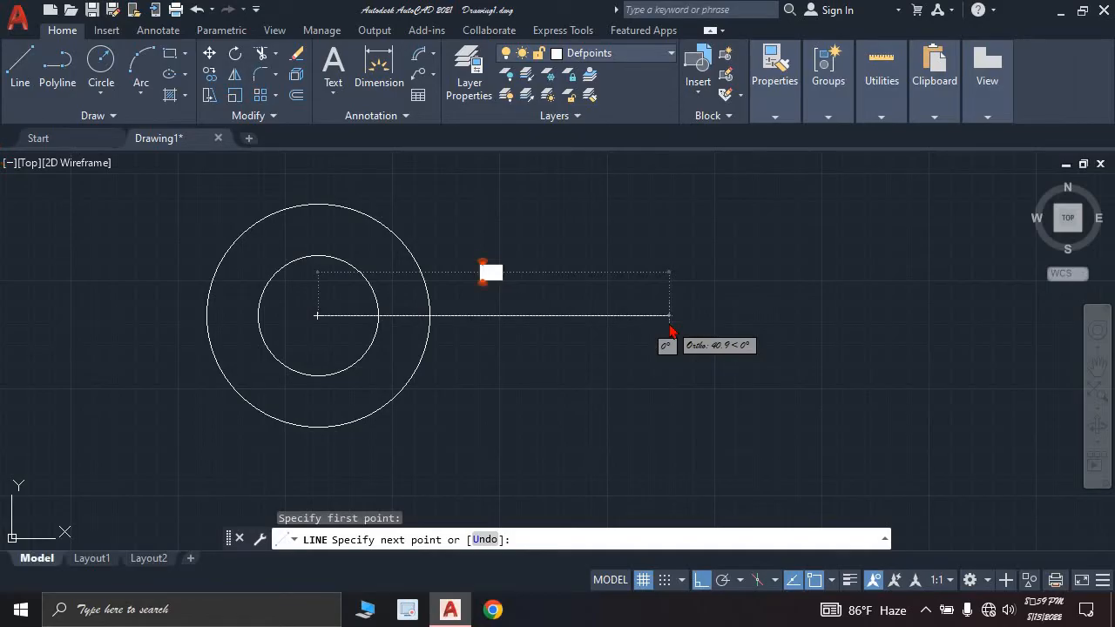
{"action": "key", "text": "Return"}
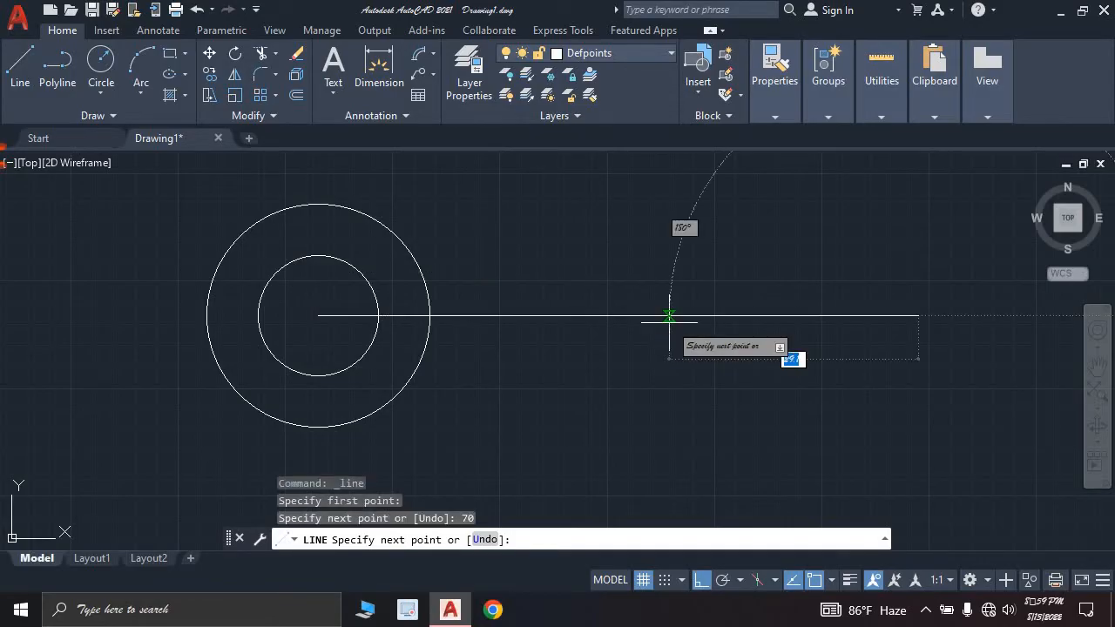
{"action": "scroll", "coordinate": [871, 366], "scroll_direction": "down", "scroll_amount": 2}
{"action": "middle_click_drag", "start_coordinate": [840, 364], "coordinate": [491, 377]}
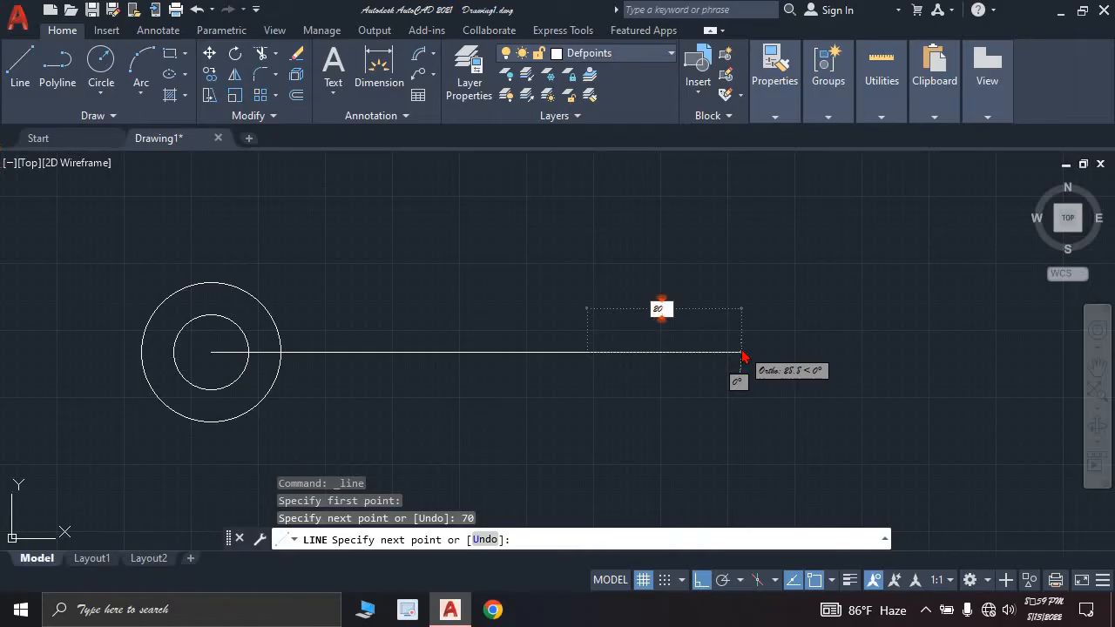
{"action": "type", "text": "20"}
{"action": "key", "text": "Return"}
{"action": "key", "text": "Escape"}
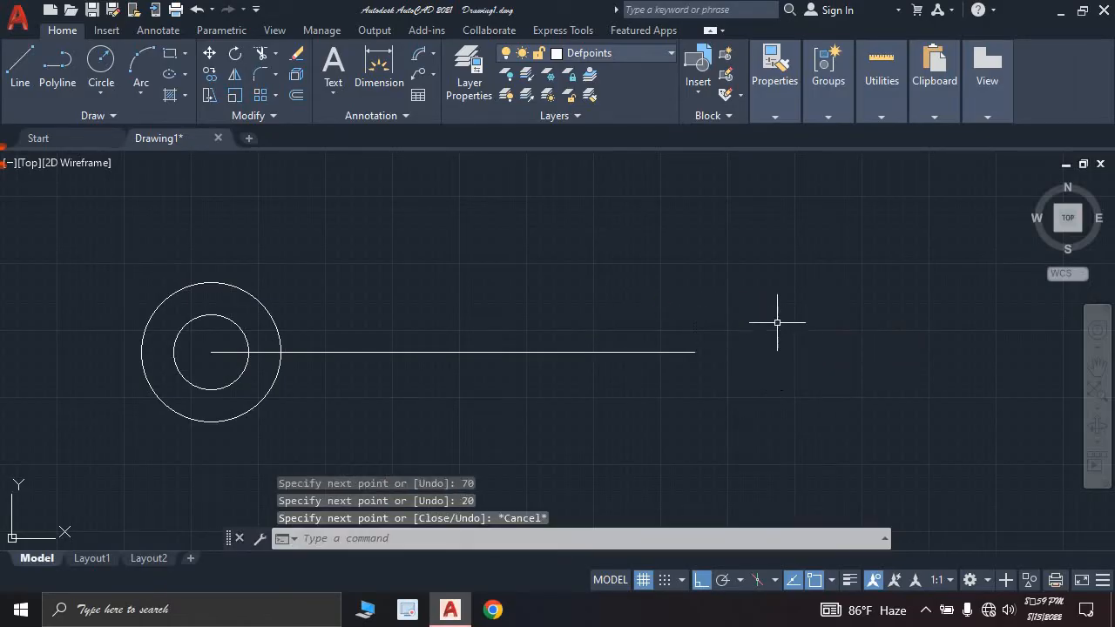
Copy the radius 7 circle from its center to the point where the 70 and 20 line segments meet.
{"action": "scroll", "coordinate": [589, 368], "scroll_direction": "down", "scroll_amount": 4}
{"action": "scroll", "coordinate": [592, 369], "scroll_direction": "up", "scroll_amount": 5}
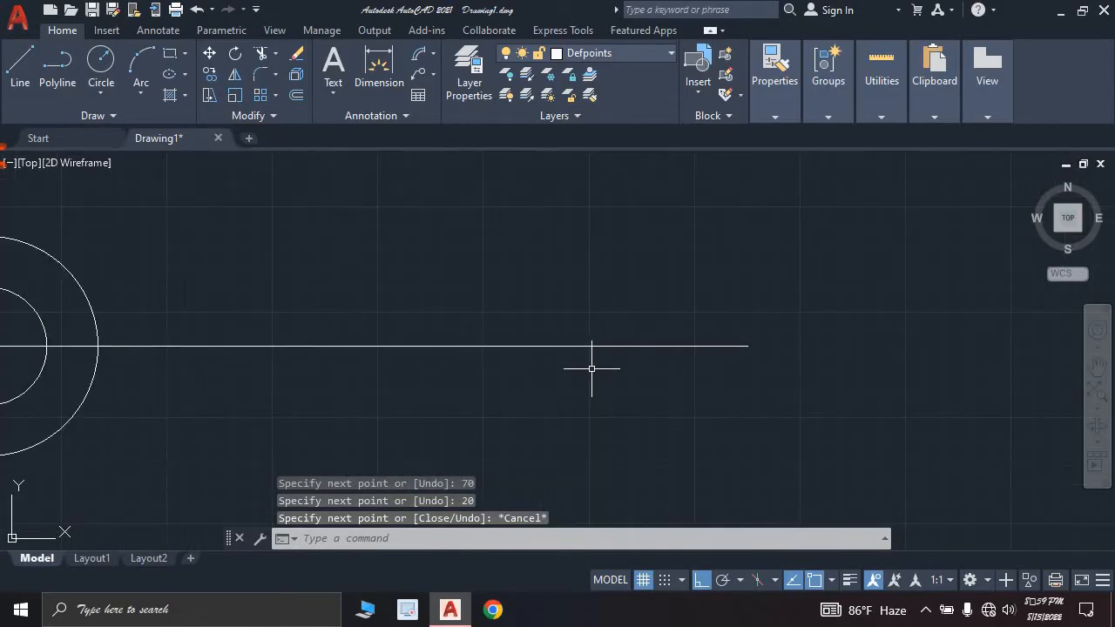
{"action": "scroll", "coordinate": [591, 368], "scroll_direction": "down", "scroll_amount": 2}
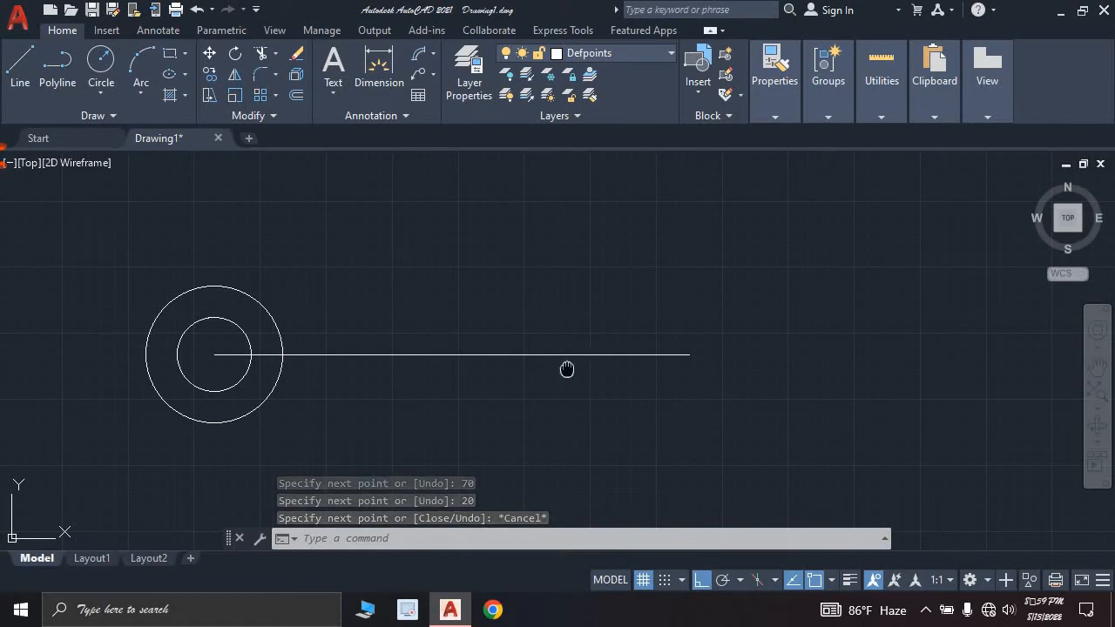
{"action": "middle_click_drag", "start_coordinate": [567, 369], "coordinate": [637, 354]}
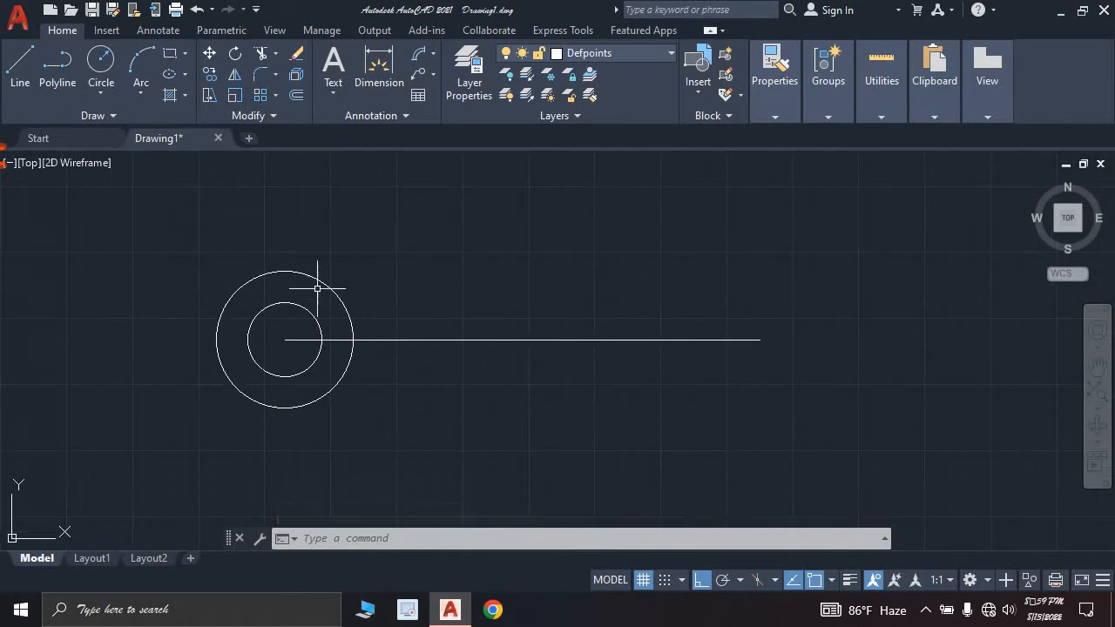
{"action": "scroll", "coordinate": [310, 314], "scroll_direction": "up", "scroll_amount": 2}
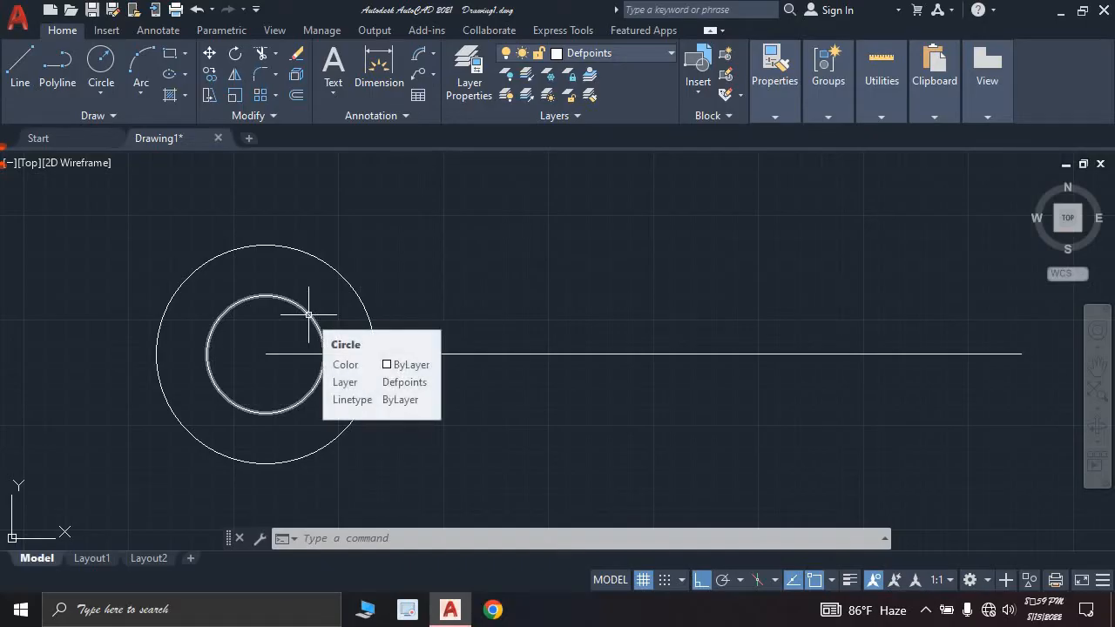
{"action": "left_click", "coordinate": [308, 314]}
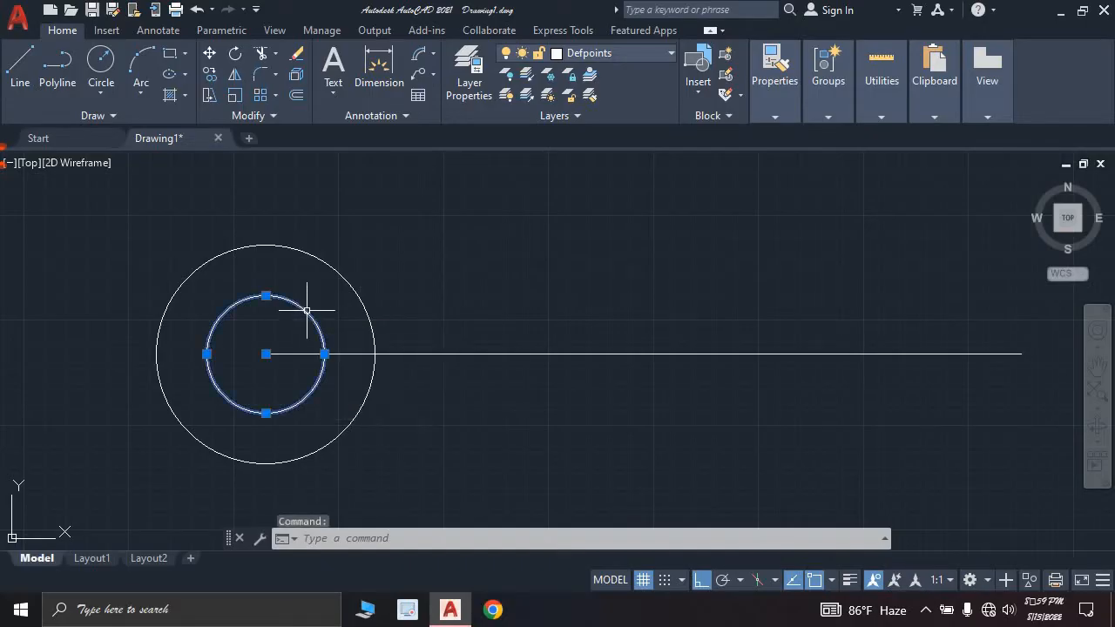
{"action": "left_click", "coordinate": [210, 75]}
{"action": "left_click", "coordinate": [266, 354]}
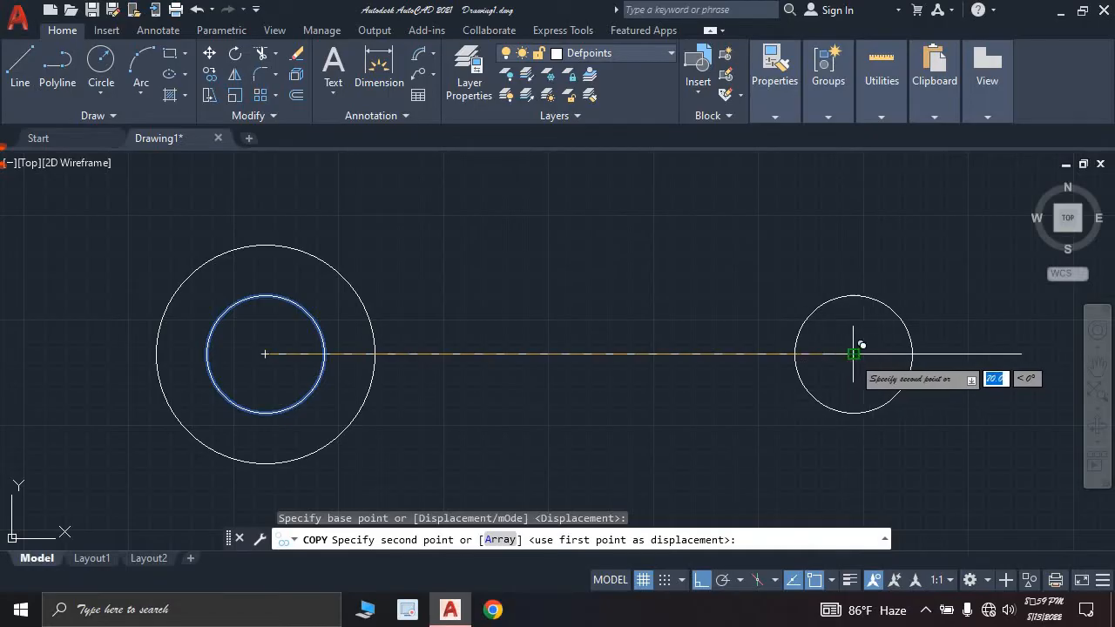
{"action": "scroll", "coordinate": [853, 354], "scroll_direction": "up", "scroll_amount": 3}
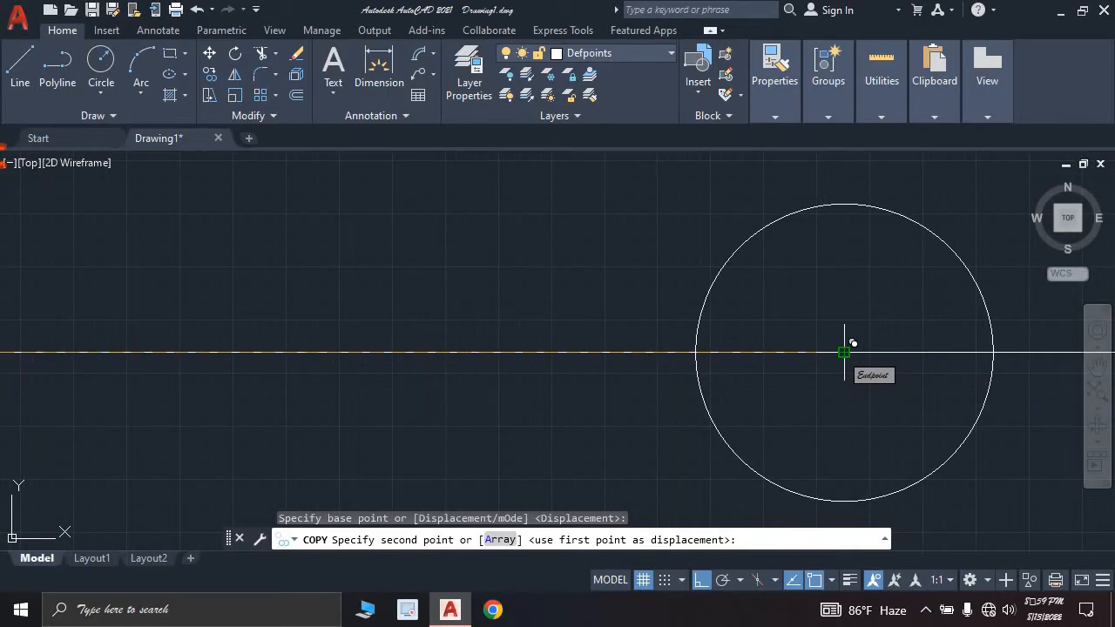
{"action": "left_click", "coordinate": [844, 352]}
{"action": "key", "text": "Escape"}
{"action": "scroll", "coordinate": [790, 281], "scroll_direction": "down", "scroll_amount": 3}
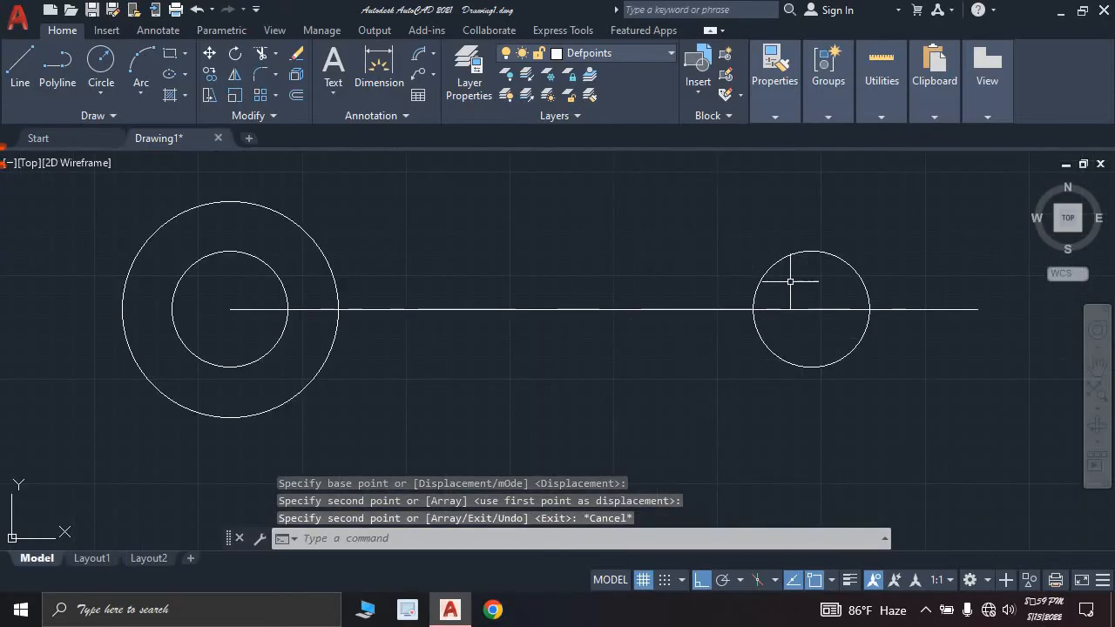
Draw a vertical line upward from the center of the copied circle, ending well above it.
{"action": "scroll", "coordinate": [790, 281], "scroll_direction": "down", "scroll_amount": 2}
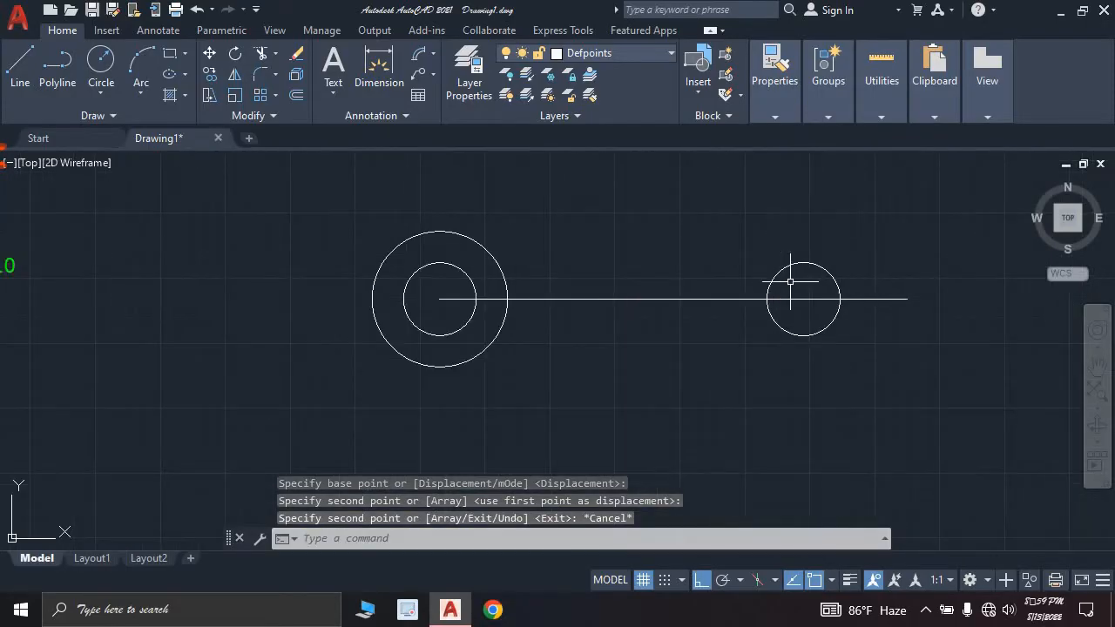
{"action": "left_click", "coordinate": [20, 63]}
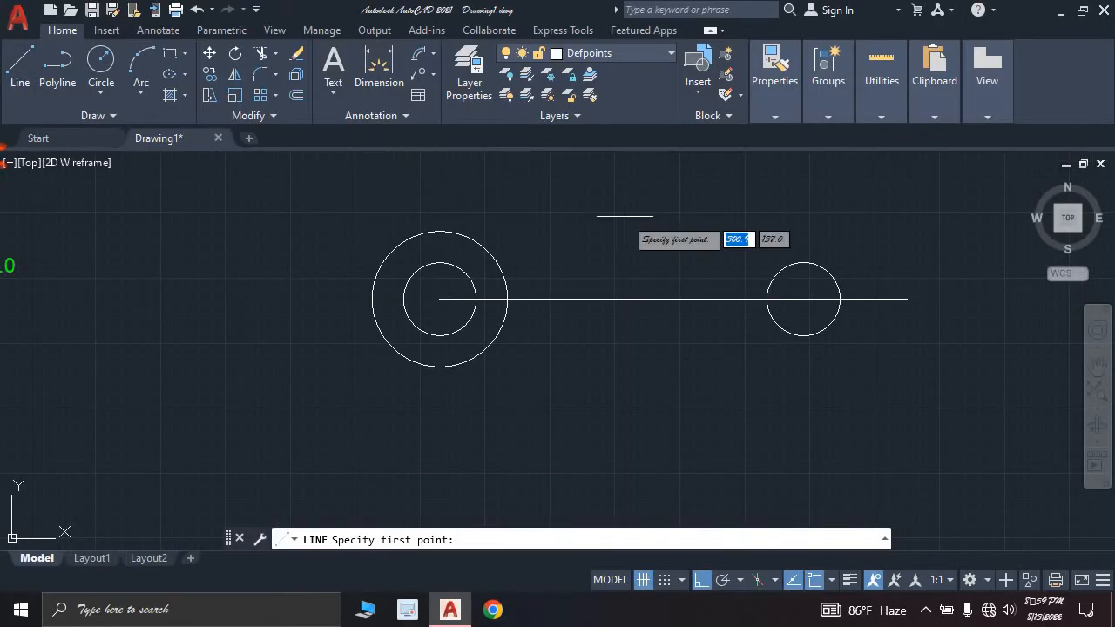
{"action": "left_click", "coordinate": [803, 298]}
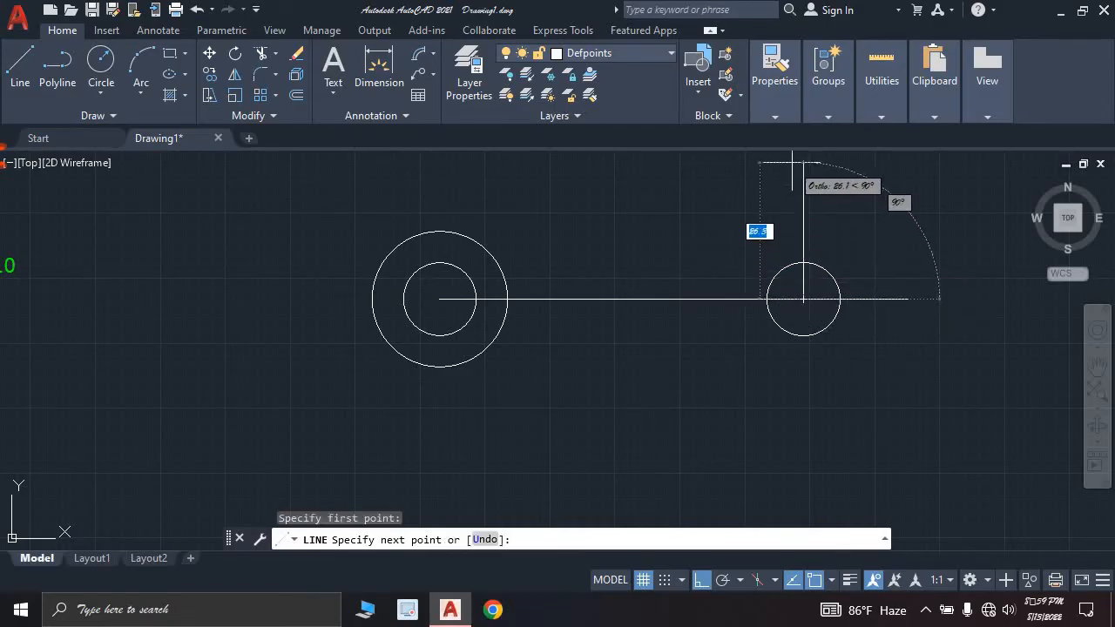
{"action": "scroll", "coordinate": [784, 179], "scroll_direction": "down", "scroll_amount": 2}
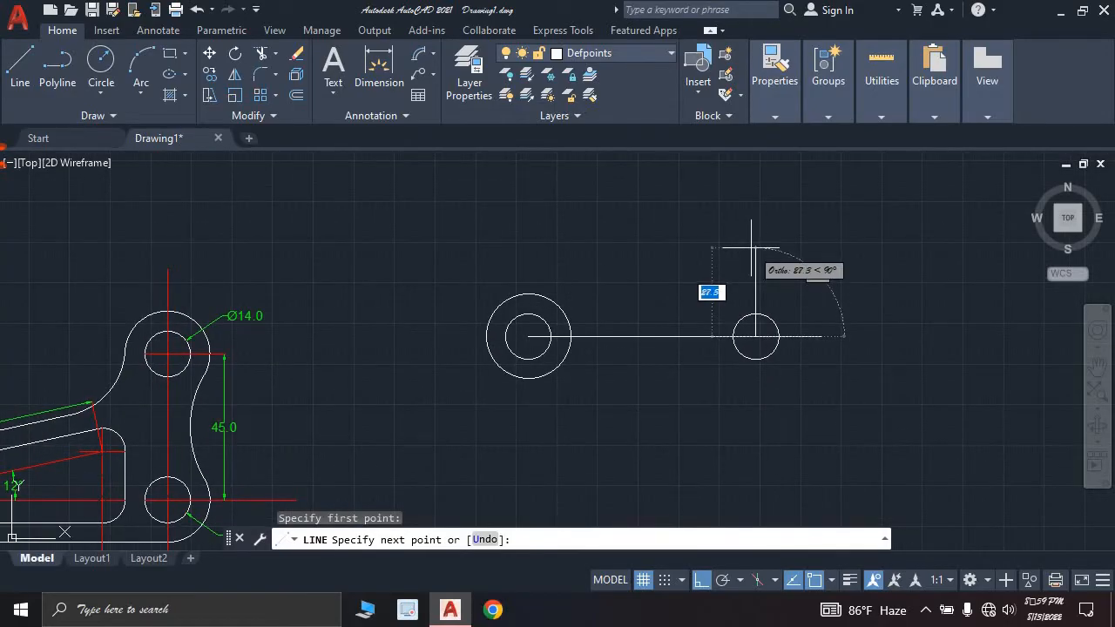
{"action": "left_click", "coordinate": [755, 219]}
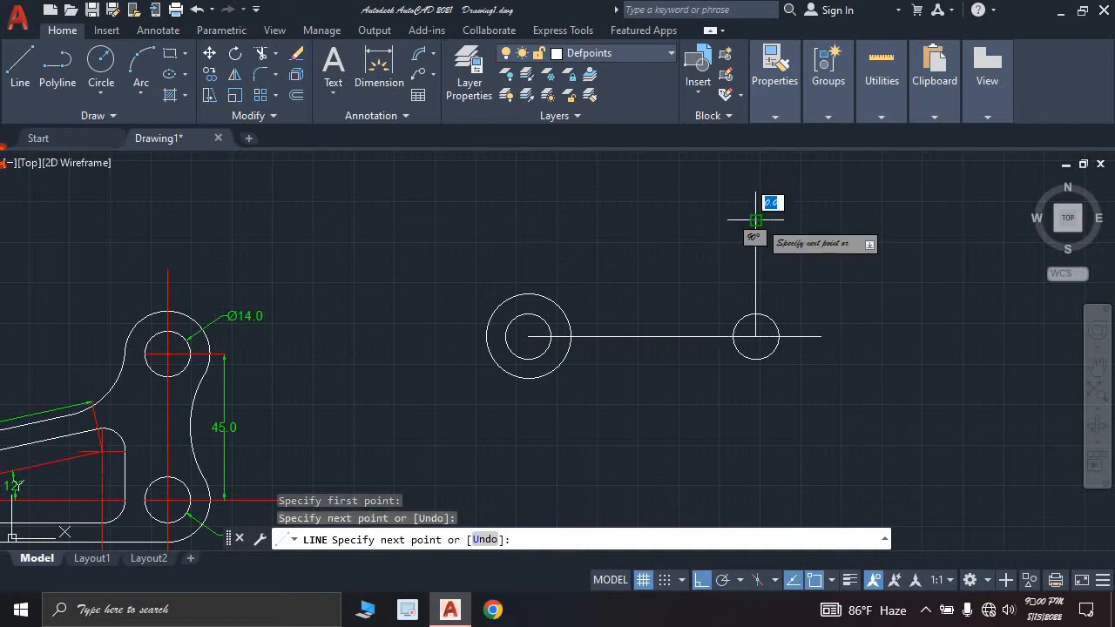
{"action": "key", "text": "Escape"}
With Ortho off, draw a line at 12° from the concentric circles' center to the vertical line.
{"action": "scroll", "coordinate": [719, 287], "scroll_direction": "up", "scroll_amount": 2}
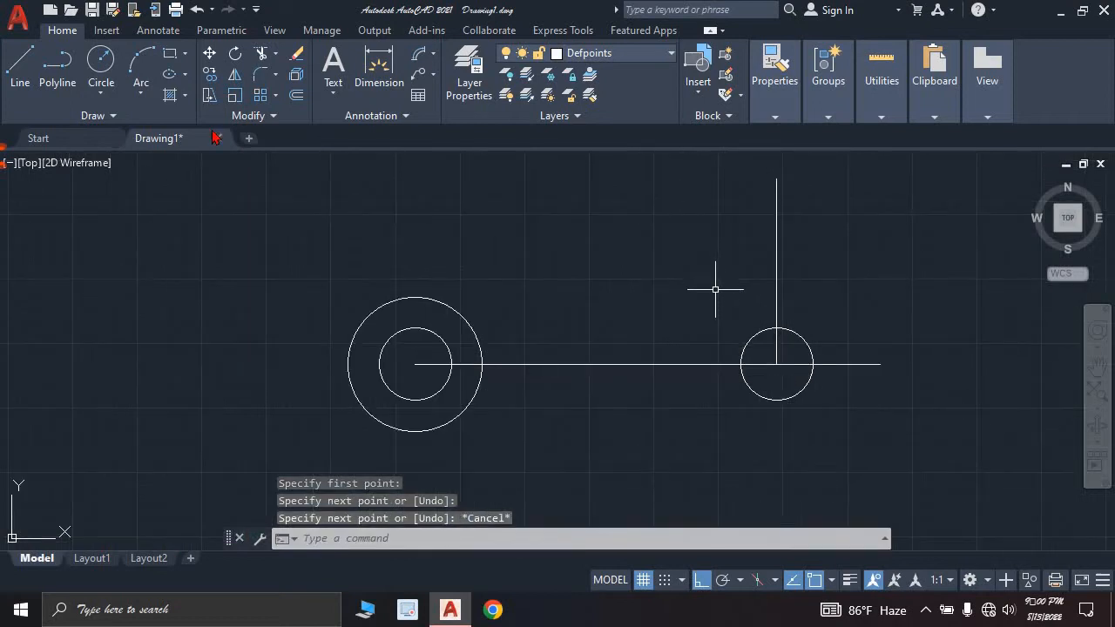
{"action": "left_click", "coordinate": [33, 87]}
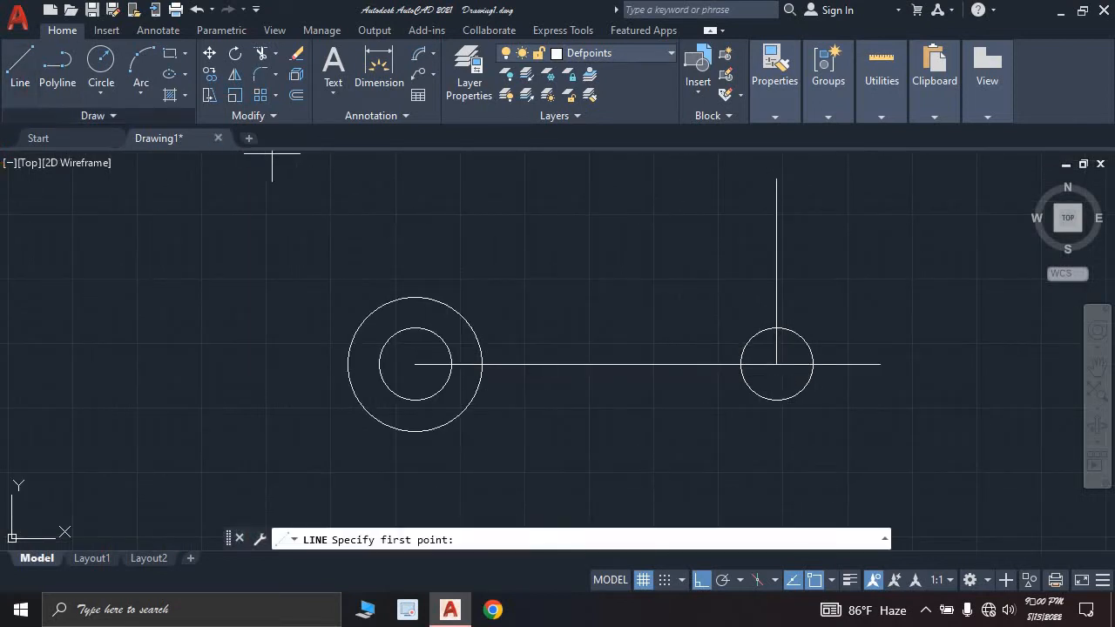
{"action": "left_click", "coordinate": [415, 364]}
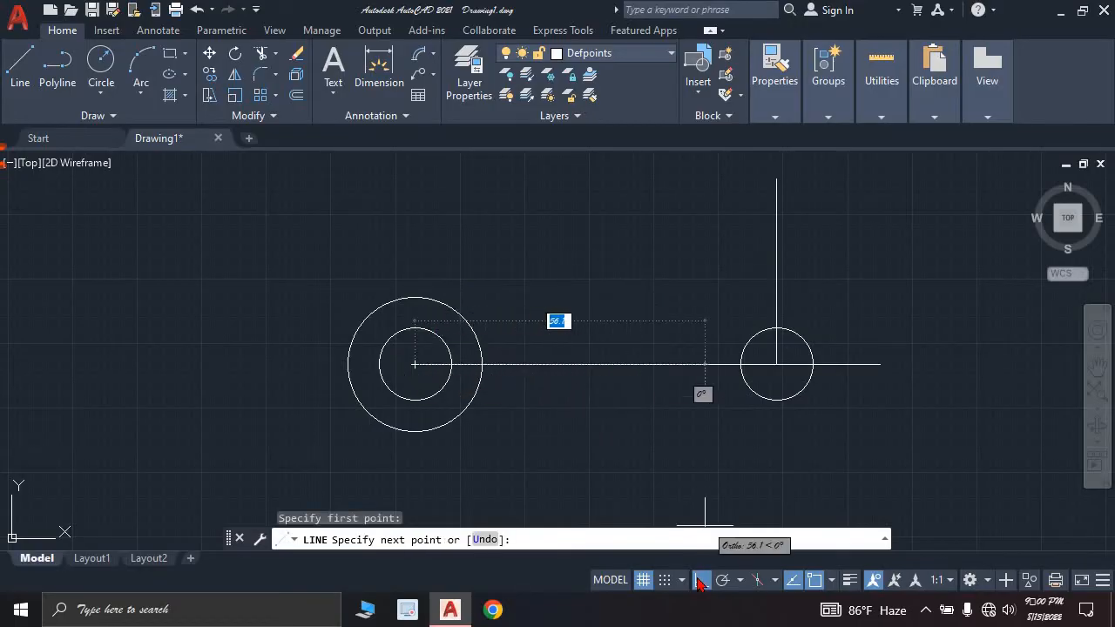
{"action": "key", "text": "F8"}
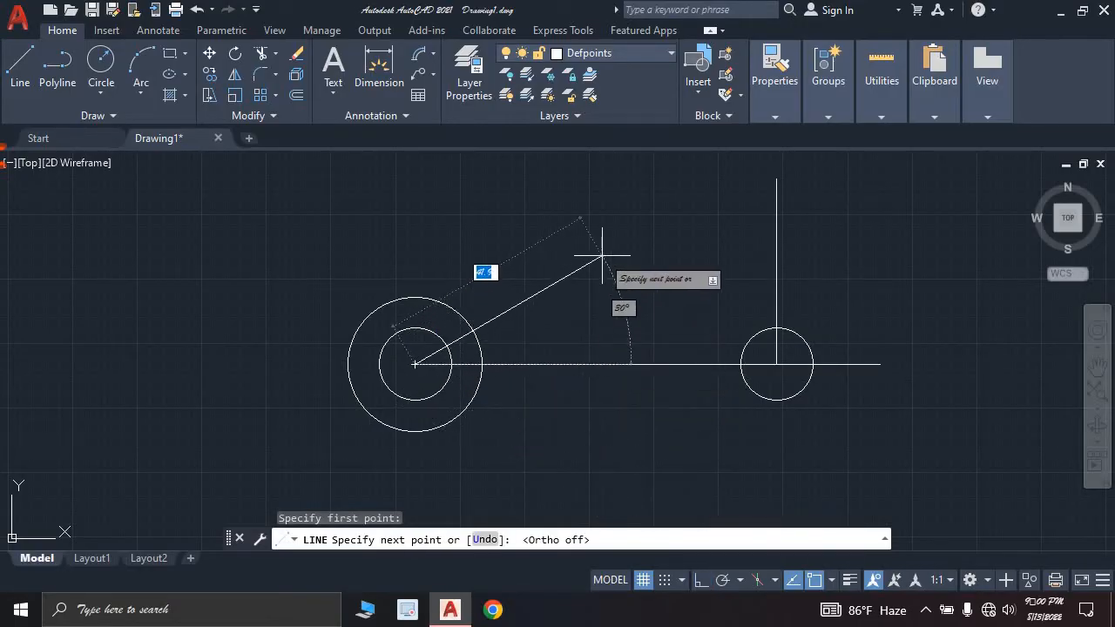
{"action": "key", "text": "Tab"}
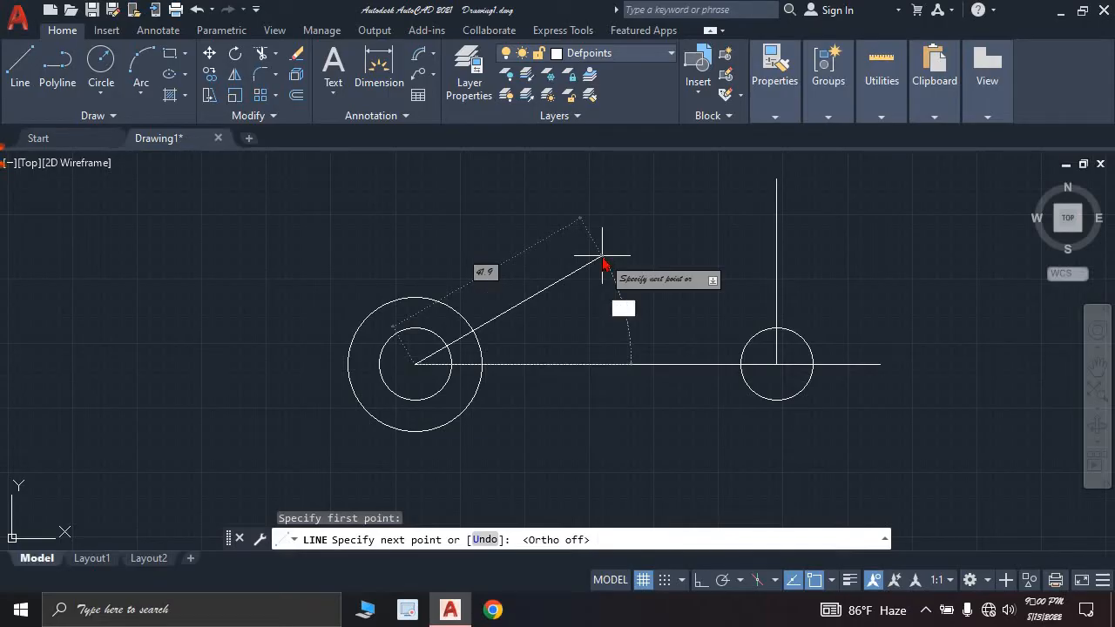
{"action": "type", "text": "12"}
{"action": "key", "text": "Tab"}
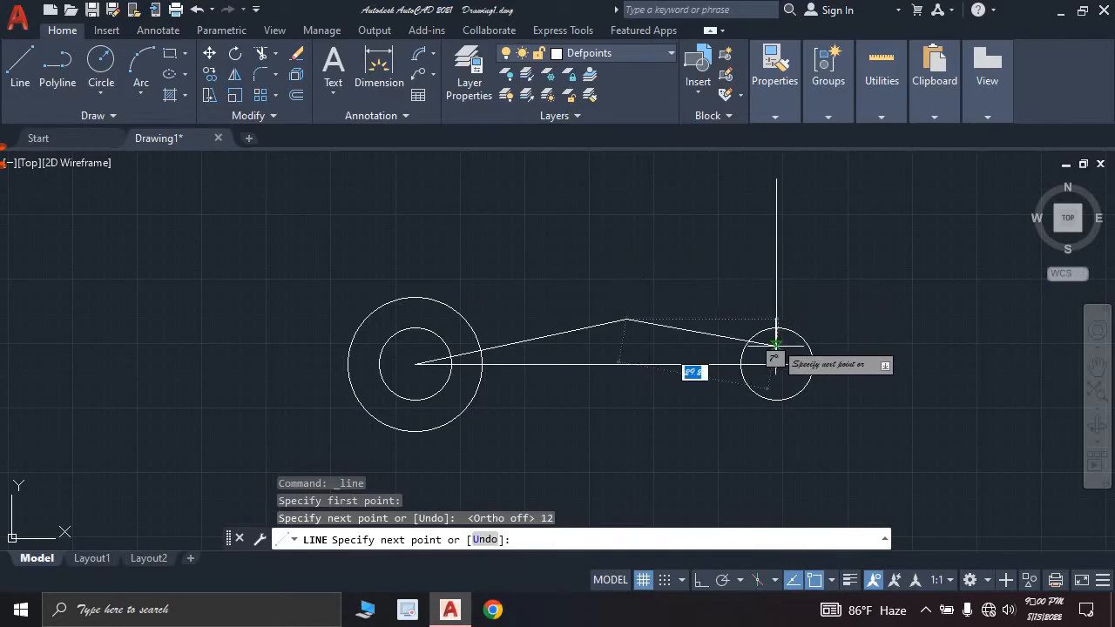
{"action": "left_click", "coordinate": [775, 287]}
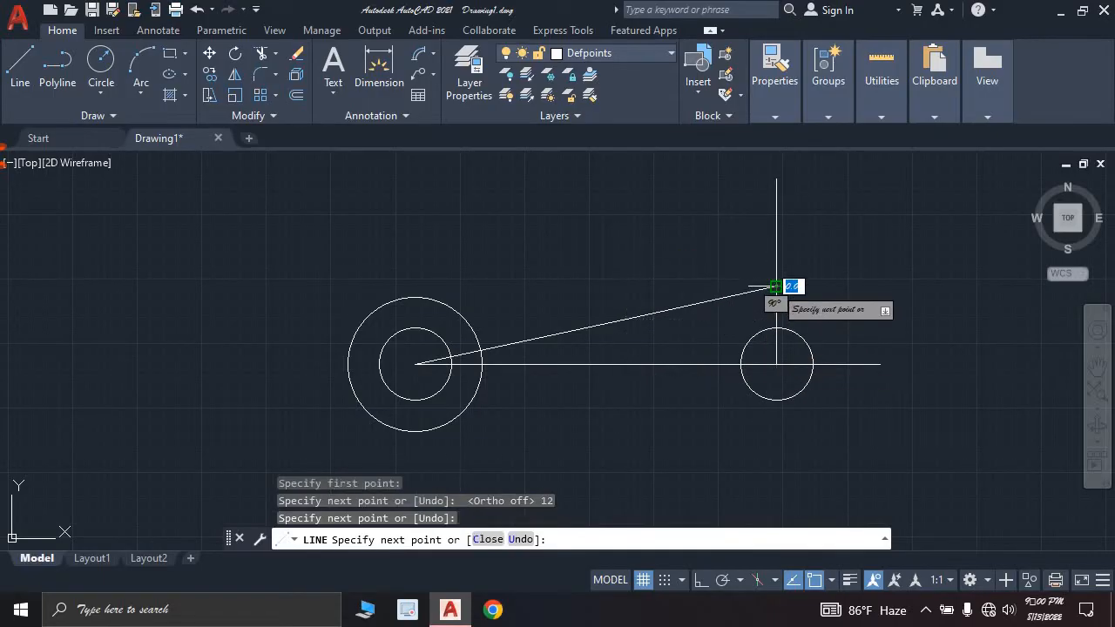
{"action": "key", "text": "Escape"}
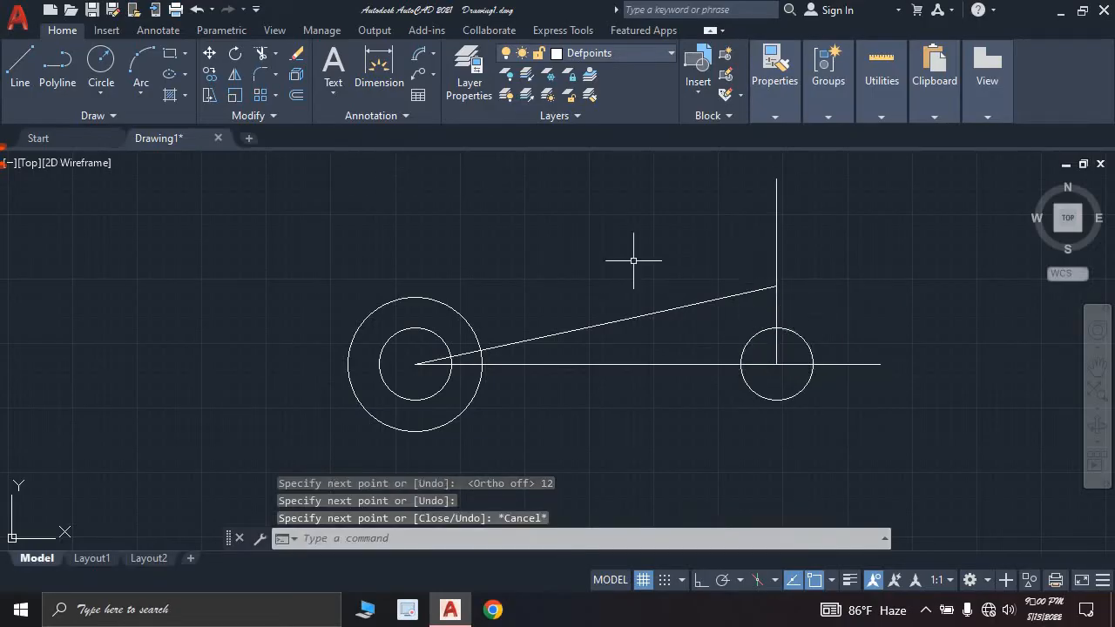
Copy the small circle at the vertical line's base from its center to the intersection of the inclined and vertical lines.
{"action": "left_click", "coordinate": [759, 332]}
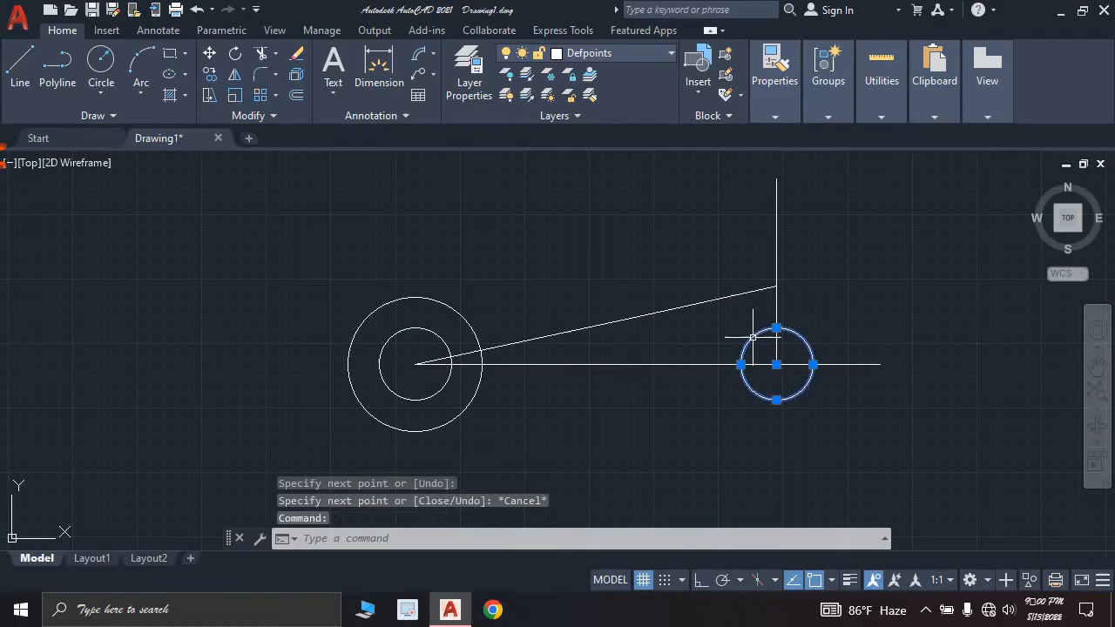
{"action": "left_click", "coordinate": [209, 74]}
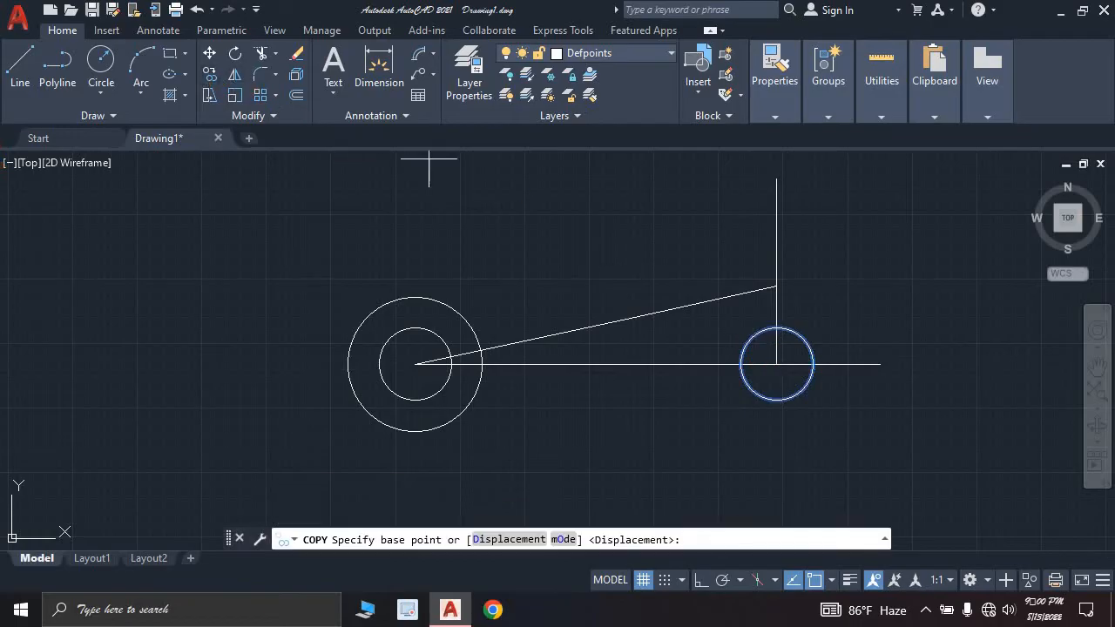
{"action": "left_click", "coordinate": [777, 364]}
{"action": "left_click", "coordinate": [777, 286]}
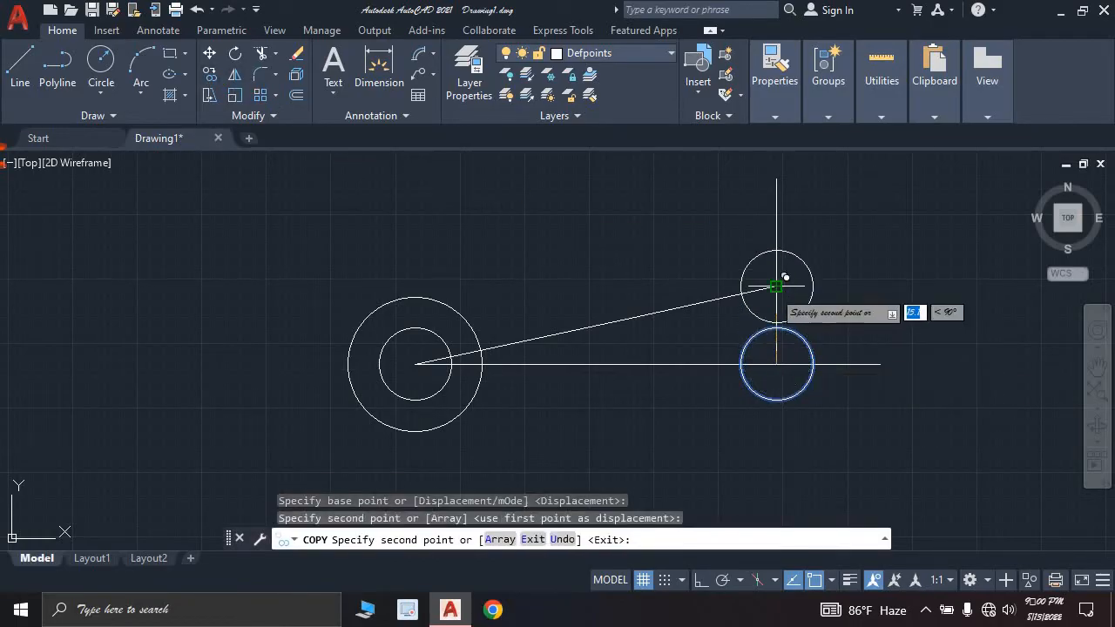
{"action": "key", "text": "Escape"}
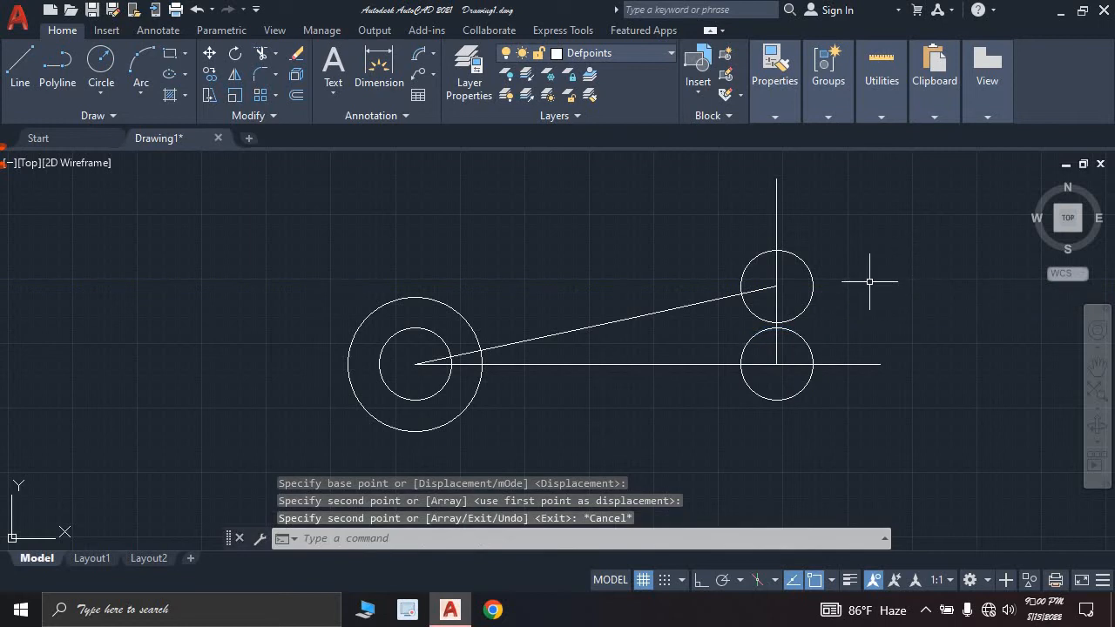
Draw a line starting tangent to the upper small circle and ending at the top quadrant of the concentric pair's inner circle.
{"action": "left_click", "coordinate": [21, 68]}
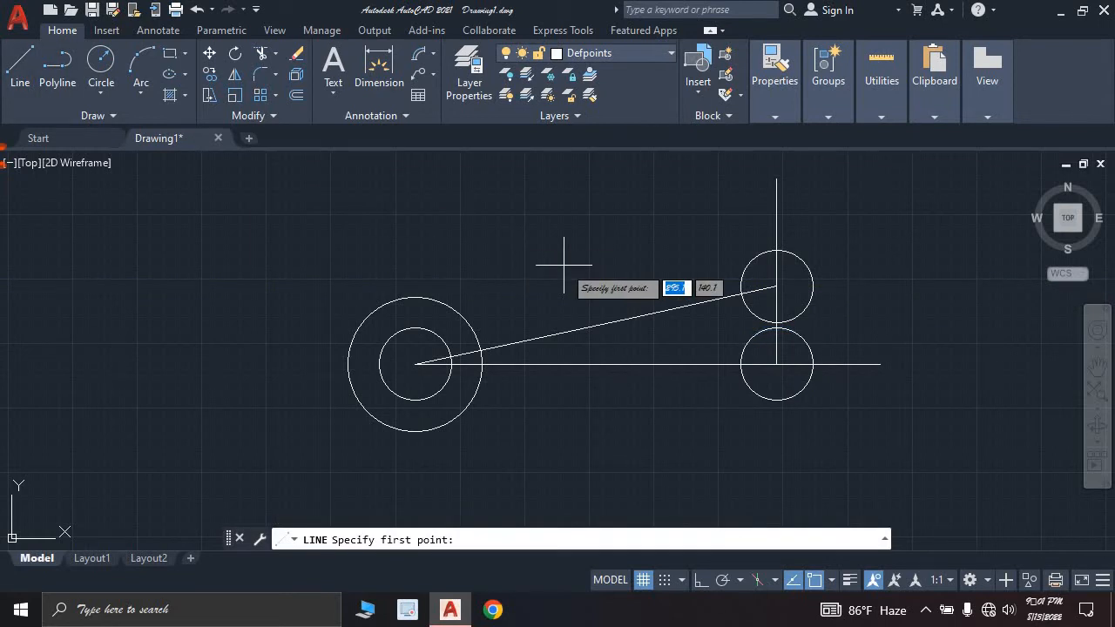
{"action": "key", "text": "BackSpace"}
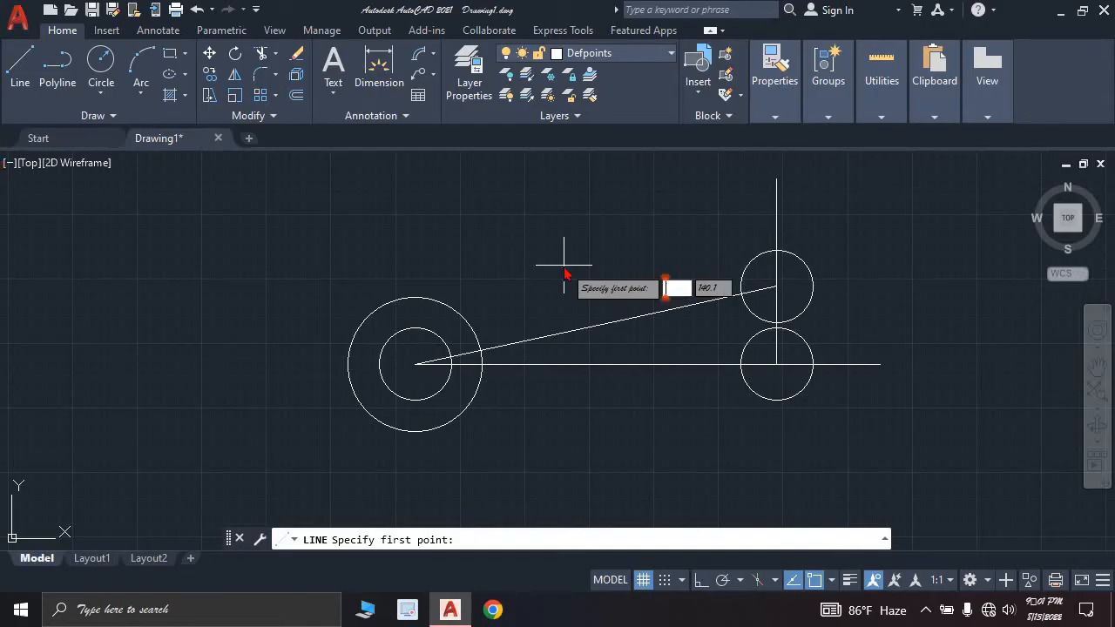
{"action": "type", "text": "tan"}
{"action": "key", "text": "Return"}
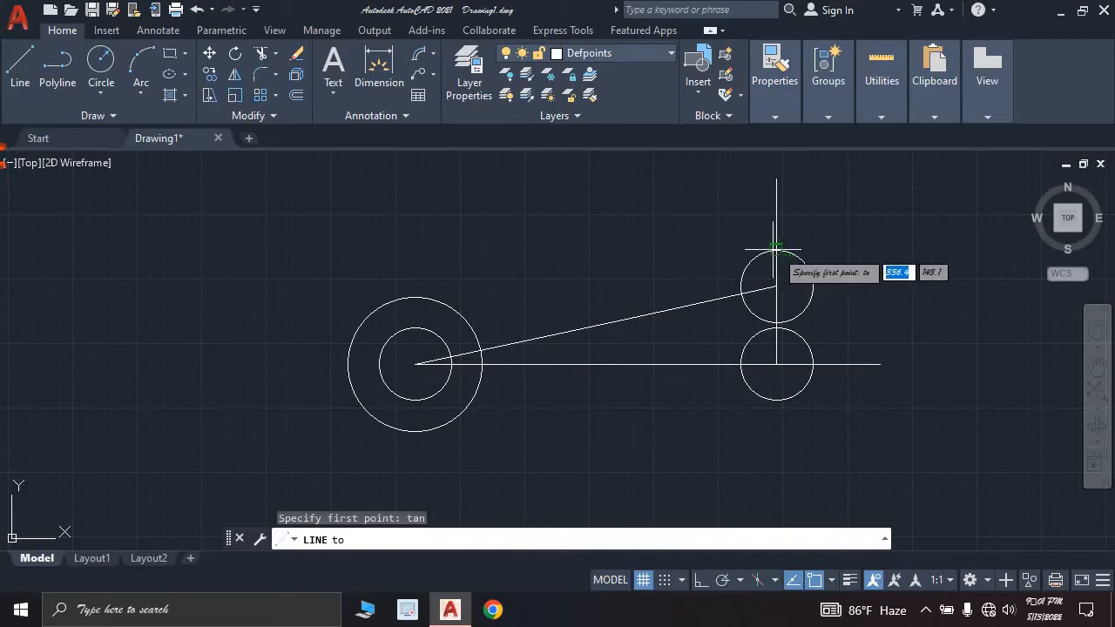
{"action": "left_click", "coordinate": [763, 253]}
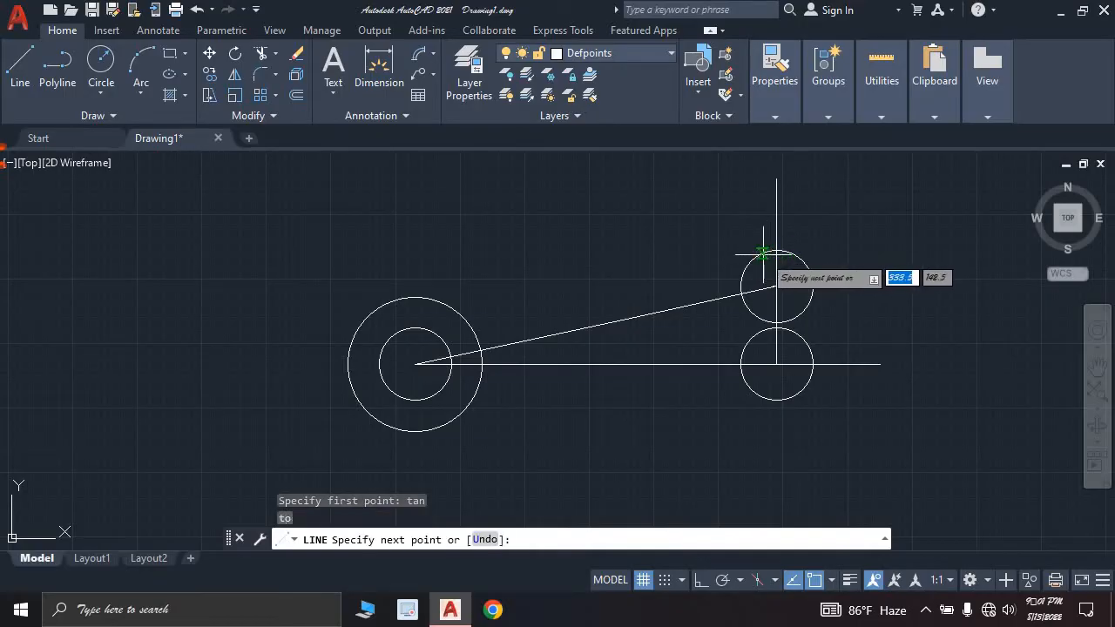
{"action": "left_click", "coordinate": [415, 329]}
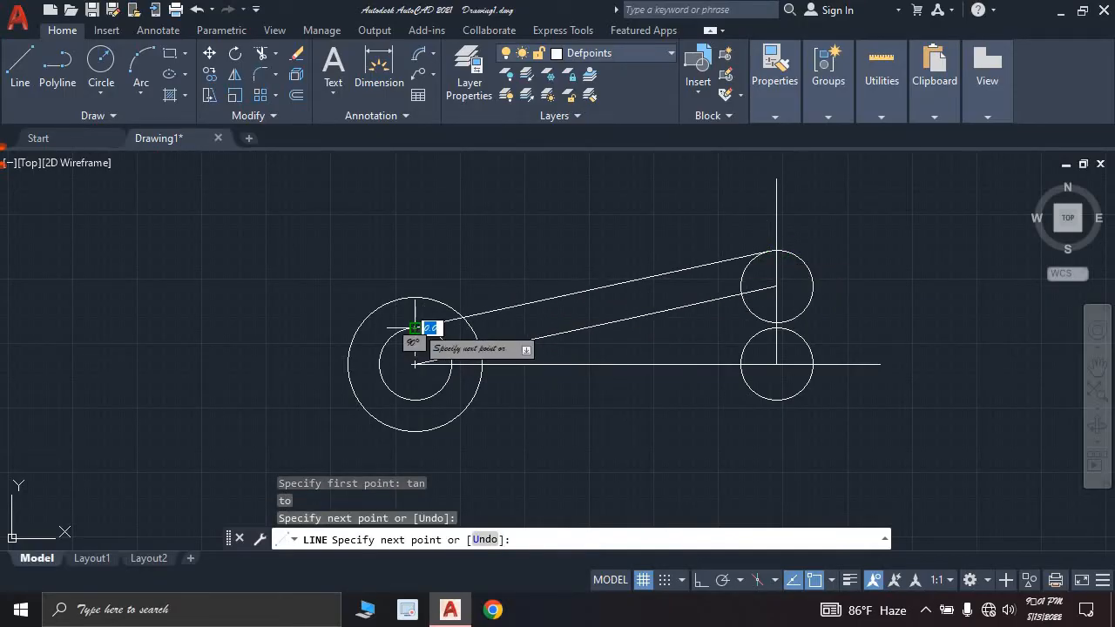
{"action": "key", "text": "Escape"}
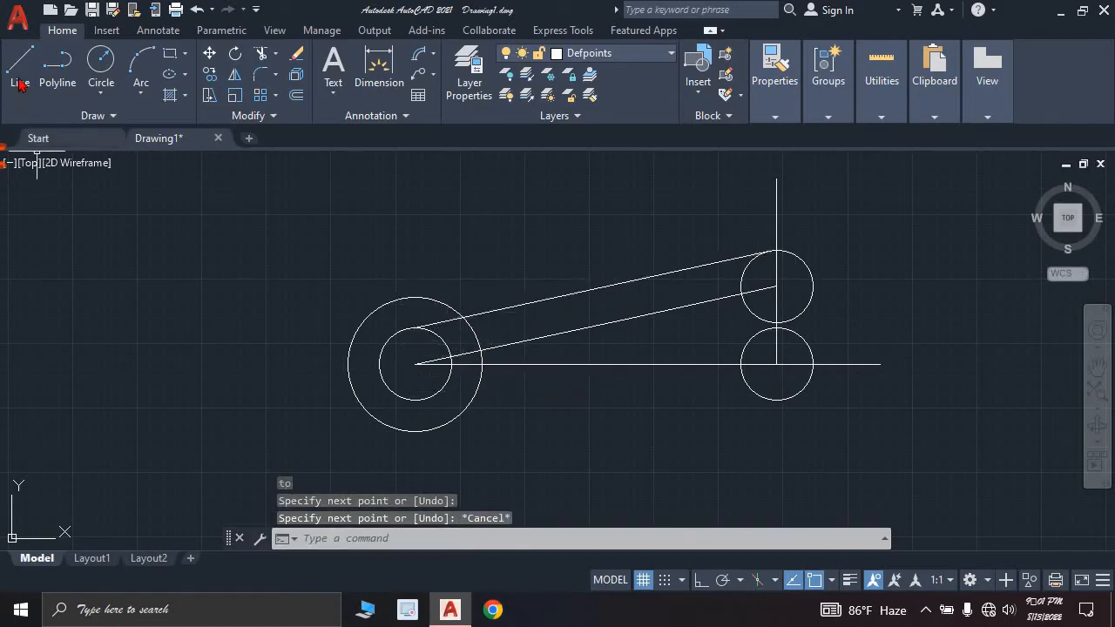
Draw a line from the lower small circle's bottom quadrant to the bottom quadrant of the concentric pair's inner circle.
{"action": "key", "text": "Return"}
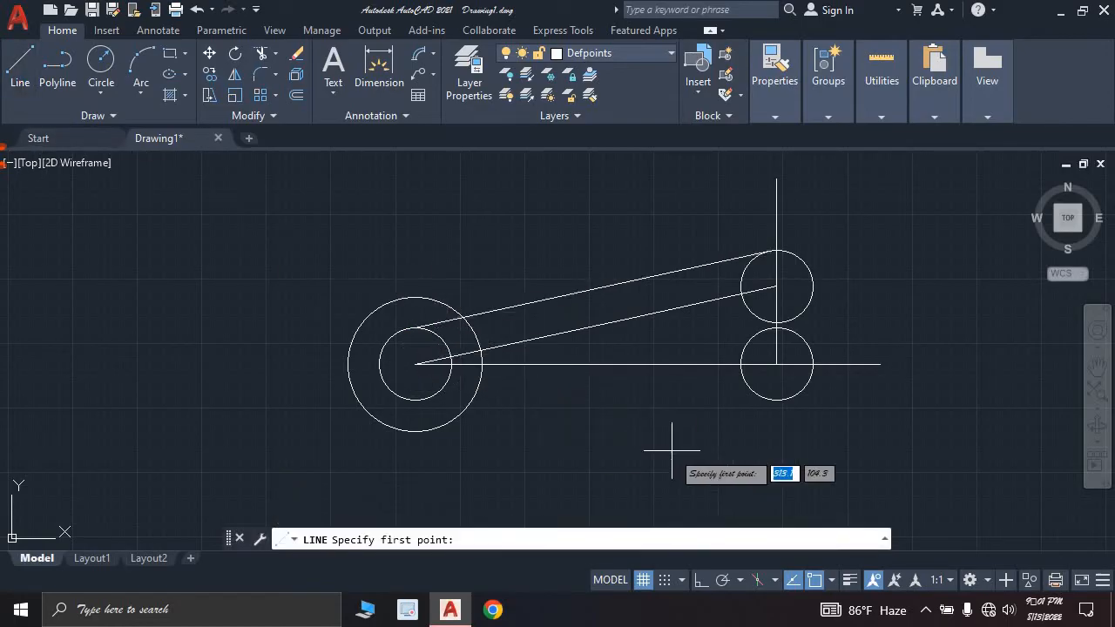
{"action": "left_click", "coordinate": [776, 399]}
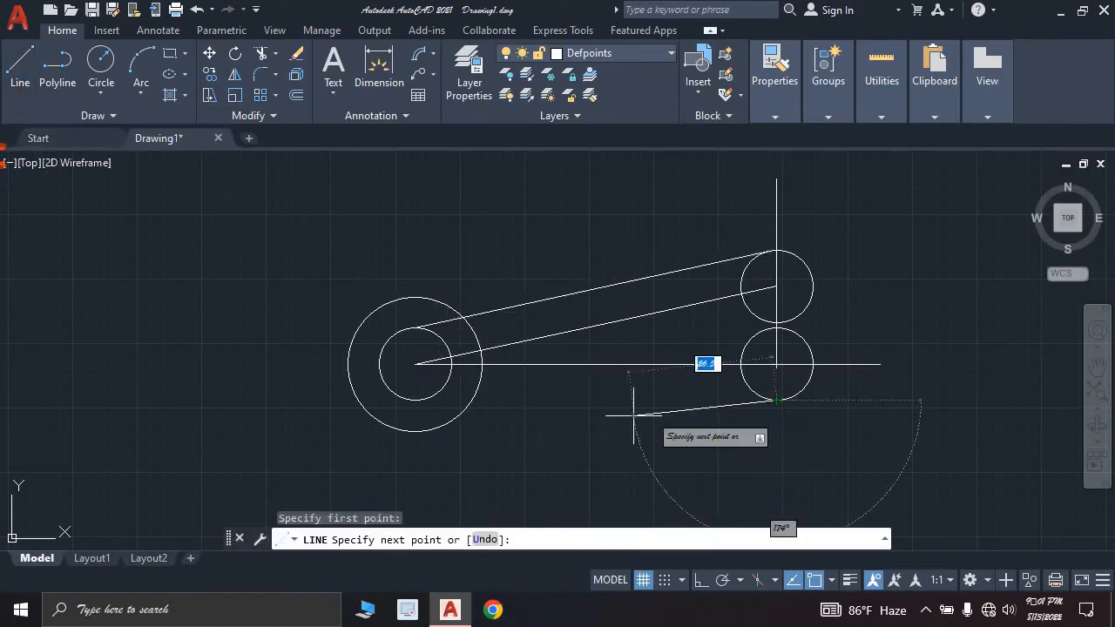
{"action": "left_click", "coordinate": [414, 399]}
{"action": "key", "text": "Escape"}
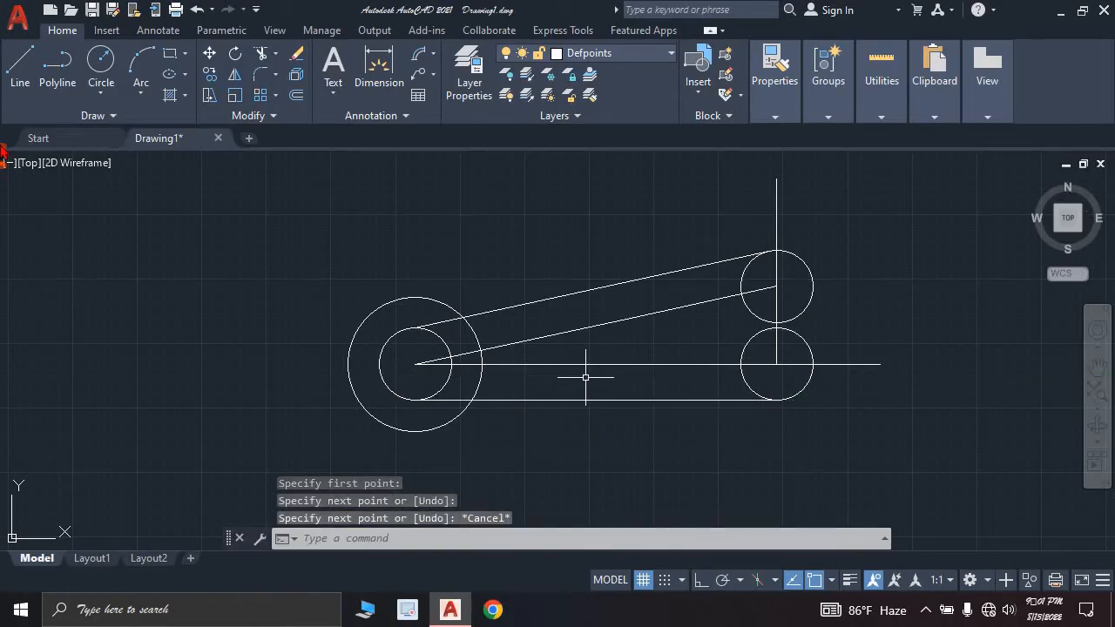
Draw a vertical line joining the right quadrants of the two stacked small circles.
{"action": "left_click", "coordinate": [20, 65]}
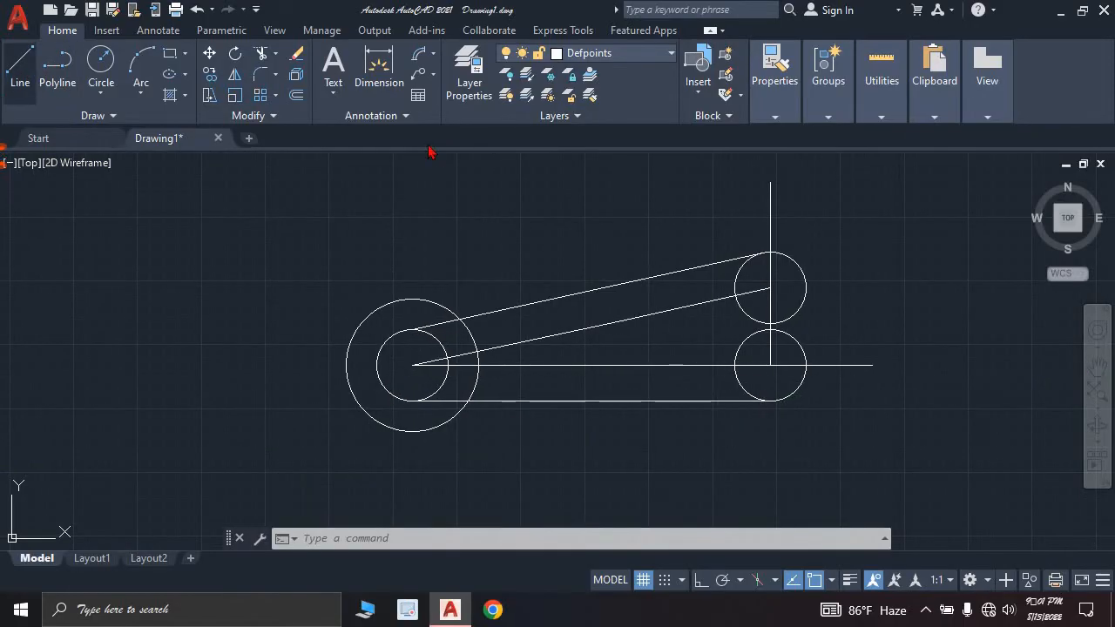
{"action": "left_click", "coordinate": [806, 287]}
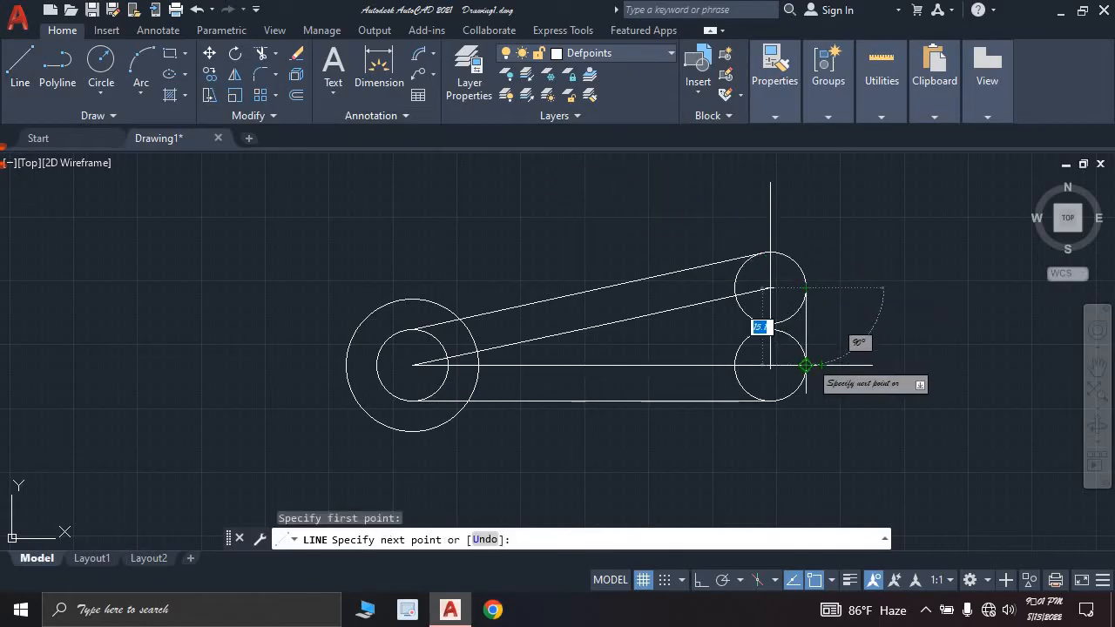
{"action": "left_click", "coordinate": [805, 365]}
{"action": "key", "text": "Escape"}
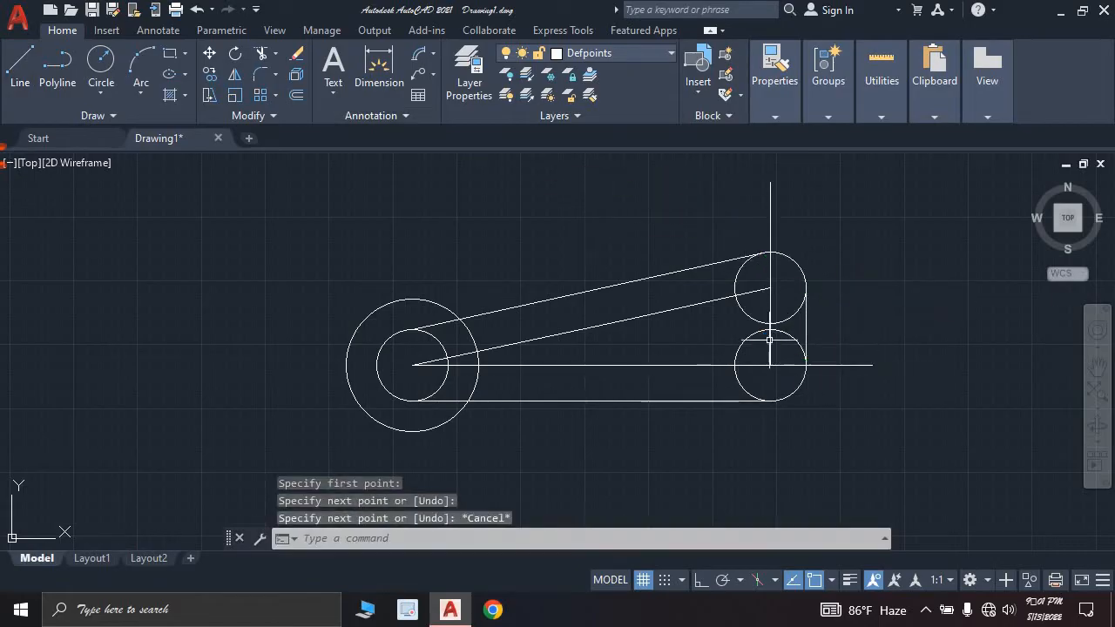
Offset the upper inclined tangent line and the lower horizontal tangent line outward by 6.
{"action": "type", "text": "o"}
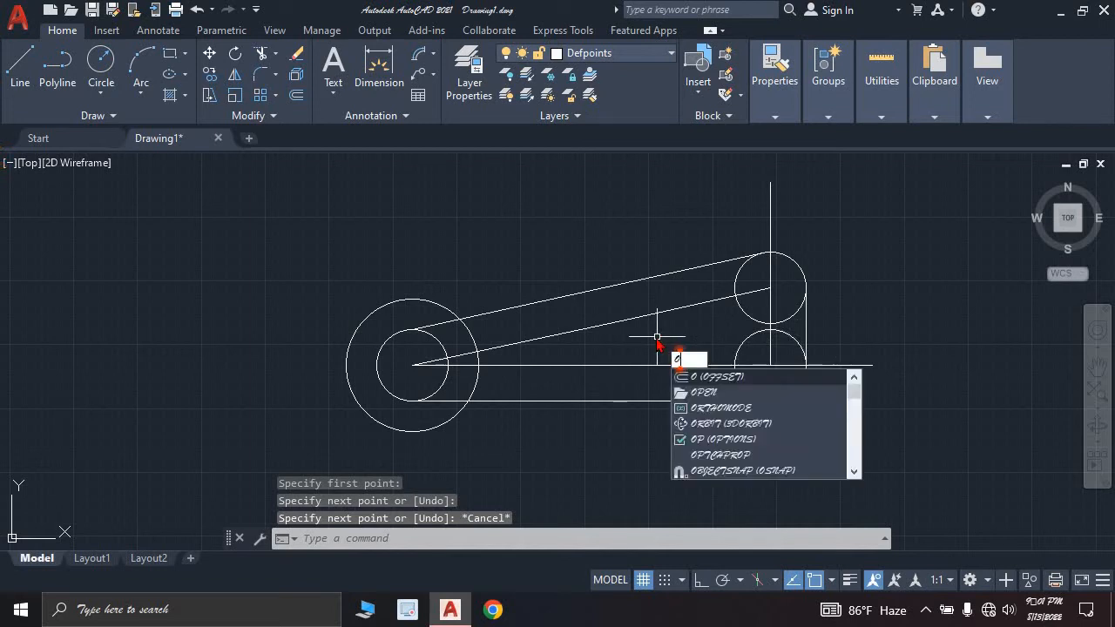
{"action": "key", "text": "Return"}
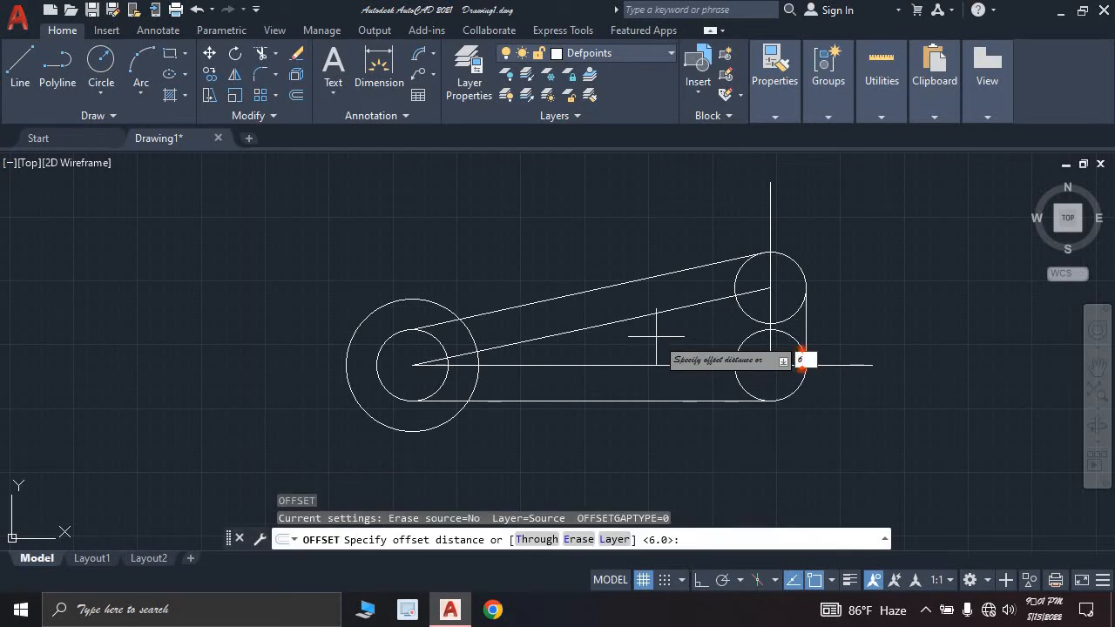
{"action": "key", "text": "Return"}
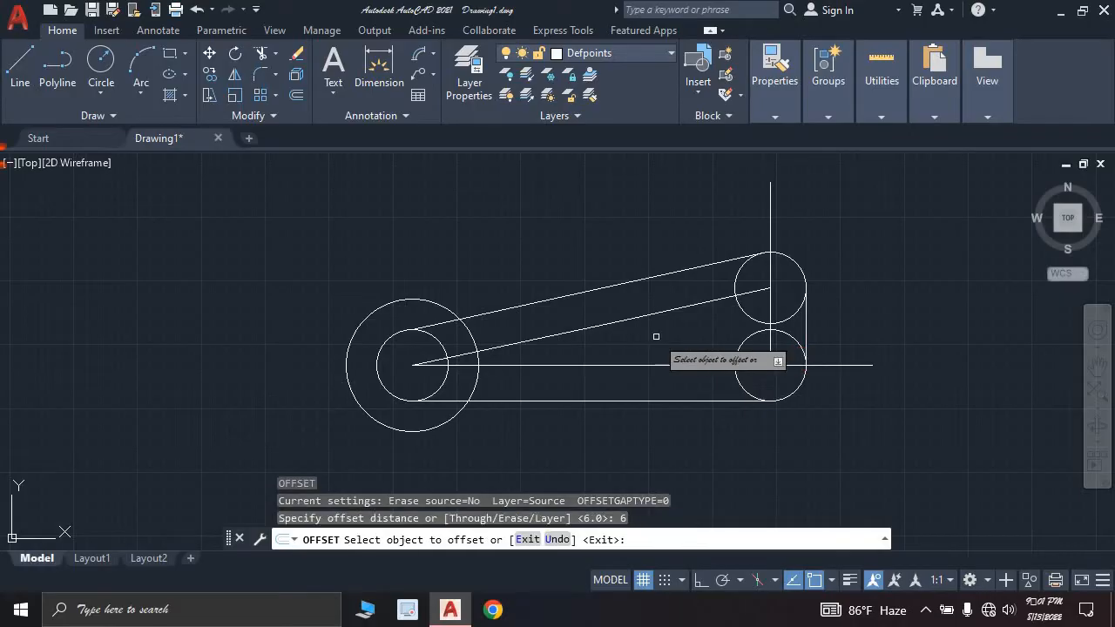
{"action": "left_click", "coordinate": [620, 285]}
{"action": "left_click", "coordinate": [598, 260]}
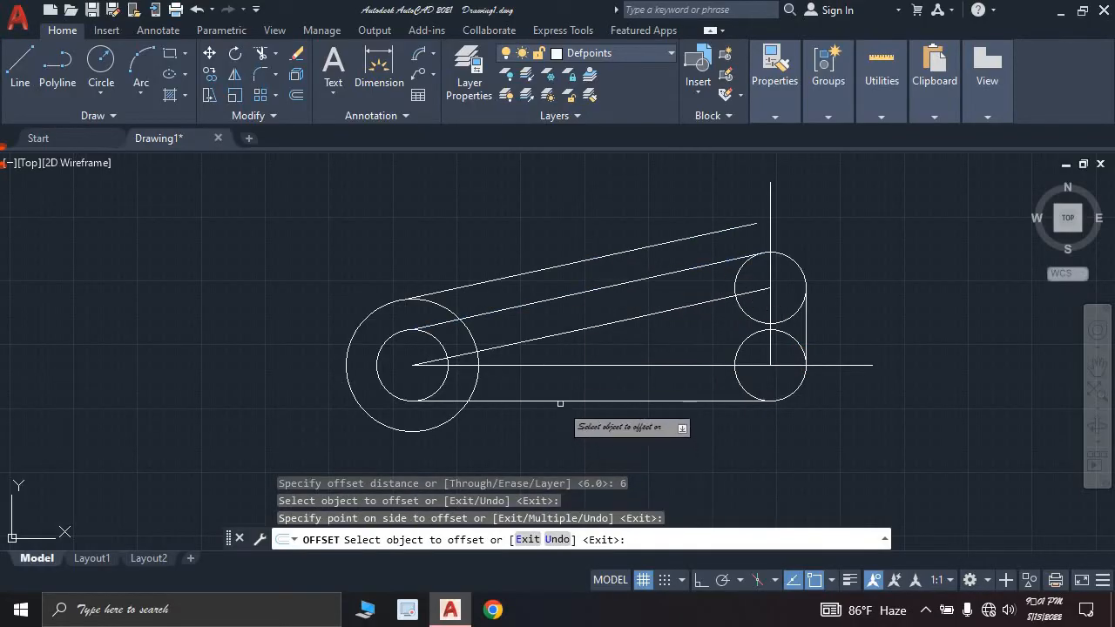
{"action": "left_click", "coordinate": [560, 400]}
{"action": "left_click", "coordinate": [575, 426]}
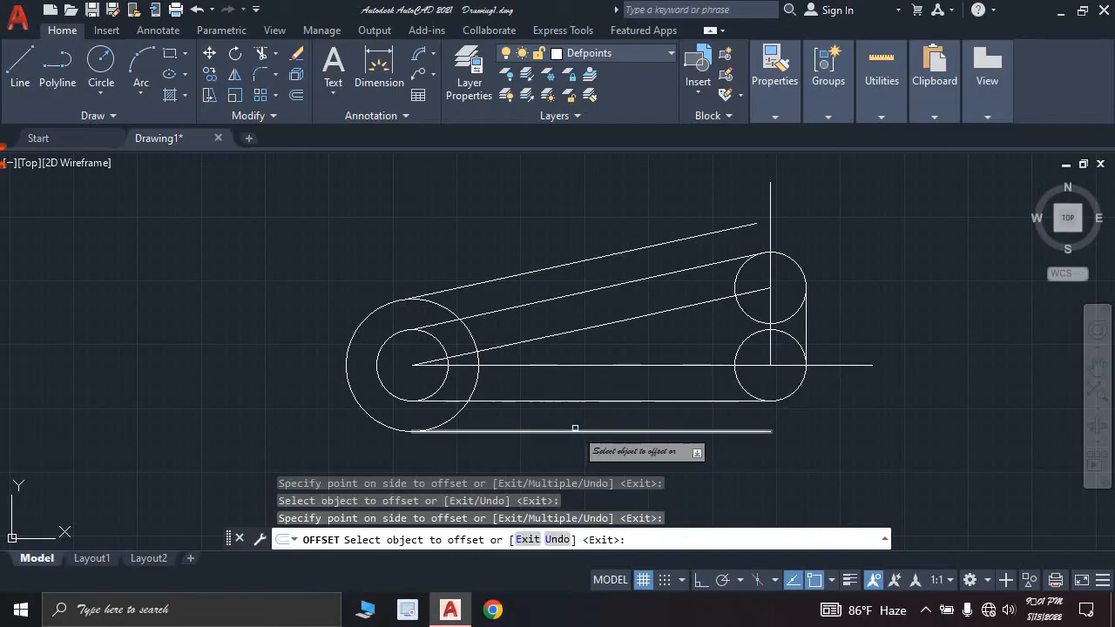
{"action": "key", "text": "Escape"}
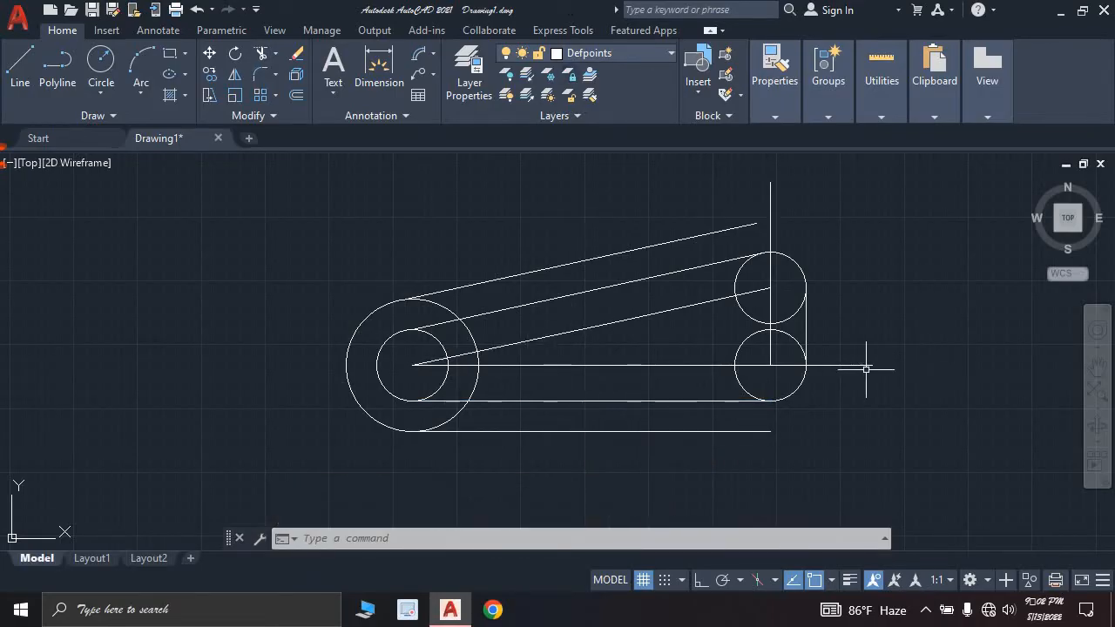
Copy the two concentric circles from their center to the right end of the horizontal centerline.
{"action": "scroll", "coordinate": [866, 369], "scroll_direction": "up", "scroll_amount": 6}
{"action": "scroll", "coordinate": [854, 375], "scroll_direction": "down", "scroll_amount": 2}
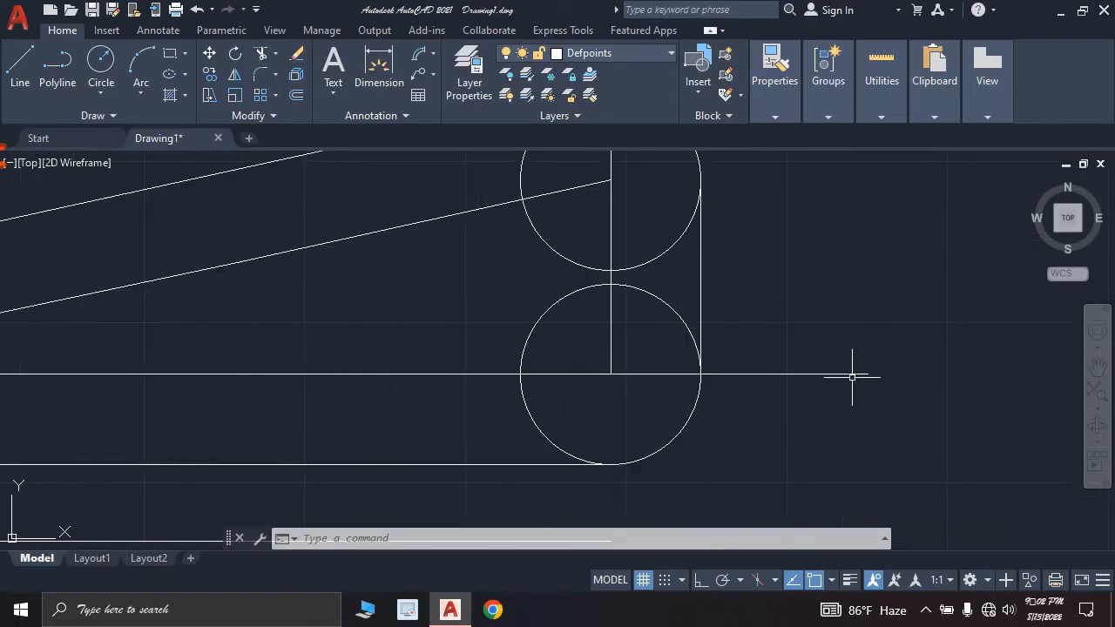
{"action": "scroll", "coordinate": [851, 376], "scroll_direction": "down", "scroll_amount": 2}
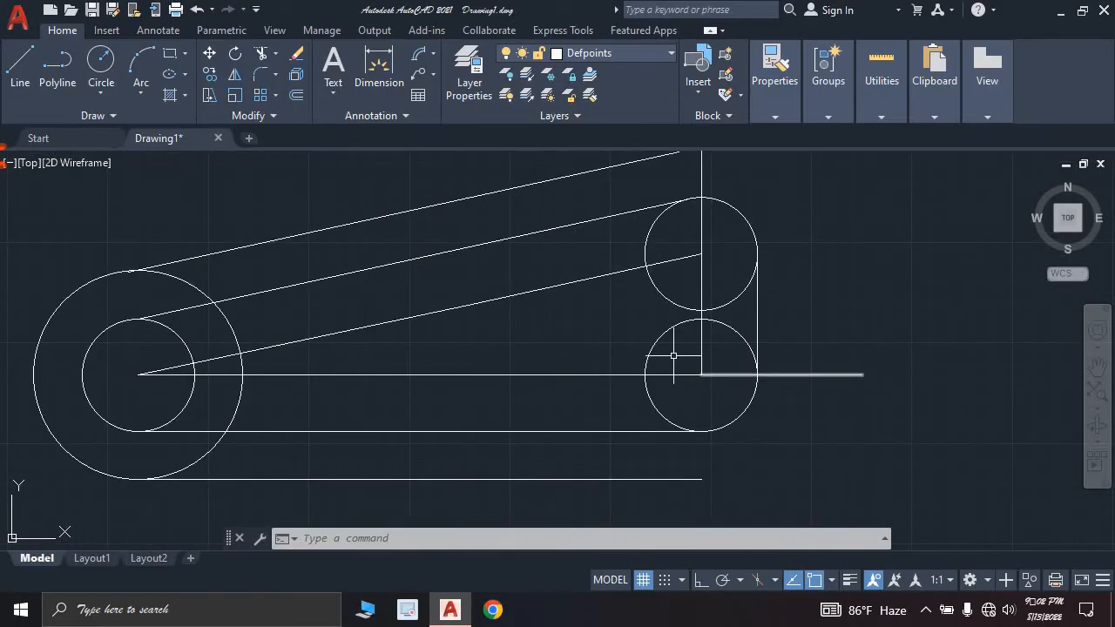
{"action": "left_click", "coordinate": [178, 340]}
{"action": "left_click", "coordinate": [237, 320]}
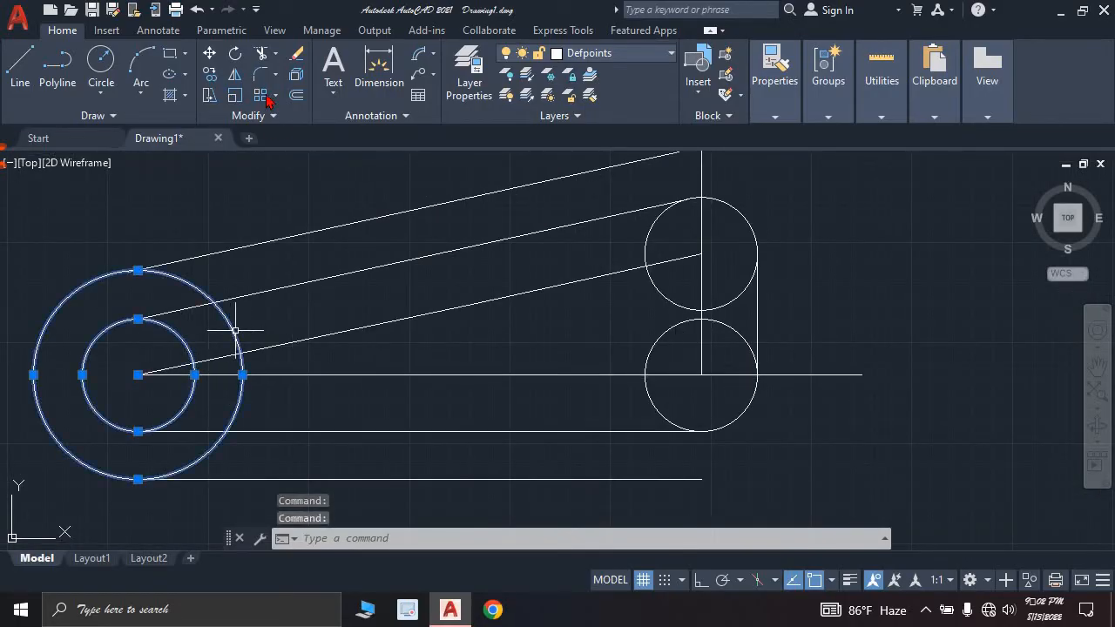
{"action": "type", "text": "co"}
{"action": "key", "text": "Return"}
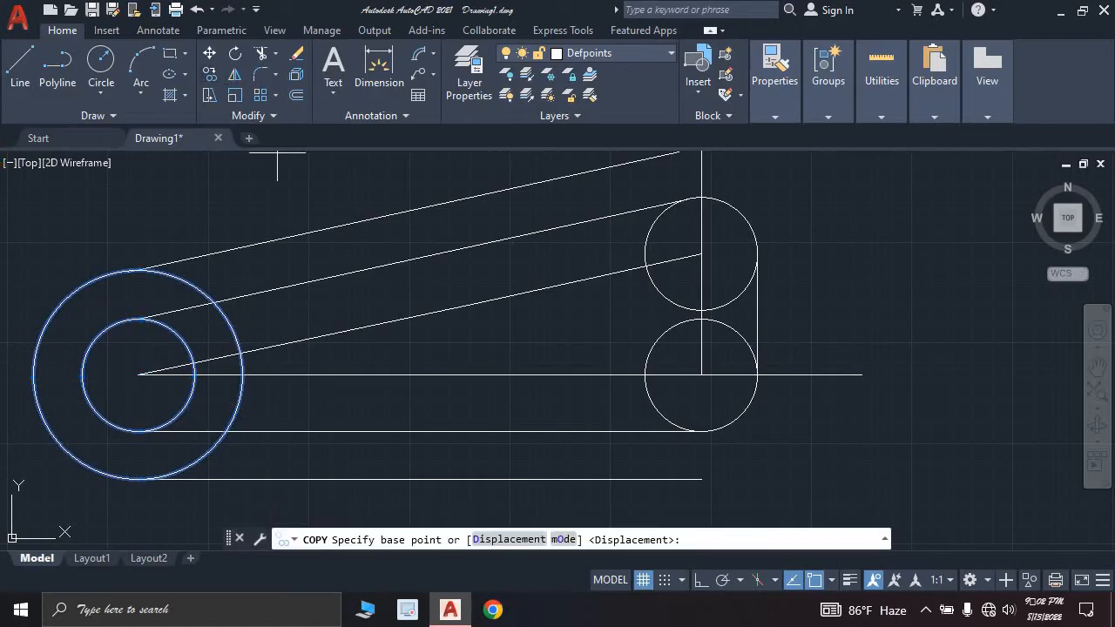
{"action": "left_click", "coordinate": [137, 374]}
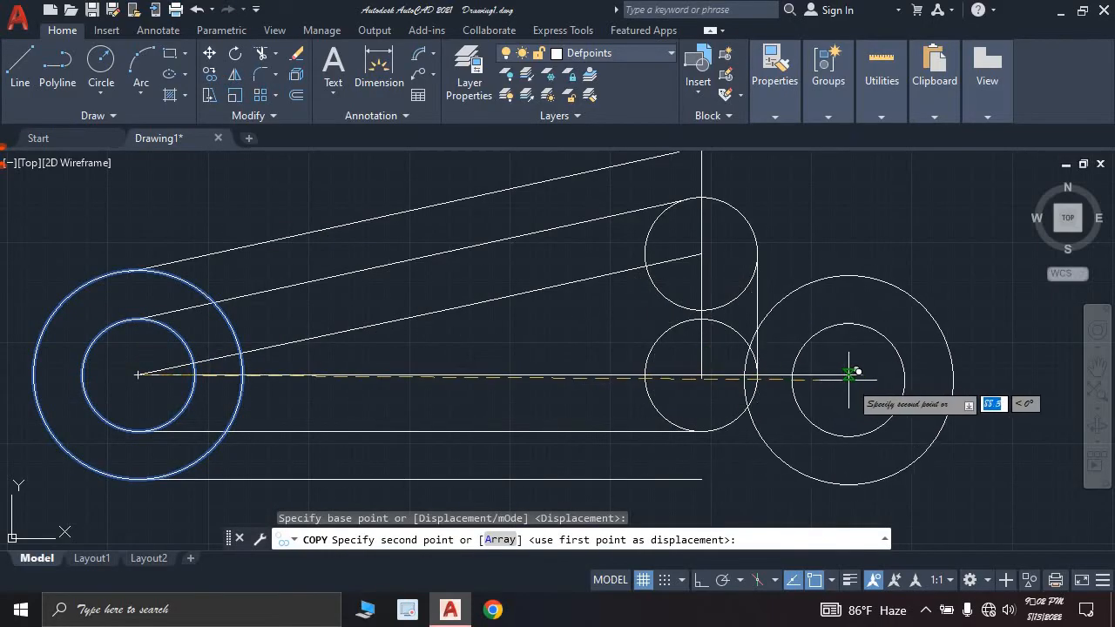
{"action": "left_click", "coordinate": [865, 370]}
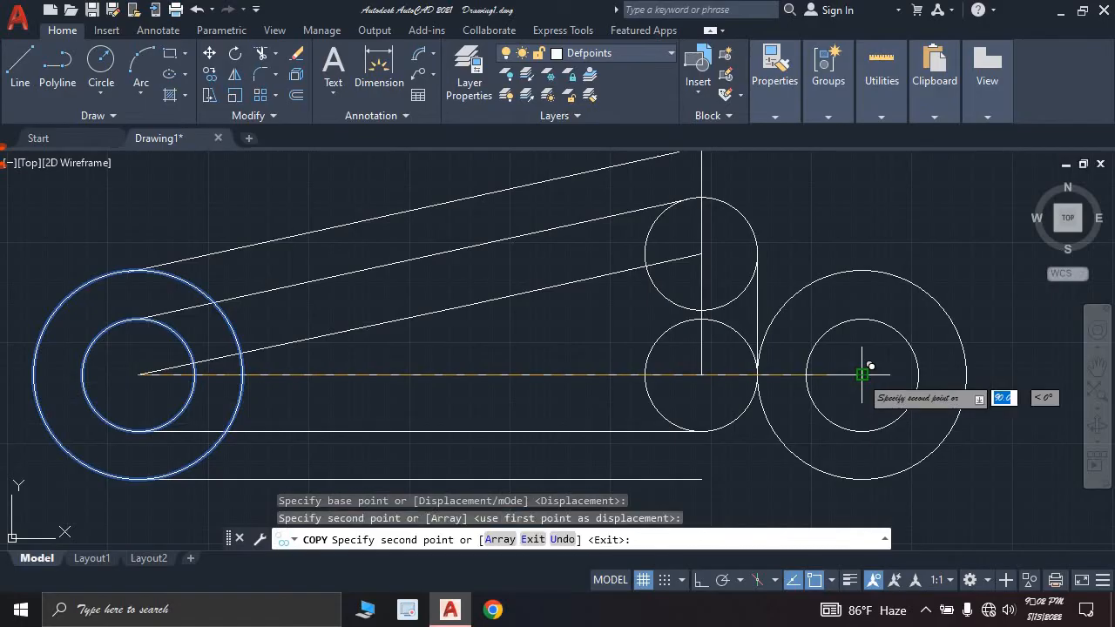
{"action": "key", "text": "Escape"}
Extend the lower offset line to the bottom of the copied outer circle.
{"action": "scroll", "coordinate": [852, 352], "scroll_direction": "down", "scroll_amount": 4}
{"action": "scroll", "coordinate": [852, 353], "scroll_direction": "up", "scroll_amount": 2}
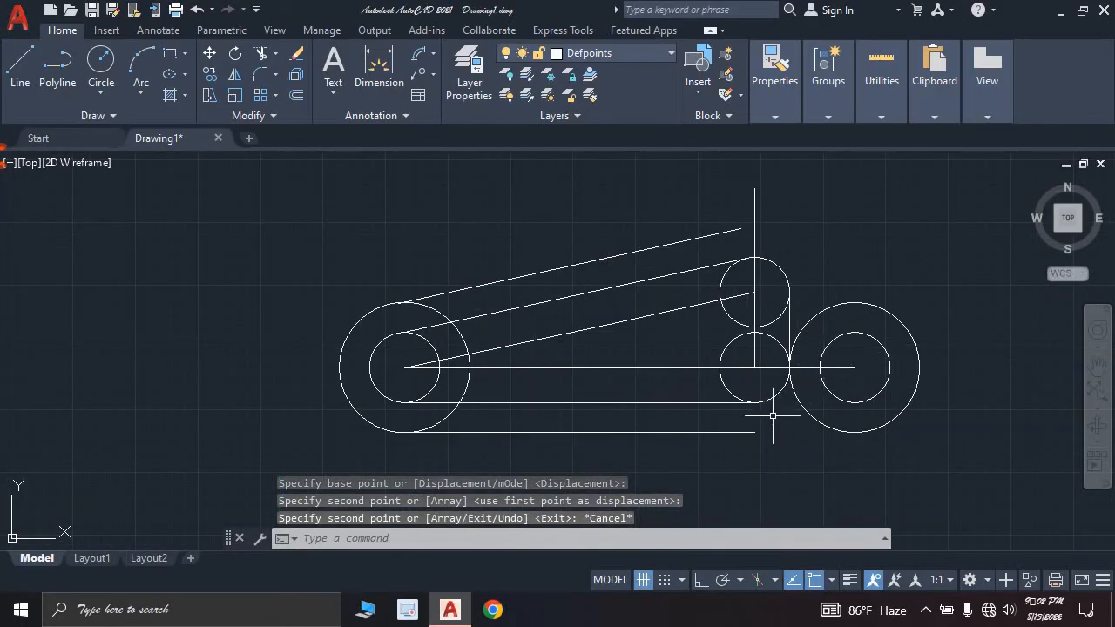
{"action": "type", "text": "ex"}
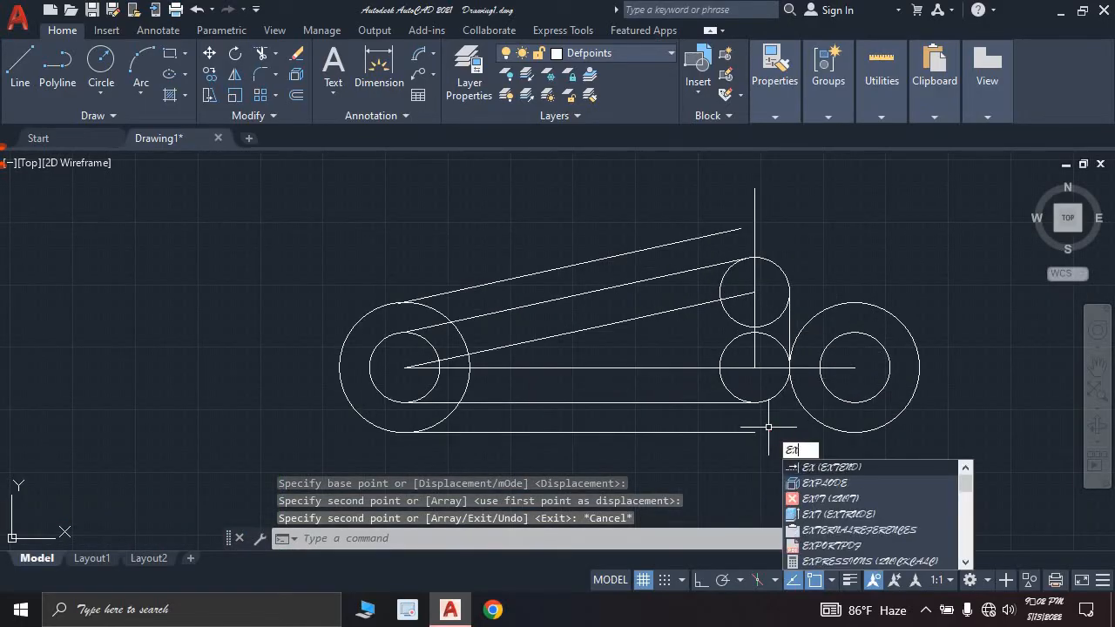
{"action": "key", "text": "Return"}
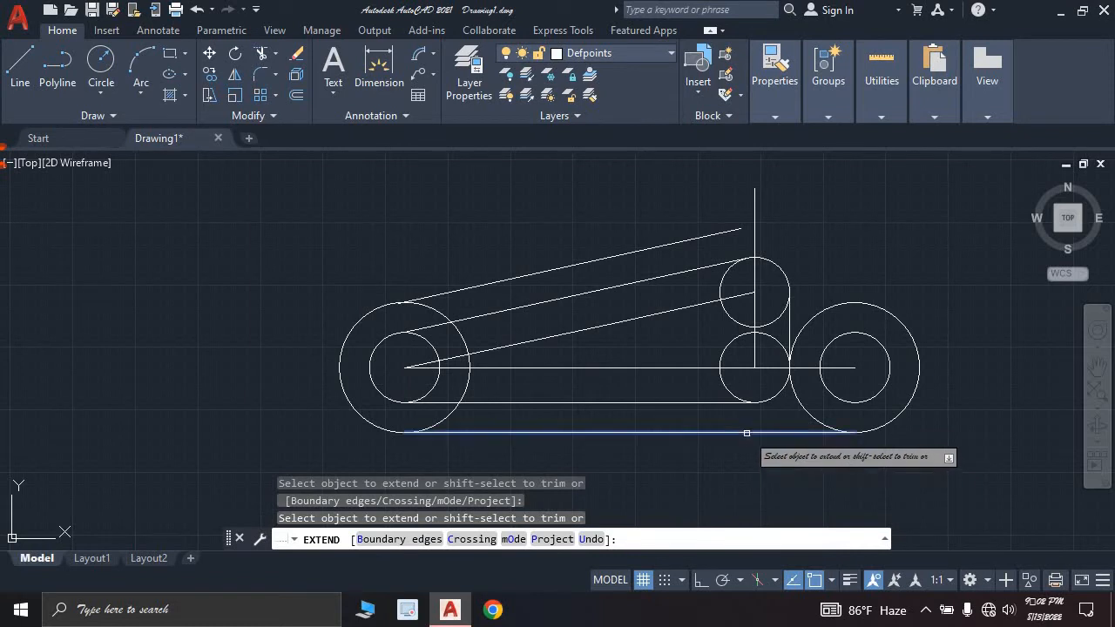
{"action": "left_click", "coordinate": [747, 432]}
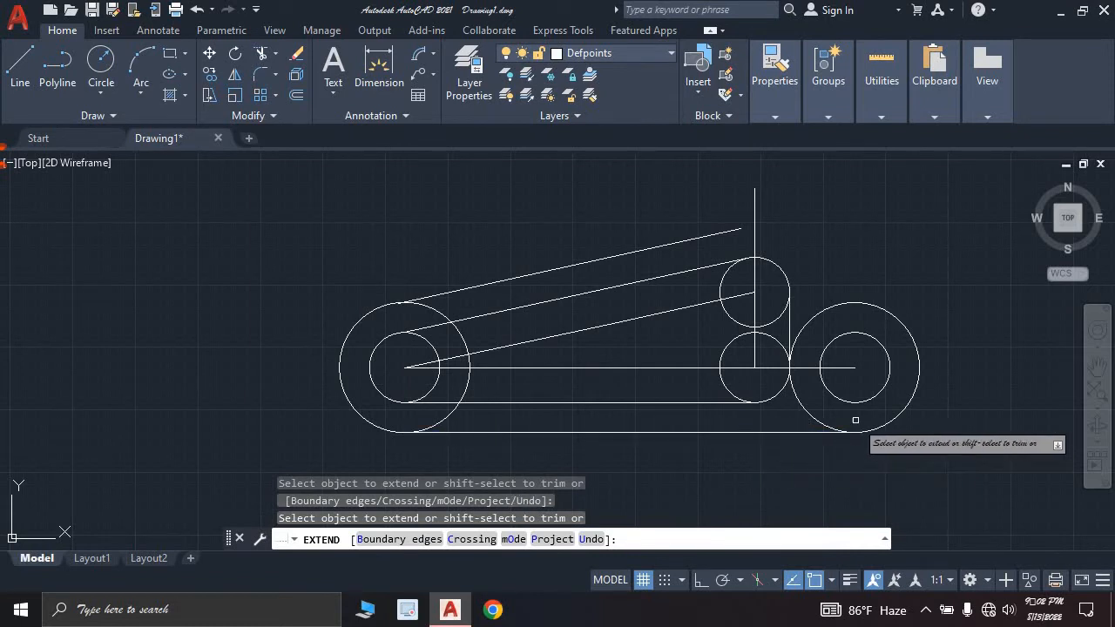
{"action": "key", "text": "Escape"}
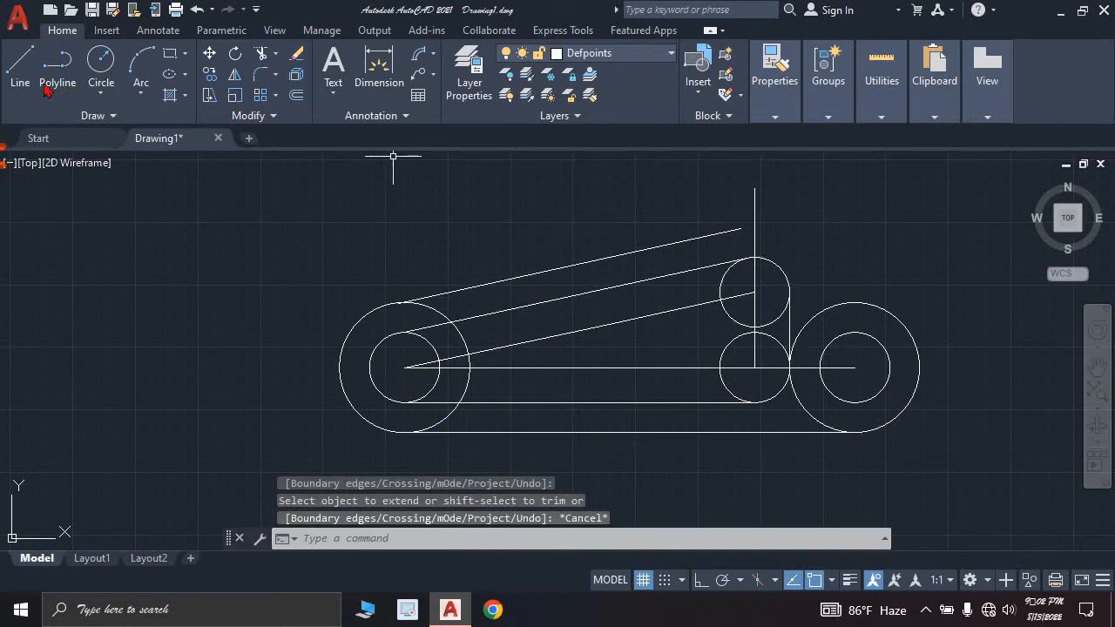
Draw a vertical line 45 long upward from the center of the copied concentric circles.
{"action": "type", "text": "l"}
{"action": "key", "text": "Return"}
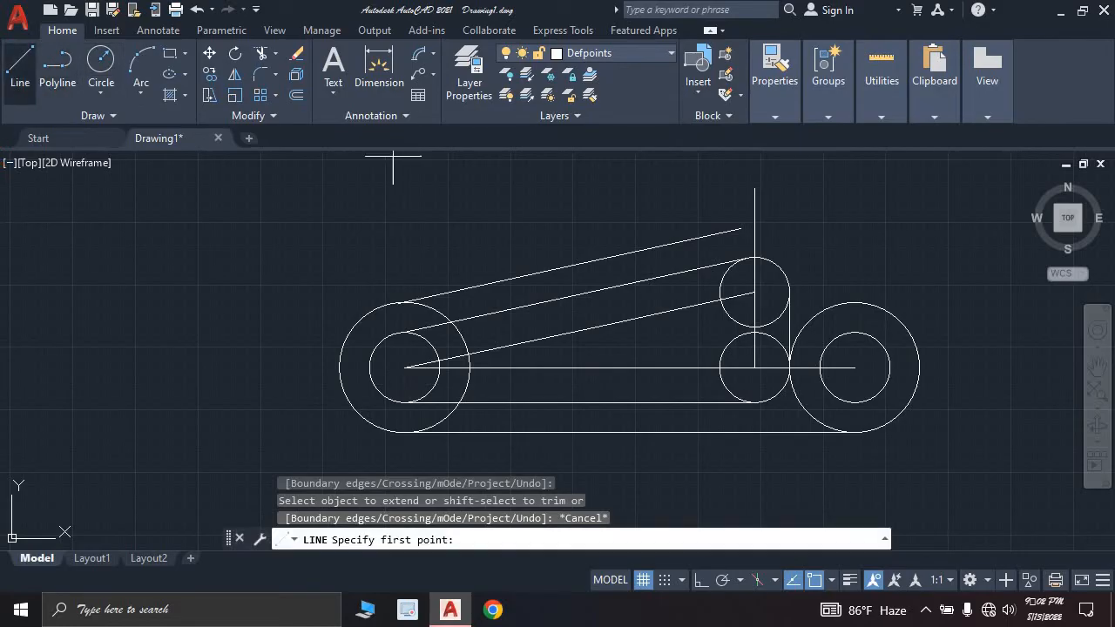
{"action": "left_click", "coordinate": [854, 367]}
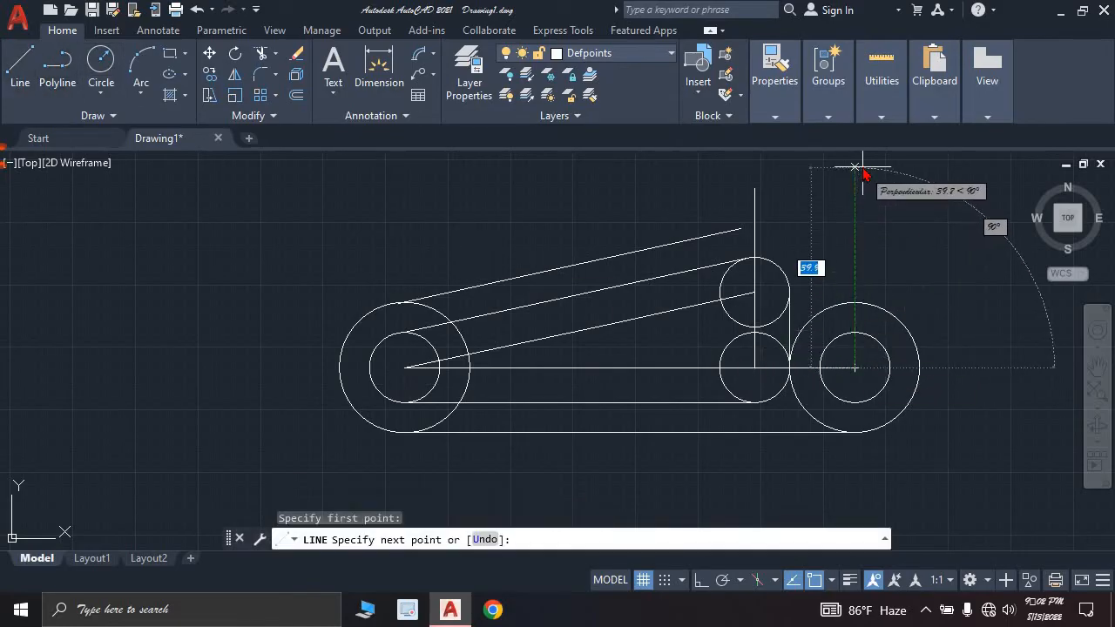
{"action": "key", "text": "BackSpace"}
{"action": "key", "text": "Return"}
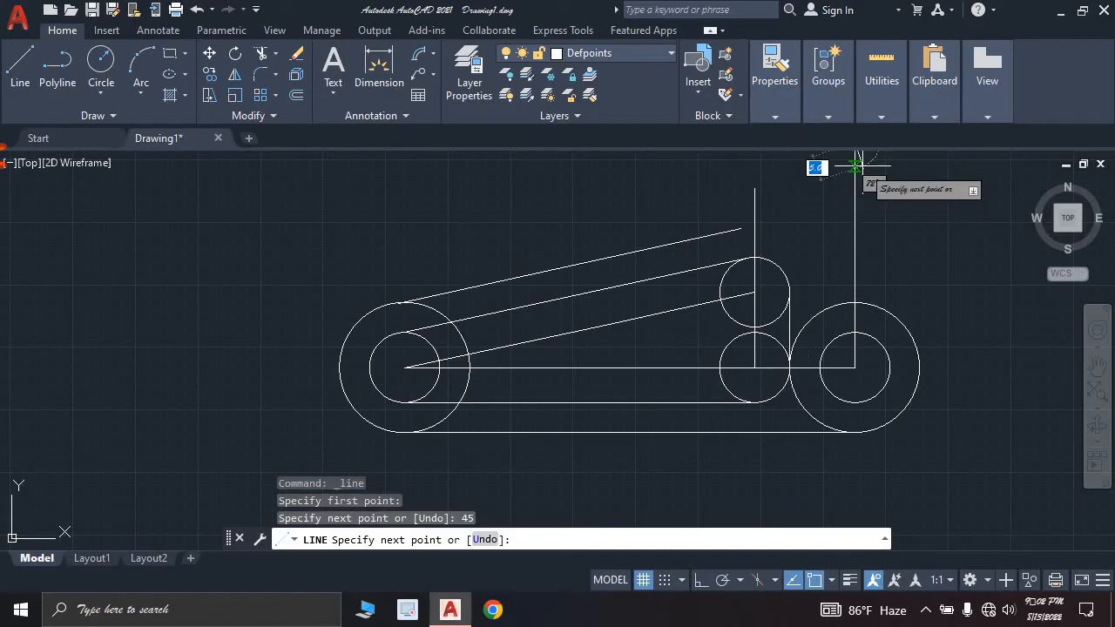
{"action": "scroll", "coordinate": [861, 169], "scroll_direction": "down", "scroll_amount": 2}
{"action": "middle_click_drag", "start_coordinate": [862, 169], "coordinate": [806, 273]}
{"action": "key", "text": "Escape"}
{"action": "scroll", "coordinate": [816, 258], "scroll_direction": "up", "scroll_amount": 4}
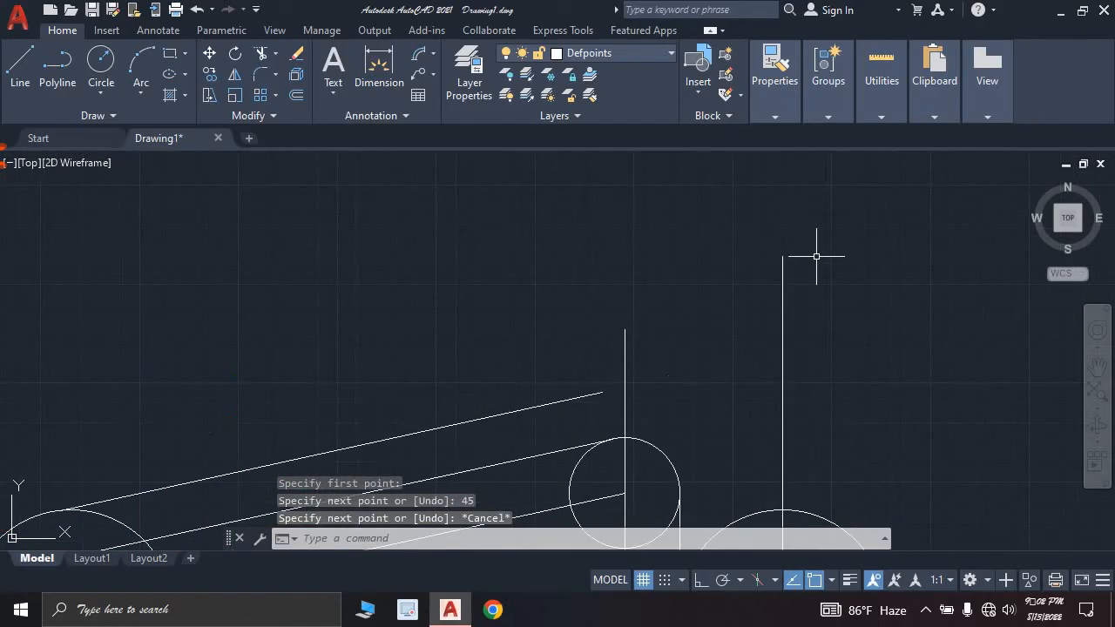
{"action": "scroll", "coordinate": [816, 256], "scroll_direction": "down", "scroll_amount": 4}
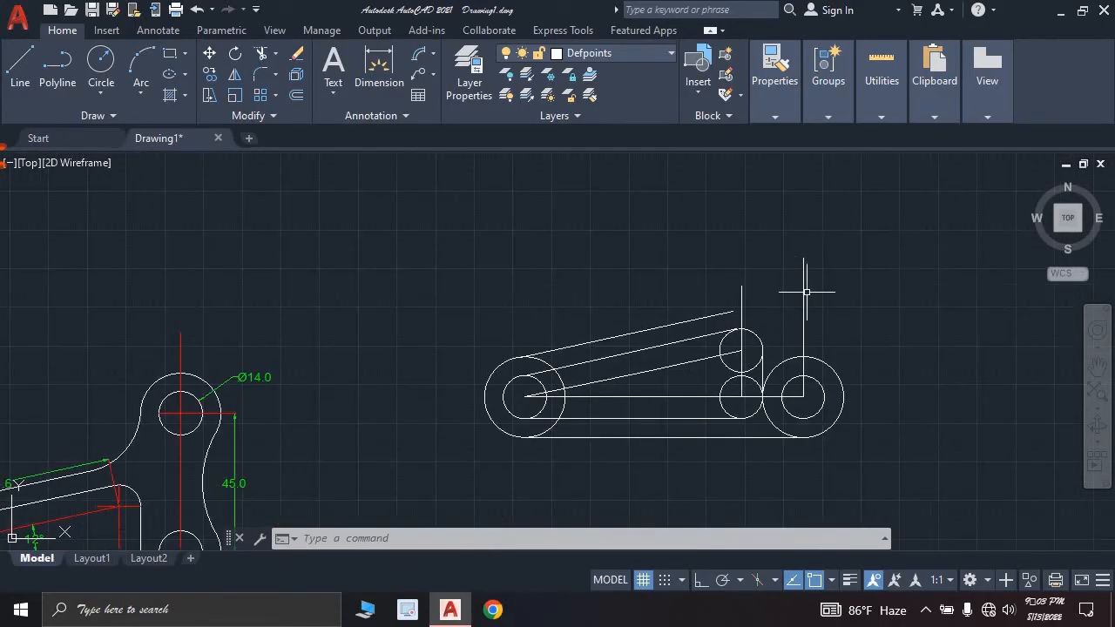
{"action": "middle_click_drag", "start_coordinate": [807, 293], "coordinate": [708, 275]}
{"action": "scroll", "coordinate": [714, 368], "scroll_direction": "up", "scroll_amount": 2}
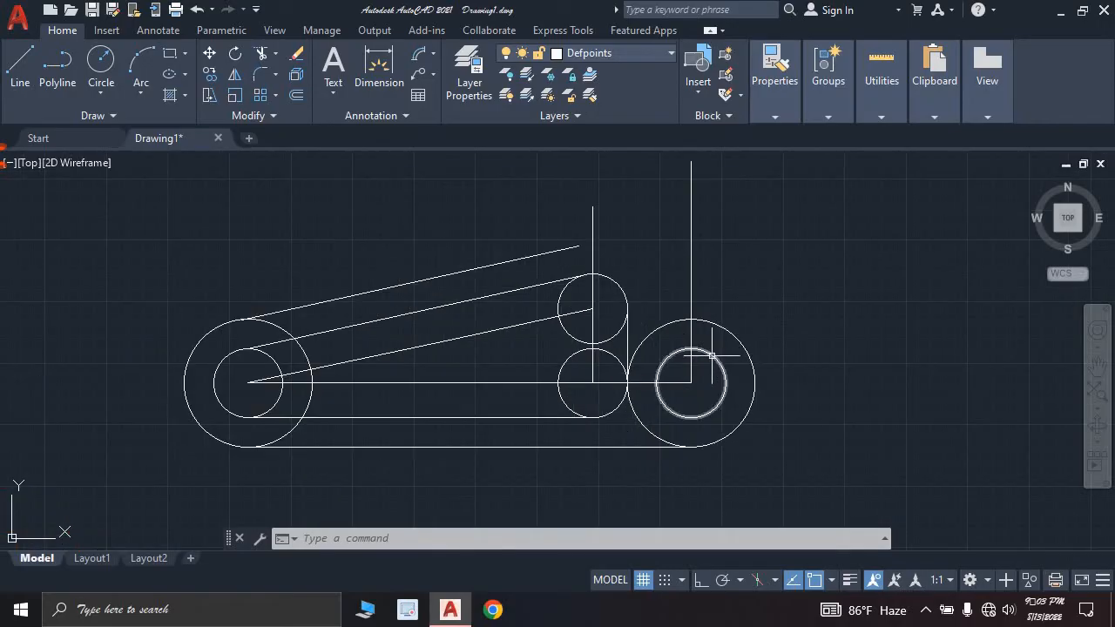
Copy the two concentric circles from their center to the upper end of the 45-long vertical line.
{"action": "left_click", "coordinate": [713, 354]}
{"action": "left_click", "coordinate": [714, 325]}
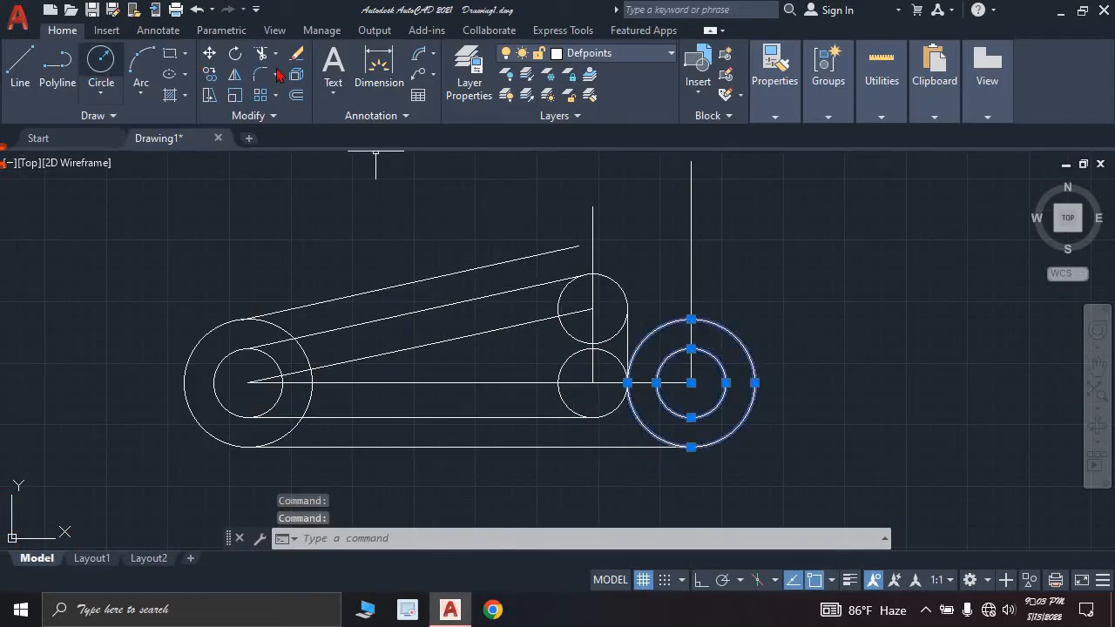
{"action": "left_click", "coordinate": [209, 74]}
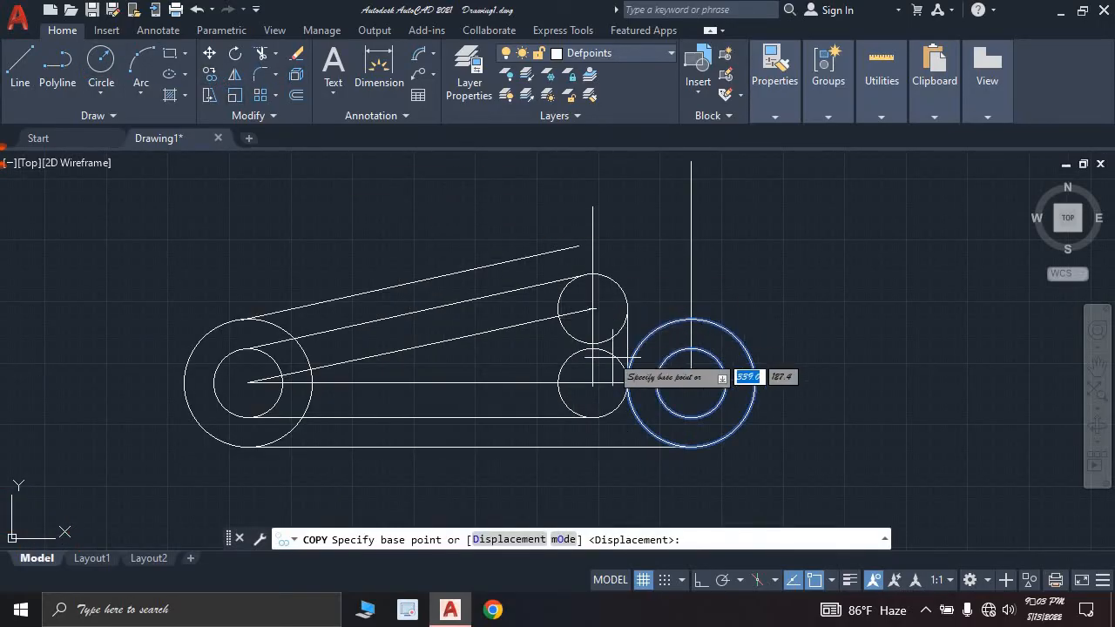
{"action": "left_click", "coordinate": [691, 382]}
{"action": "middle_click_drag", "start_coordinate": [689, 217], "coordinate": [623, 412]}
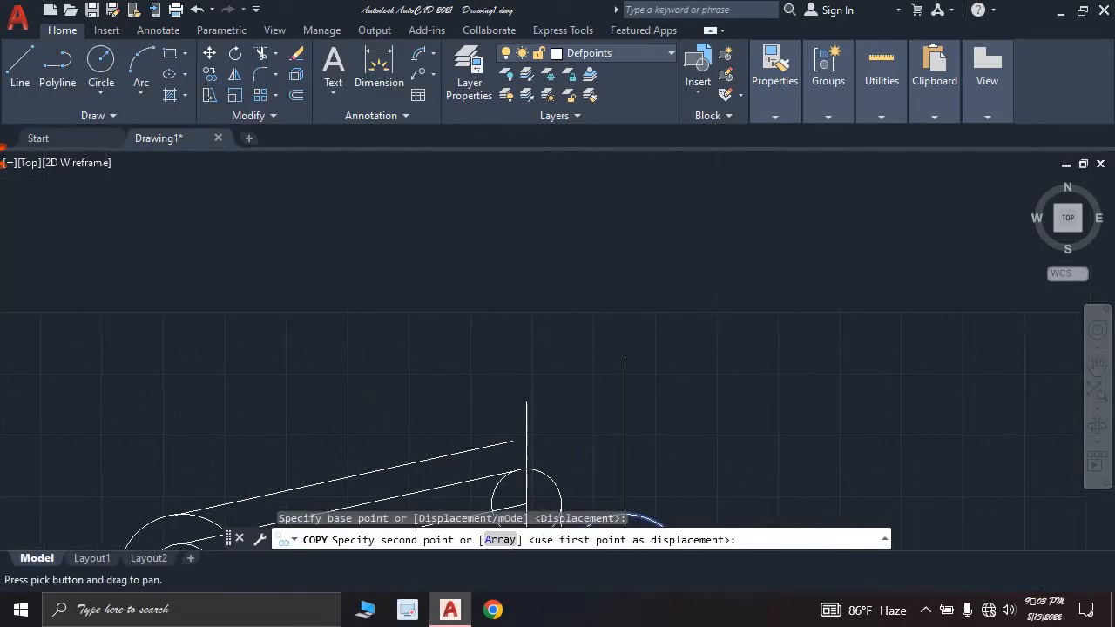
{"action": "scroll", "coordinate": [626, 357], "scroll_direction": "up", "scroll_amount": 8}
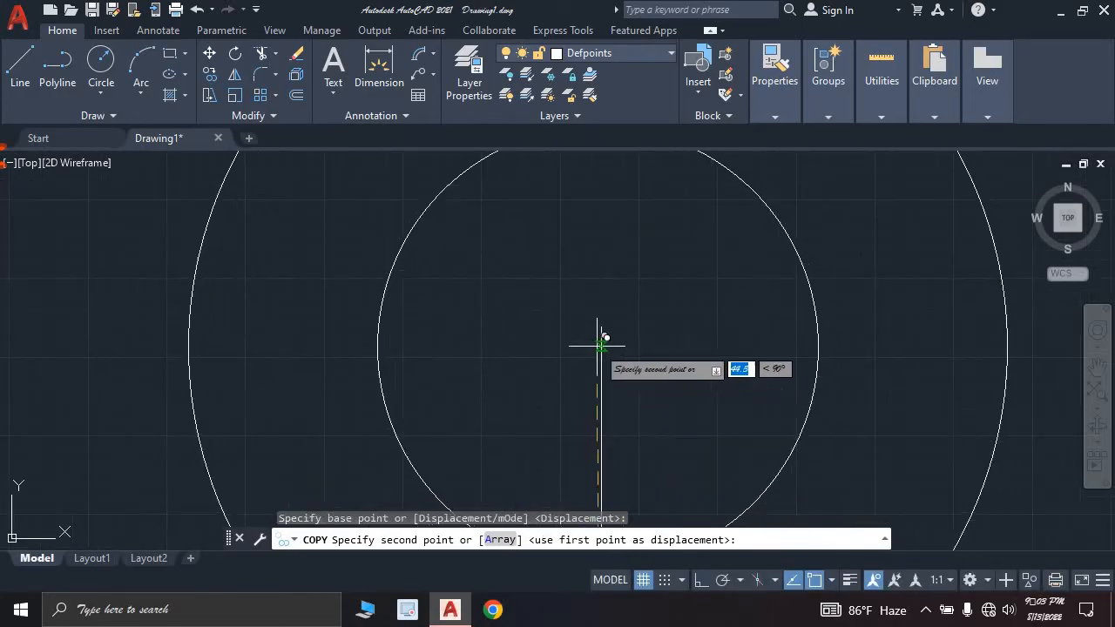
{"action": "left_click", "coordinate": [600, 326]}
{"action": "scroll", "coordinate": [600, 326], "scroll_direction": "down", "scroll_amount": 8}
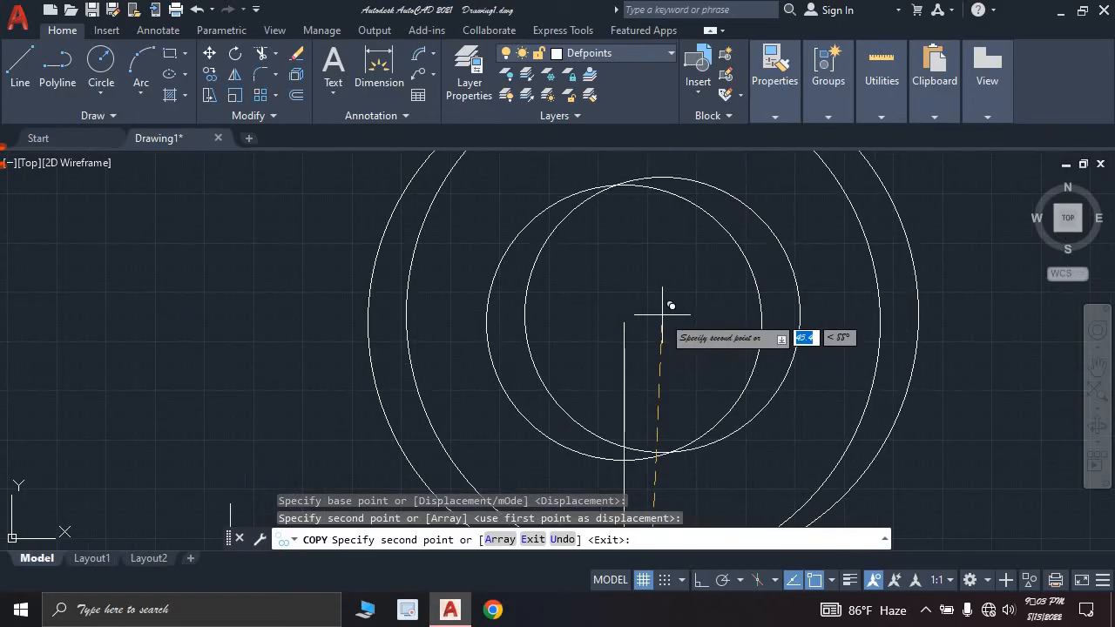
{"action": "key", "text": "Escape"}
{"action": "middle_click_drag", "start_coordinate": [667, 372], "coordinate": [643, 309]}
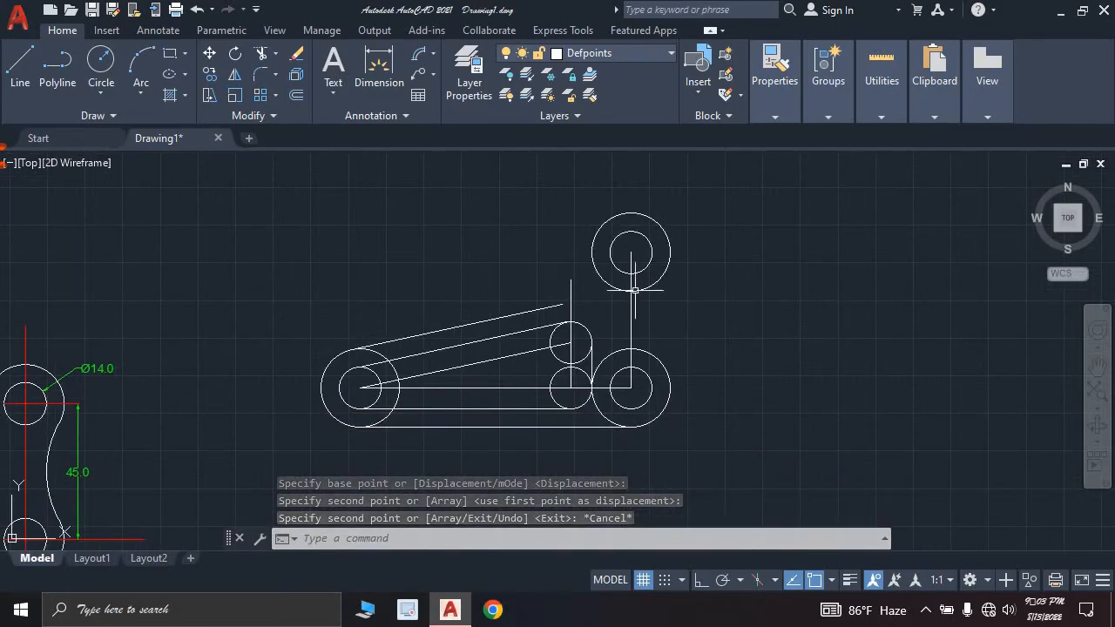
Fillet the outer inclined offset line to the outer circle of the upper concentric pair with radius 32.
{"action": "scroll", "coordinate": [510, 311], "scroll_direction": "down", "scroll_amount": 2}
{"action": "scroll", "coordinate": [572, 317], "scroll_direction": "up", "scroll_amount": 5}
{"action": "scroll", "coordinate": [566, 324], "scroll_direction": "down", "scroll_amount": 3}
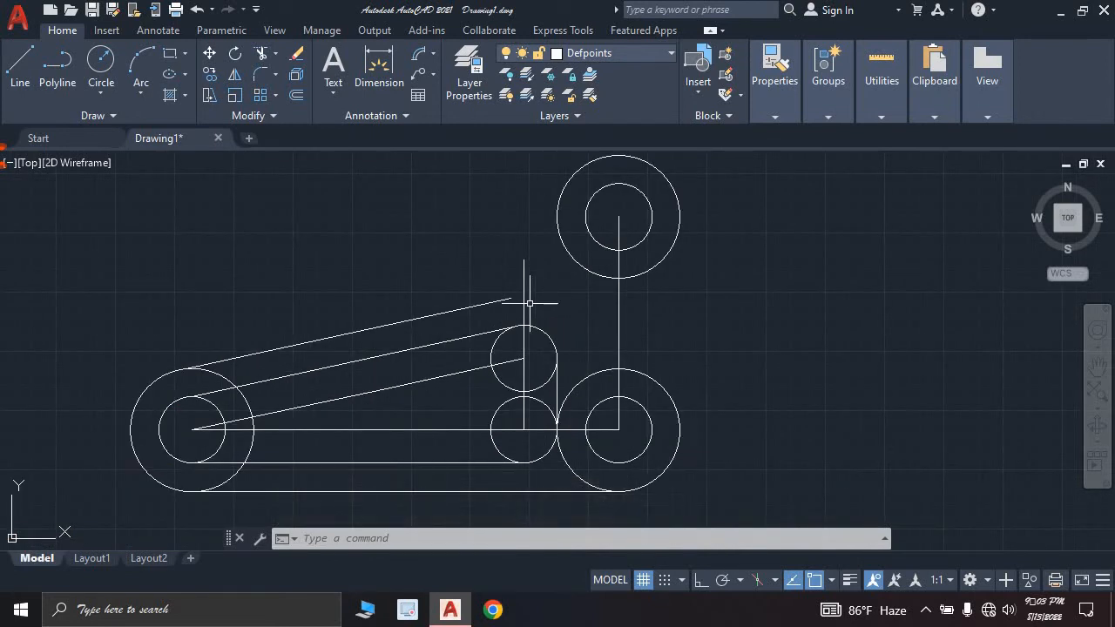
{"action": "mouse_move", "coordinate": [525, 300]}
{"action": "left_click", "coordinate": [262, 85]}
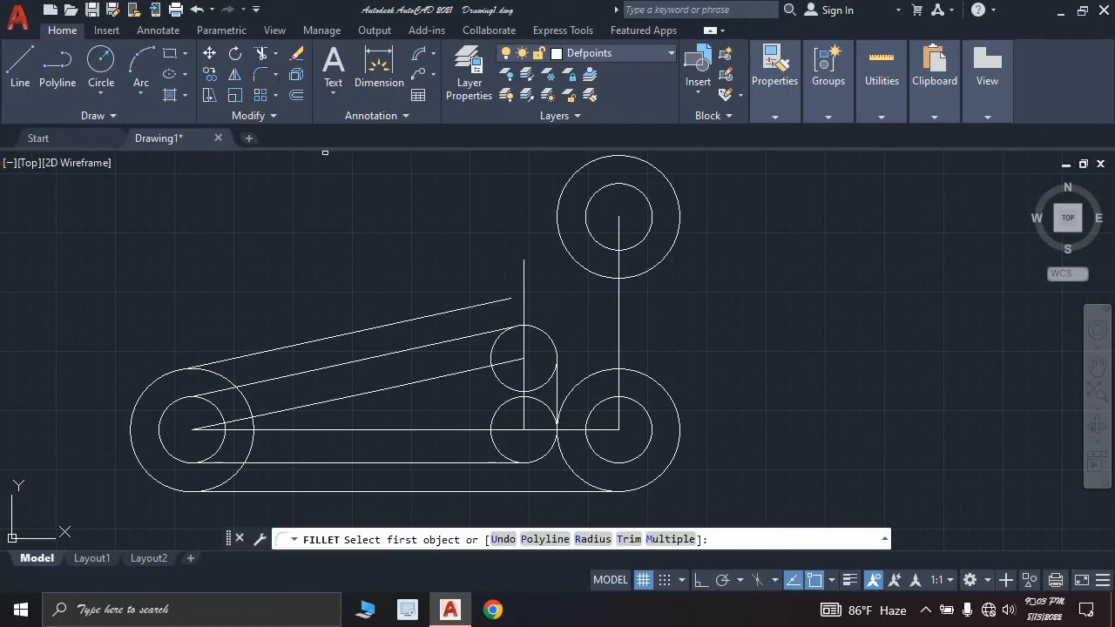
{"action": "left_click", "coordinate": [495, 301]}
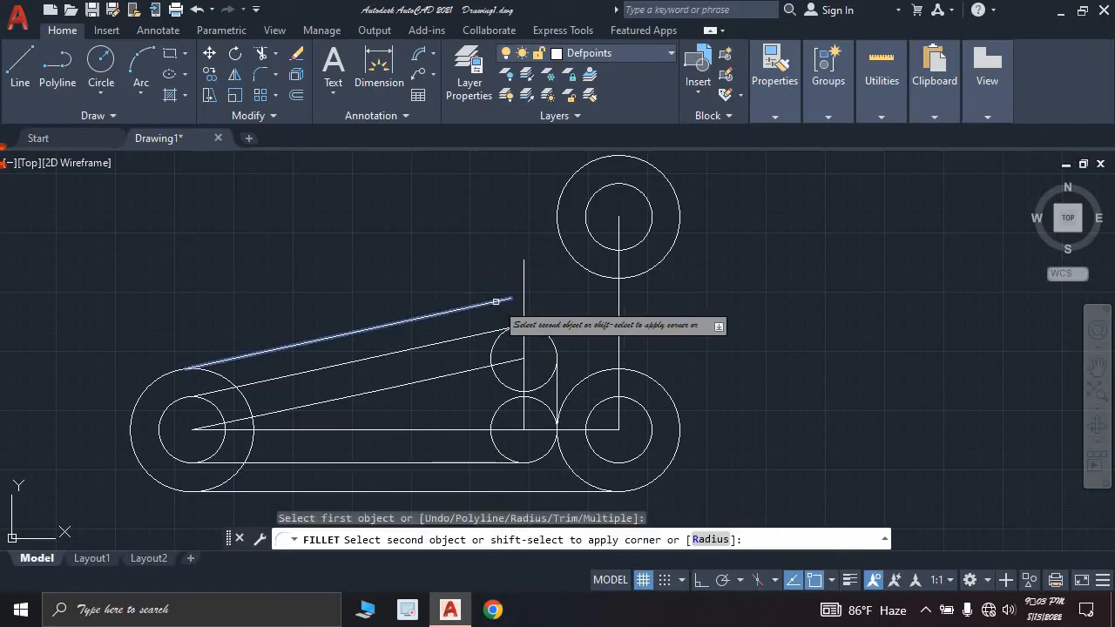
{"action": "left_click", "coordinate": [557, 228]}
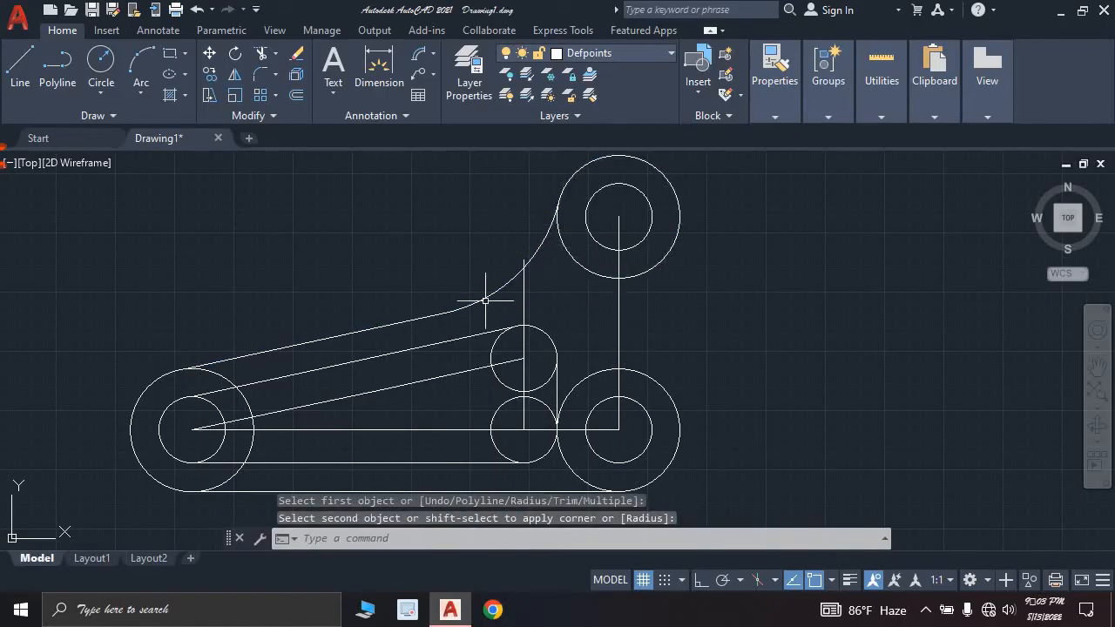
{"action": "left_click", "coordinate": [262, 78]}
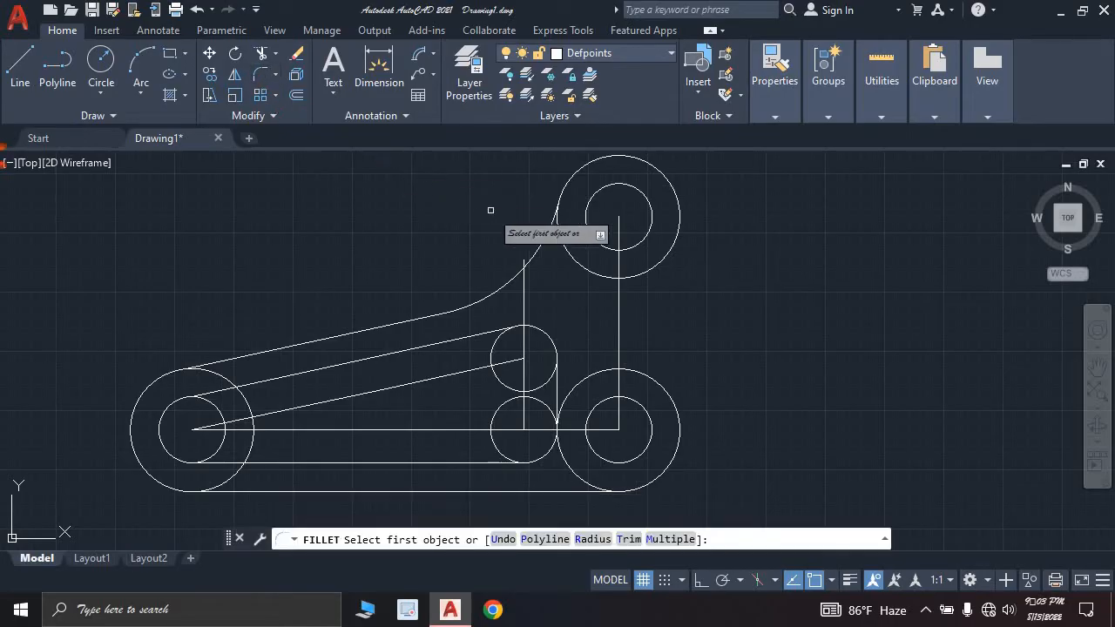
{"action": "left_click", "coordinate": [663, 259]}
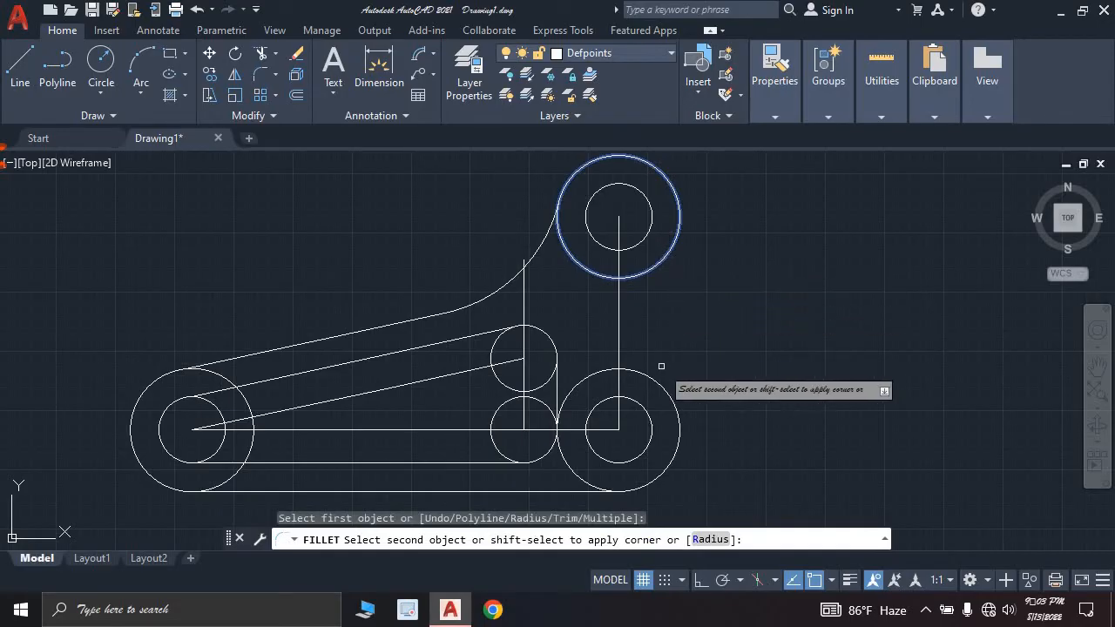
{"action": "key", "text": "Escape"}
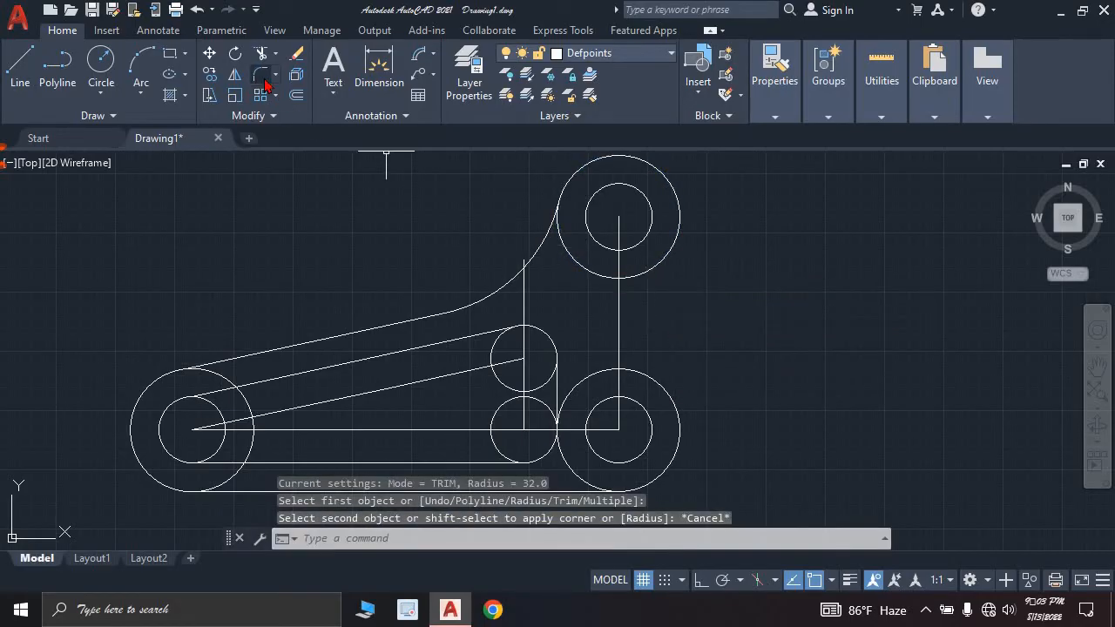
Fillet the right sides of the upper and lower outer circles together with radius 32.
{"action": "left_click", "coordinate": [262, 79]}
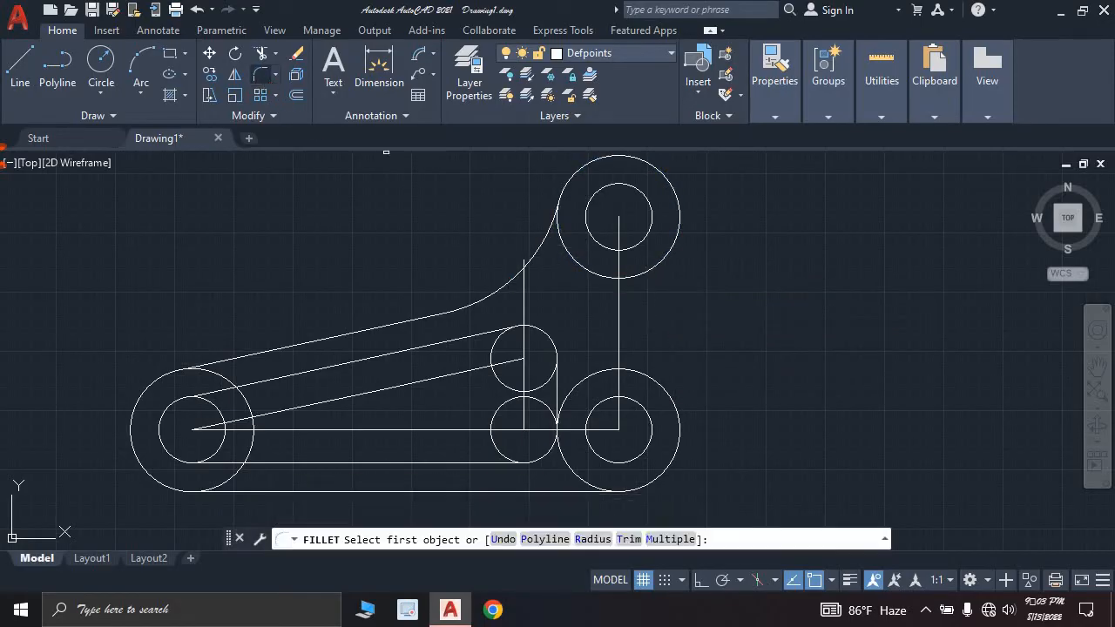
{"action": "left_click", "coordinate": [608, 539]}
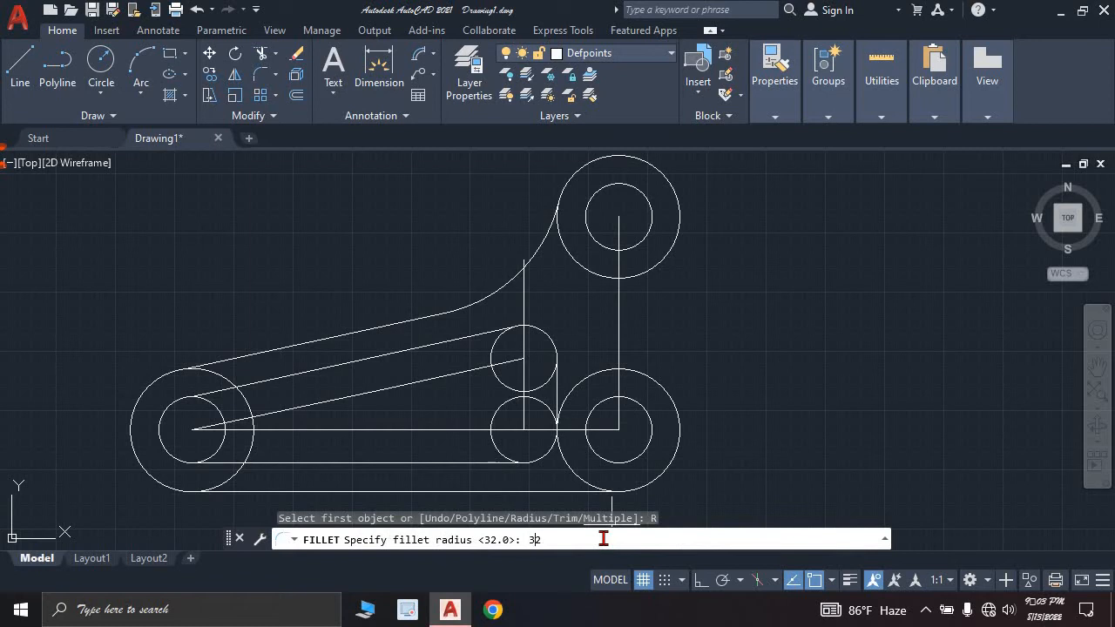
{"action": "key", "text": "Return"}
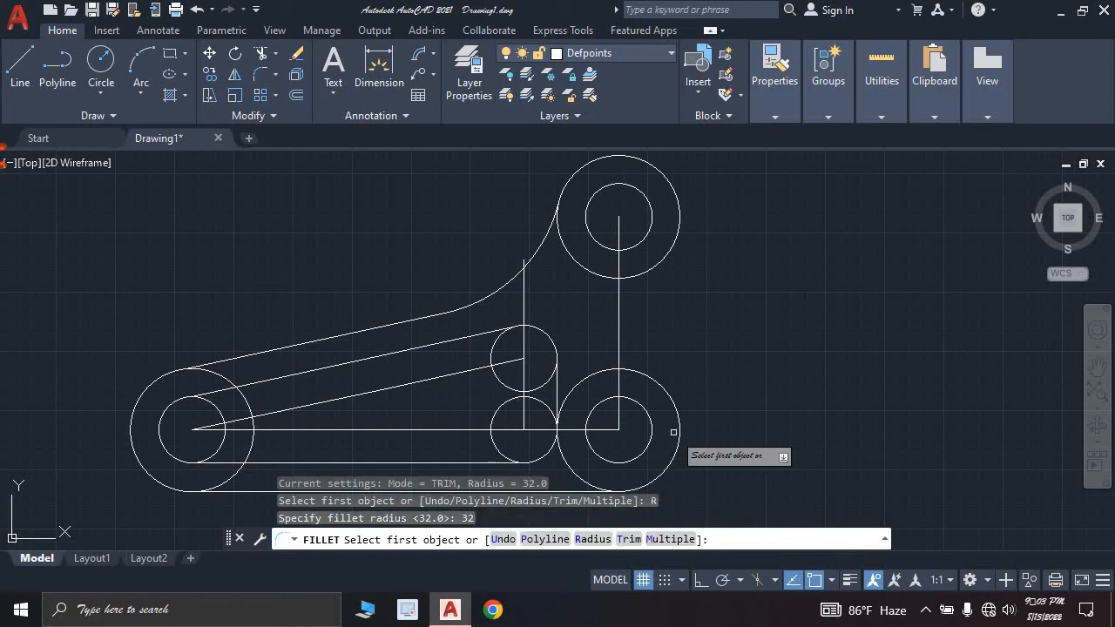
{"action": "left_click", "coordinate": [651, 270]}
{"action": "left_click", "coordinate": [656, 382]}
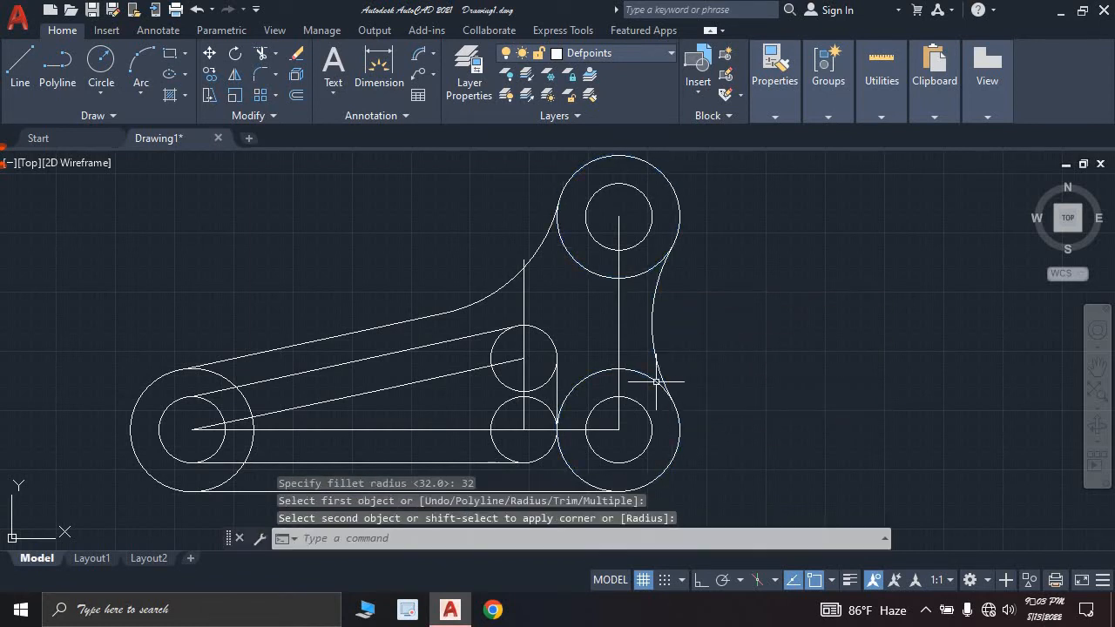
{"action": "scroll", "coordinate": [711, 416], "scroll_direction": "down", "scroll_amount": 2}
{"action": "scroll", "coordinate": [711, 417], "scroll_direction": "up", "scroll_amount": 2}
{"action": "scroll", "coordinate": [710, 416], "scroll_direction": "down", "scroll_amount": 2}
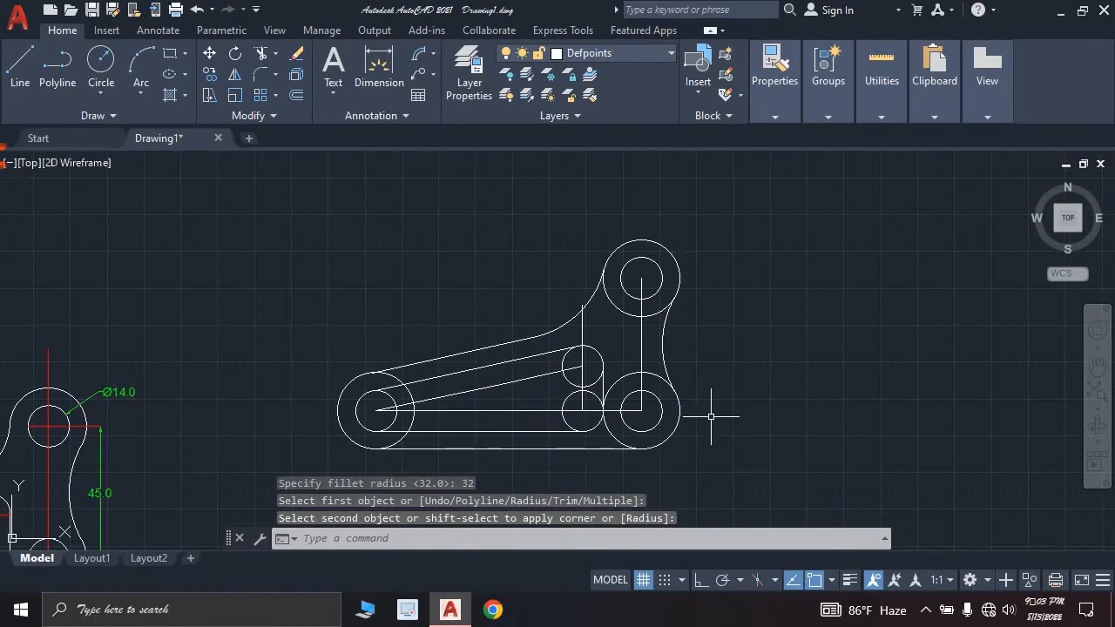
{"action": "key", "text": "Escape"}
{"action": "key", "text": "Escape"}
{"action": "key", "text": "Escape"}
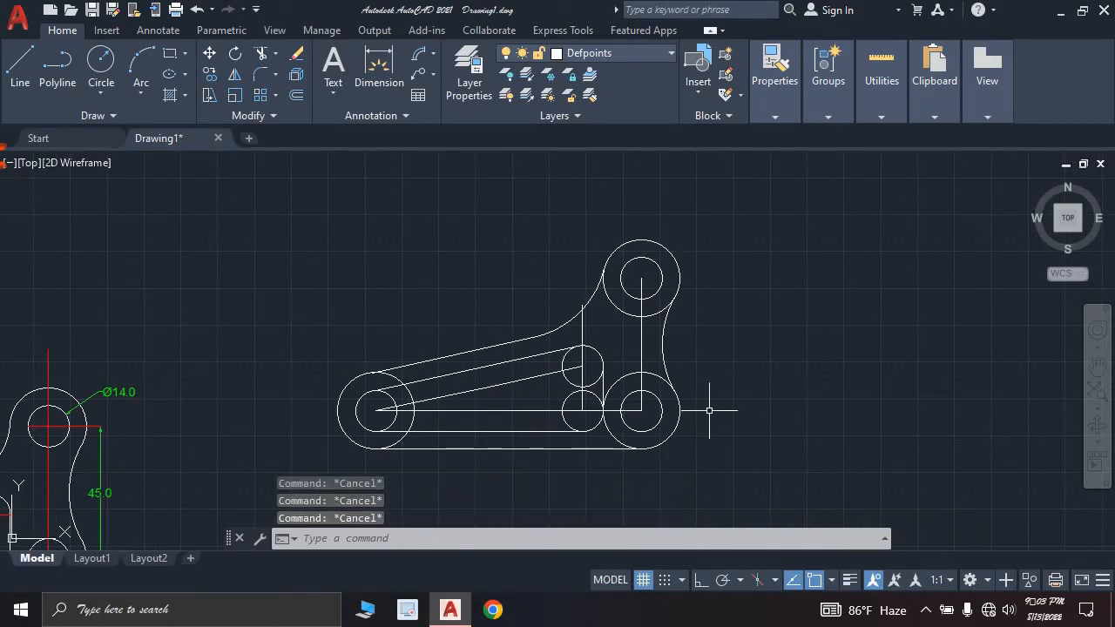
Erase the horizontal, vertical and inclined construction centerlines that run between the circle centers.
{"action": "scroll", "coordinate": [615, 373], "scroll_direction": "up", "scroll_amount": 2}
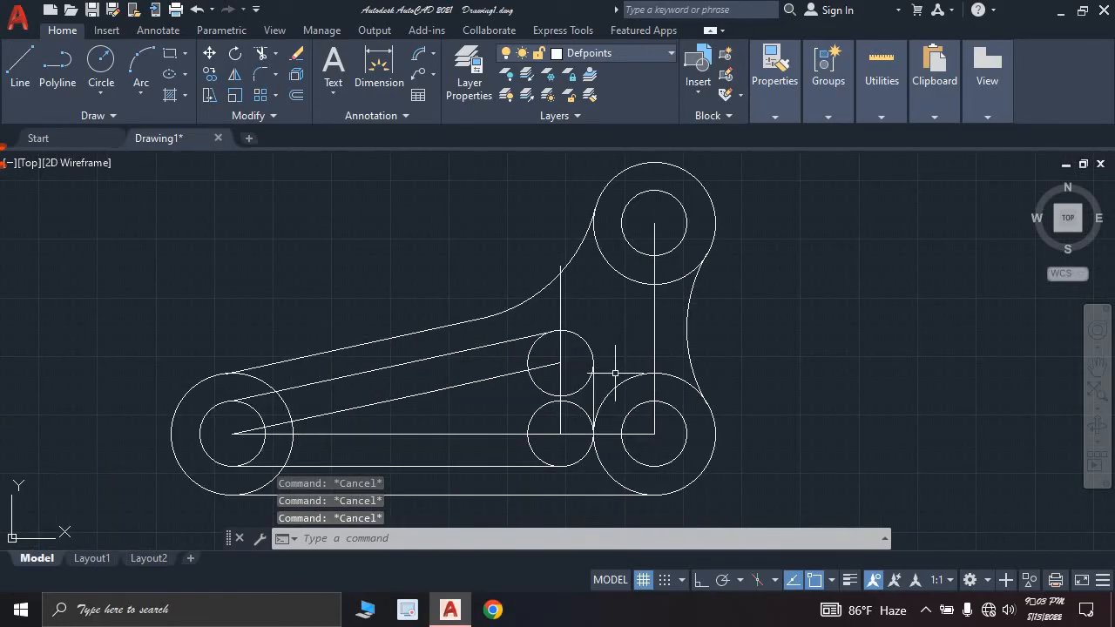
{"action": "left_click", "coordinate": [654, 348]}
{"action": "left_click", "coordinate": [503, 433]}
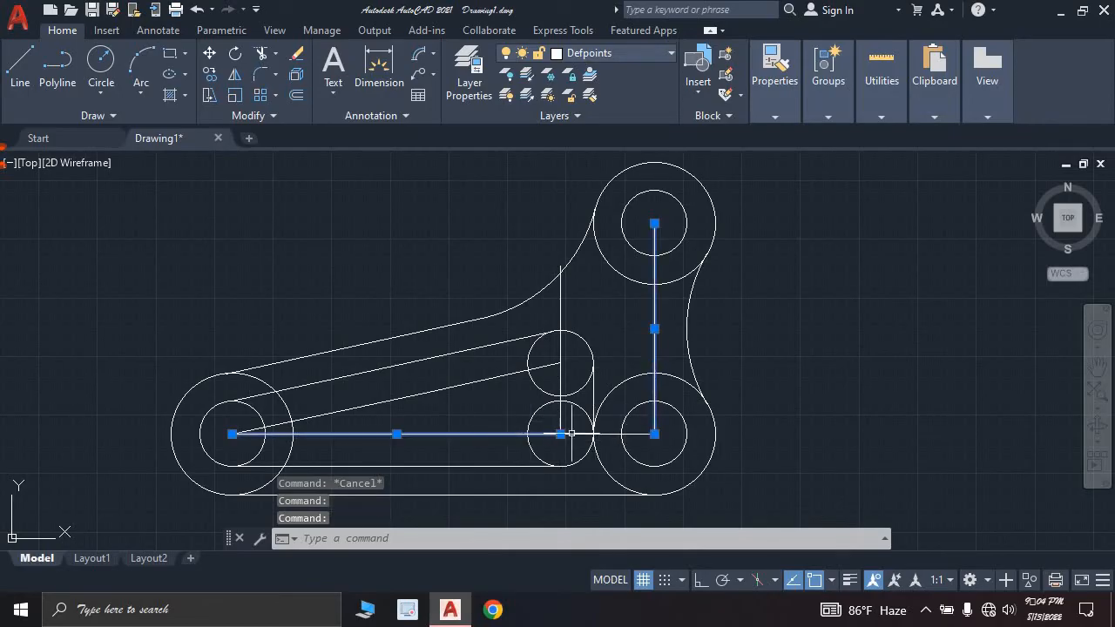
{"action": "left_click", "coordinate": [561, 375]}
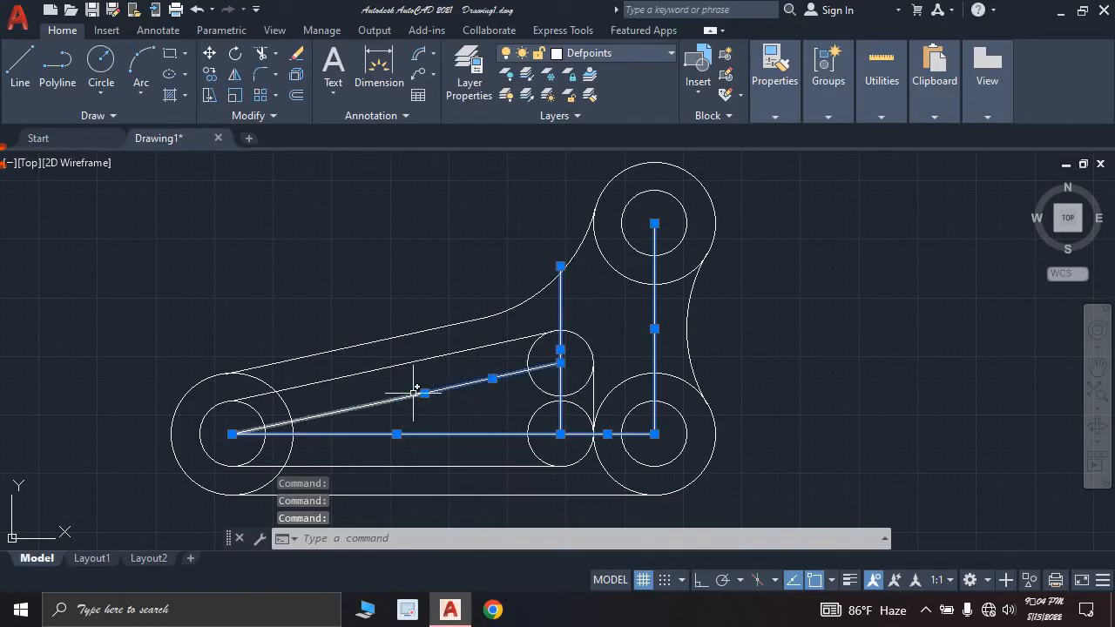
{"action": "left_click", "coordinate": [375, 400]}
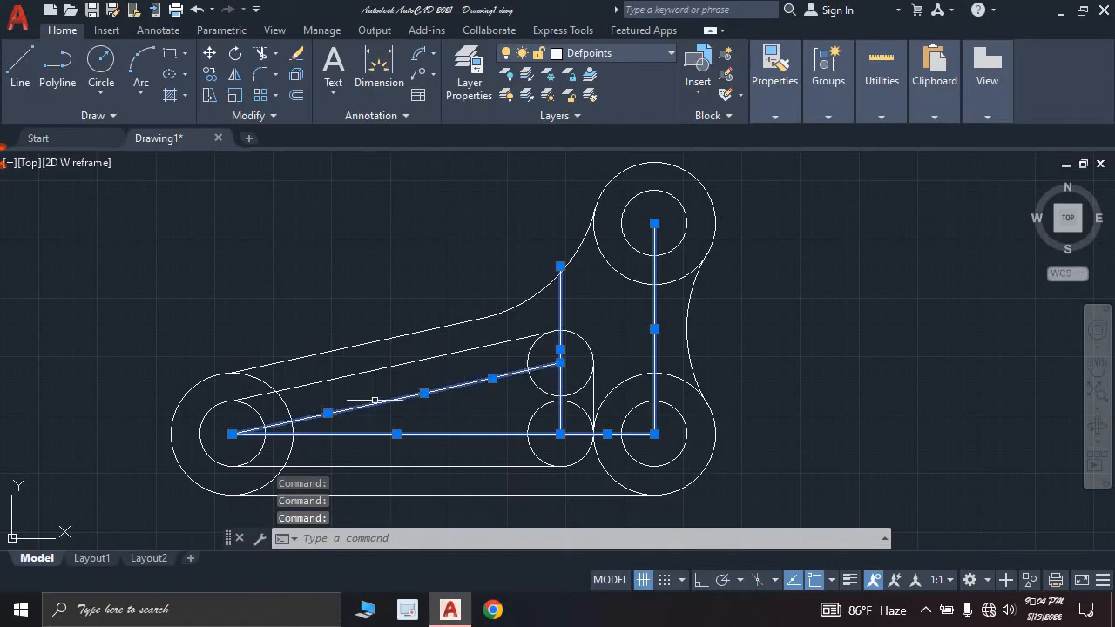
{"action": "left_click", "coordinate": [295, 60]}
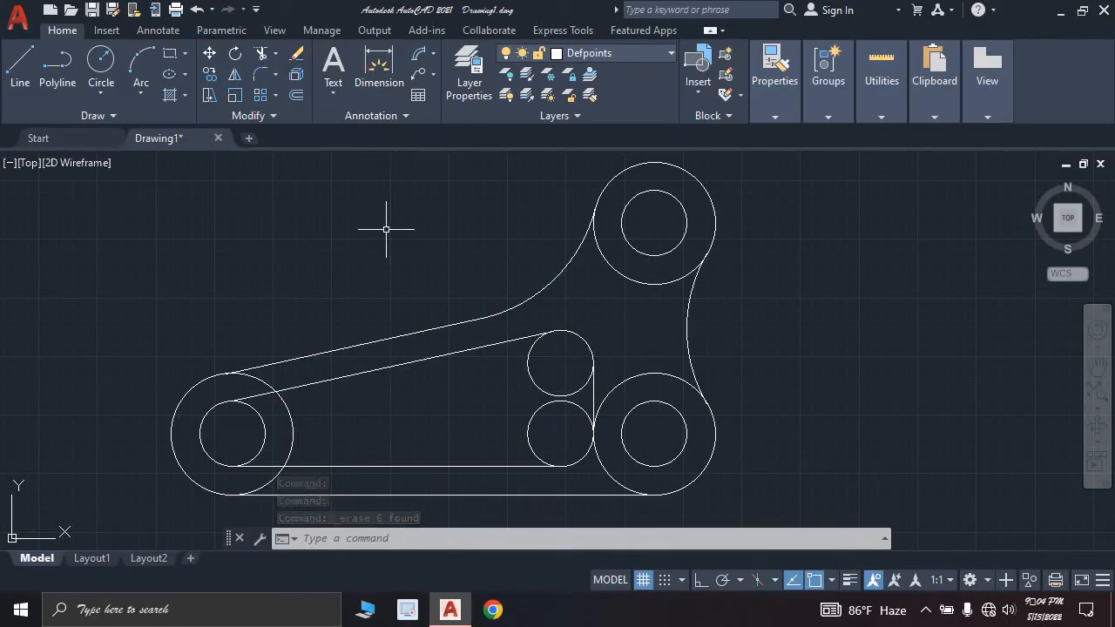
Trim the arcs of the two concentric circles at the bracket's left end that lie inside the outline and slot.
{"action": "type", "text": "tr"}
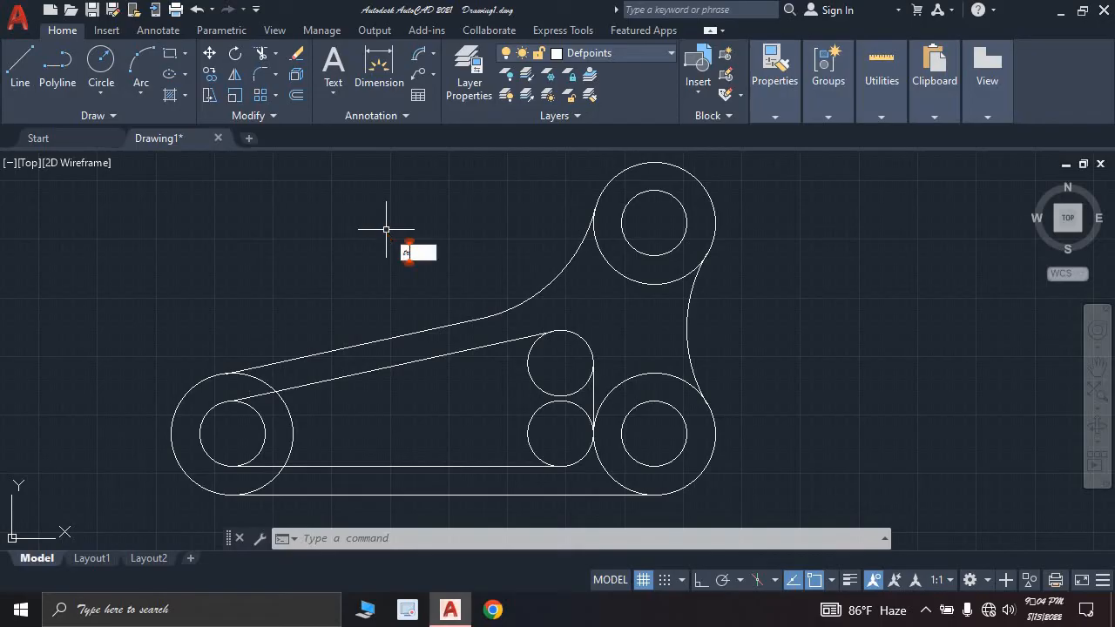
{"action": "key", "text": "Return"}
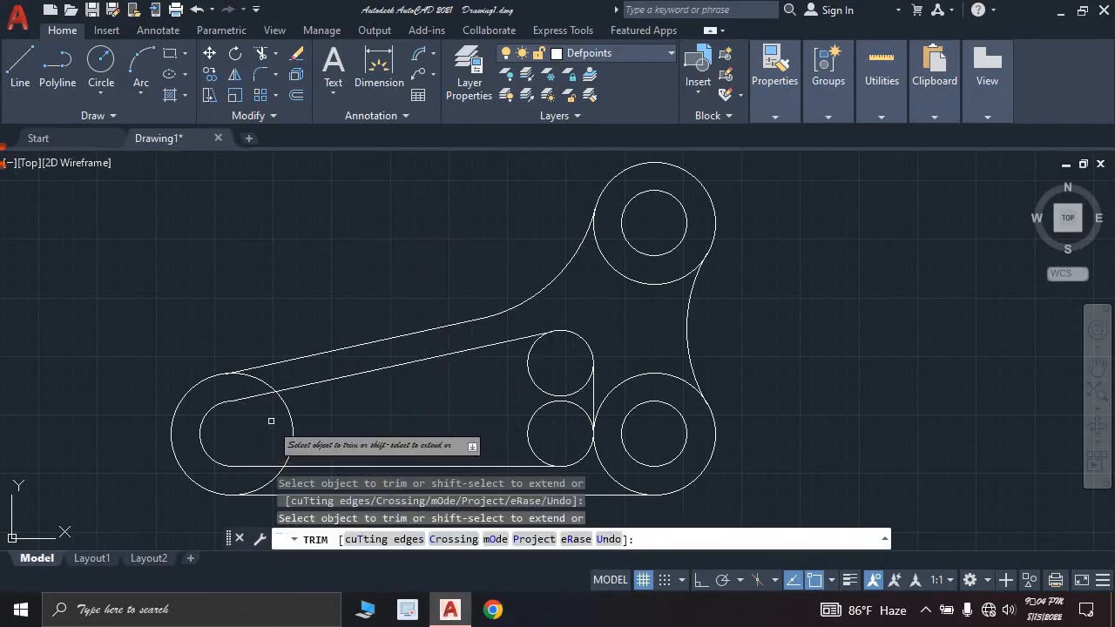
{"action": "left_click", "coordinate": [293, 417]}
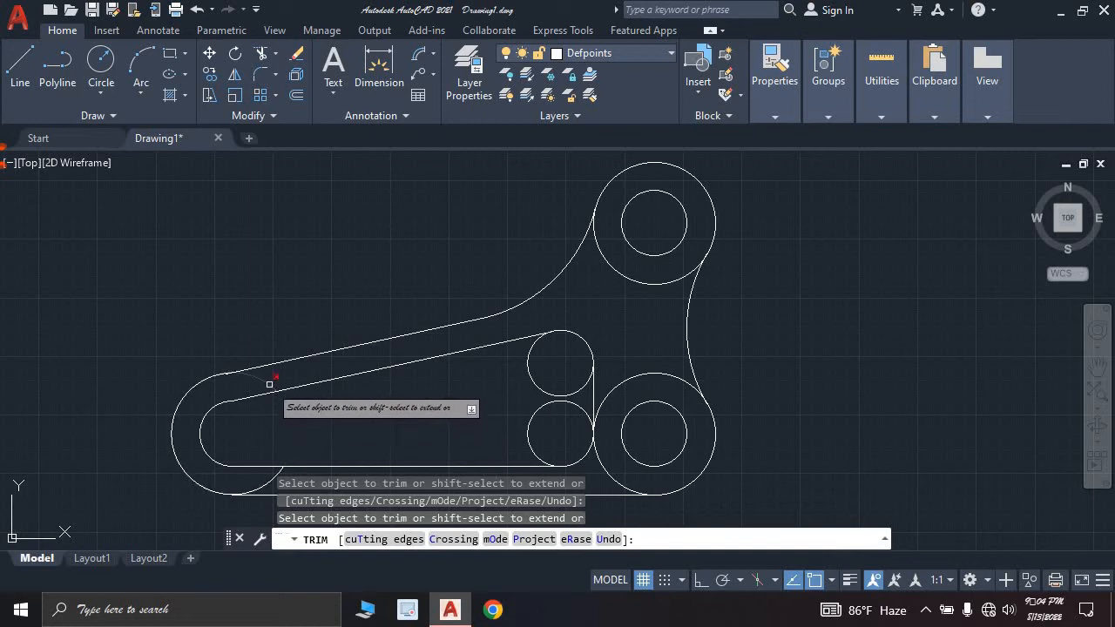
{"action": "left_click", "coordinate": [269, 381]}
{"action": "left_click", "coordinate": [269, 480]}
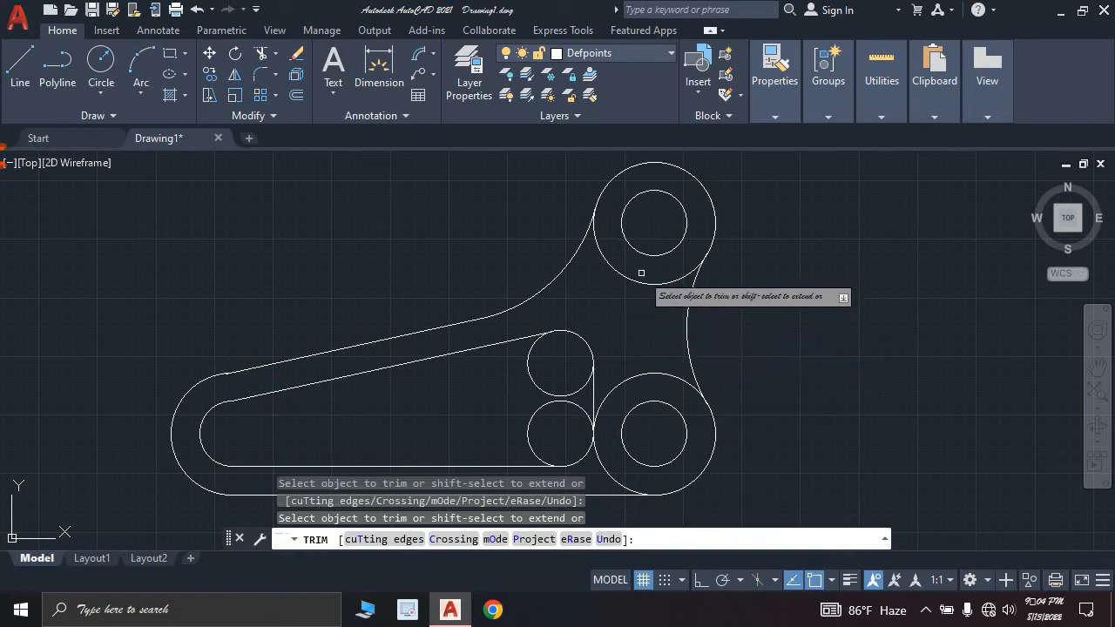
Trim the inner arcs of the two right-hand outer circles and the surplus arcs of the two slot-corner circles.
{"action": "left_click", "coordinate": [634, 373]}
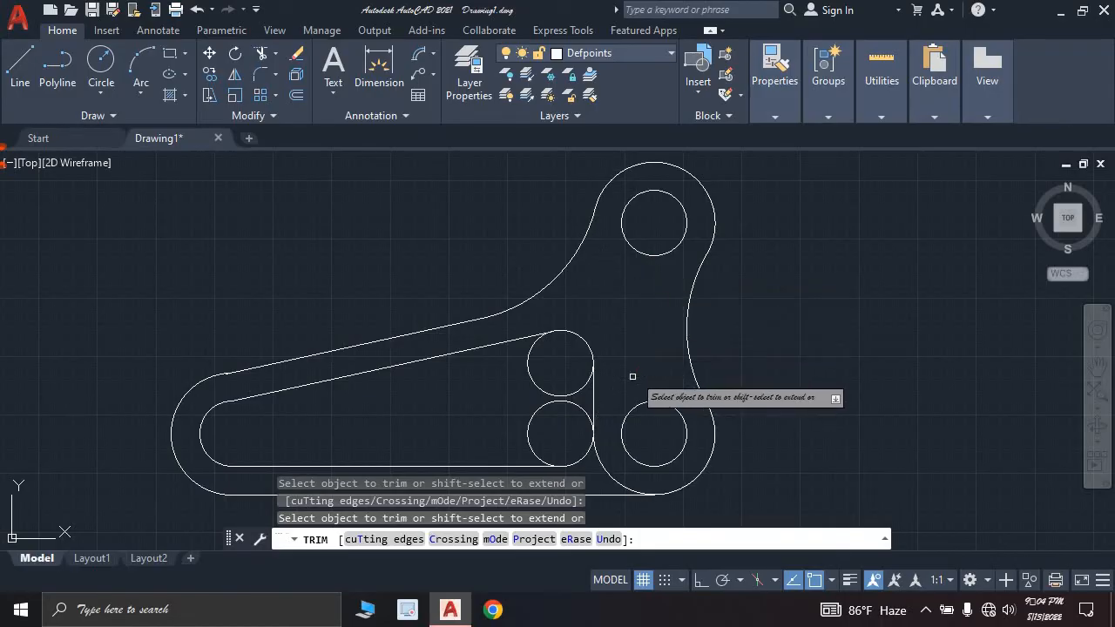
{"action": "left_click", "coordinate": [608, 472]}
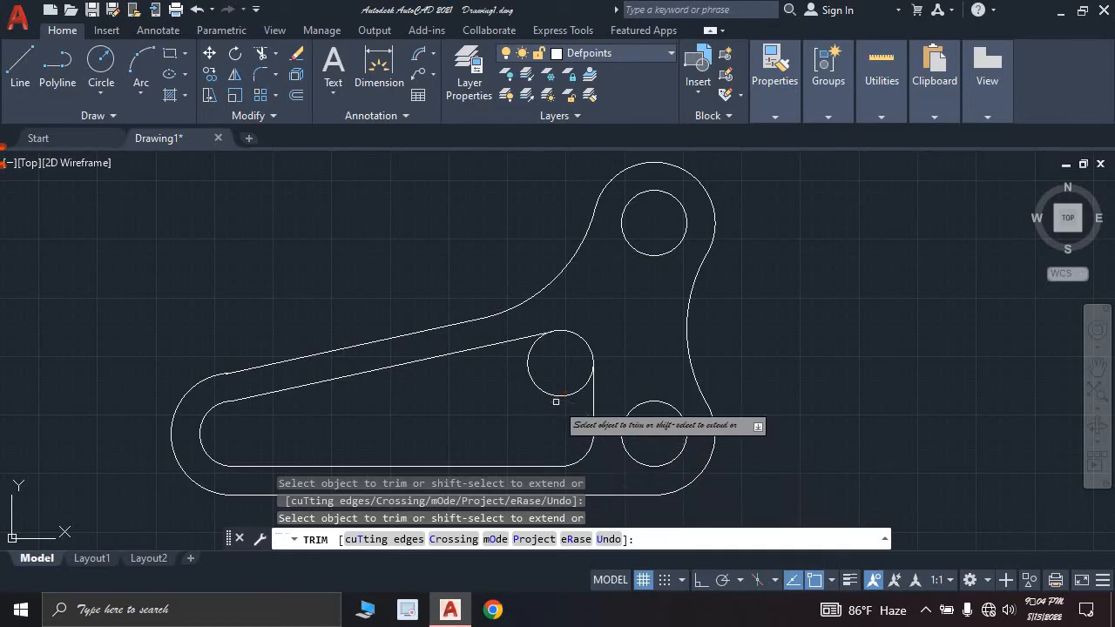
{"action": "scroll", "coordinate": [556, 401], "scroll_direction": "down", "scroll_amount": 5}
{"action": "scroll", "coordinate": [549, 402], "scroll_direction": "up", "scroll_amount": 5}
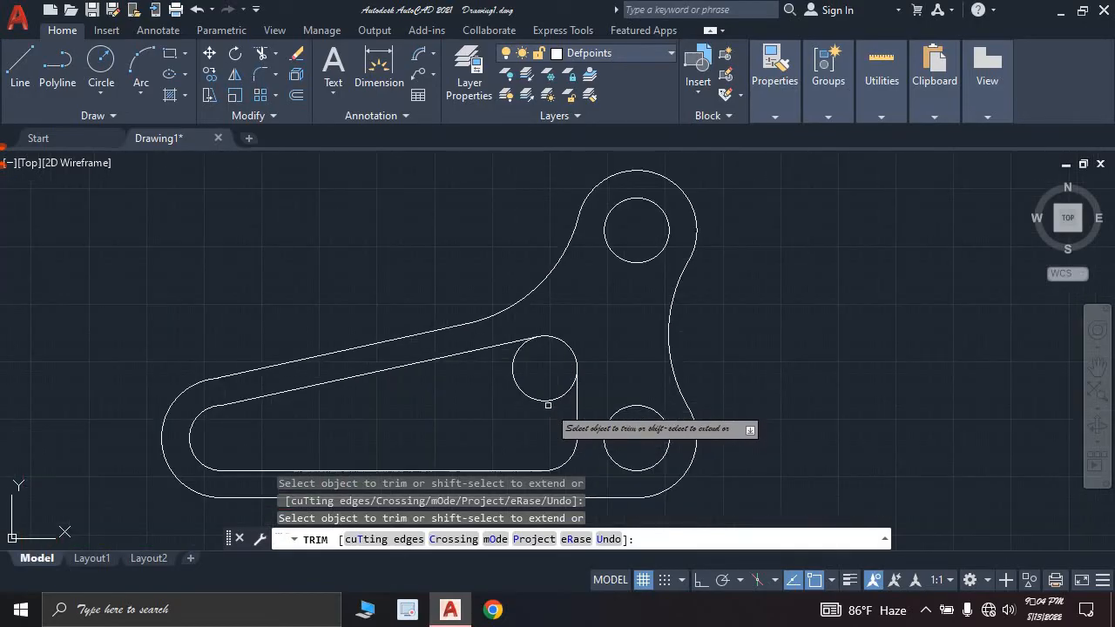
{"action": "scroll", "coordinate": [706, 379], "scroll_direction": "down", "scroll_amount": 5}
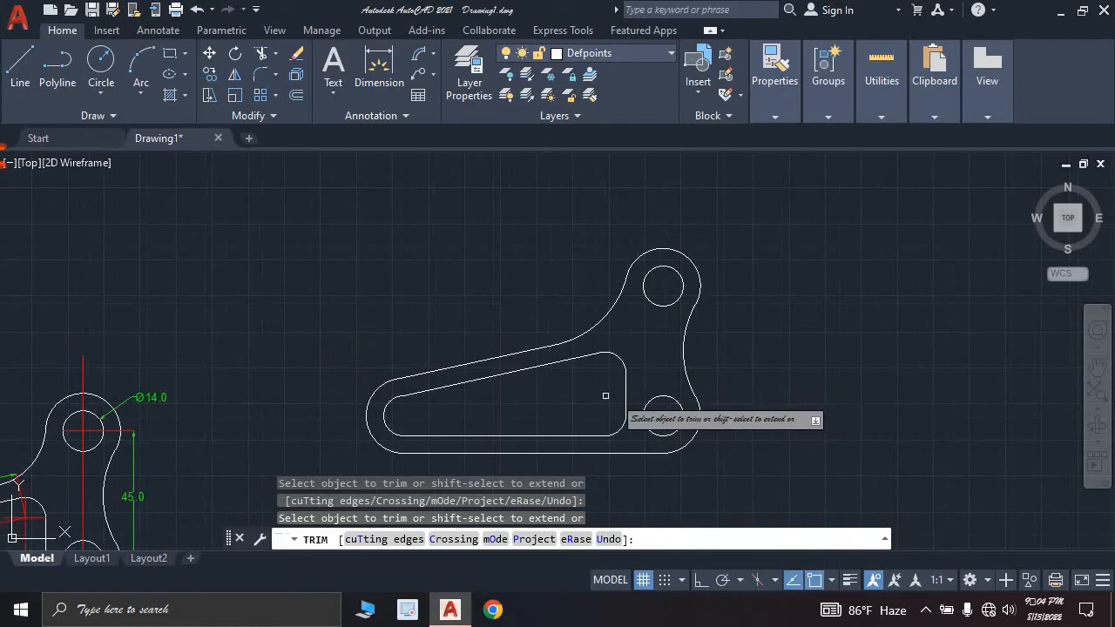
{"action": "scroll", "coordinate": [557, 368], "scroll_direction": "up", "scroll_amount": 4}
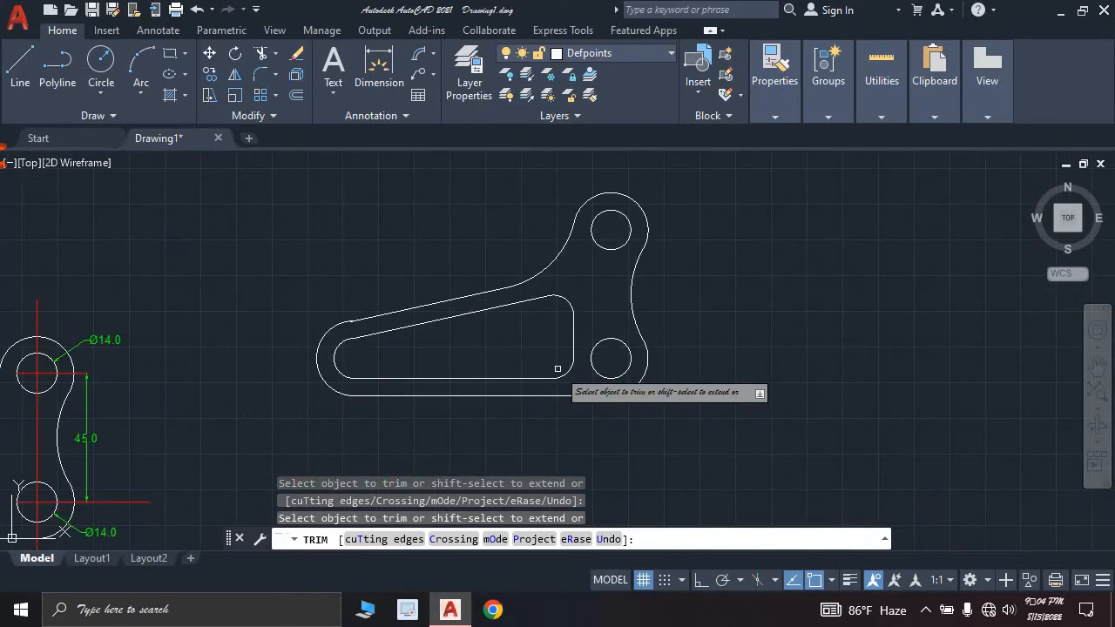
{"action": "key", "text": "Escape"}
{"action": "key", "text": "Escape"}
End the trimming and make Layer1 the current layer for the centerlines of the finished bracket outline.
{"action": "scroll", "coordinate": [598, 356], "scroll_direction": "up", "scroll_amount": 3}
{"action": "scroll", "coordinate": [597, 356], "scroll_direction": "down", "scroll_amount": 2}
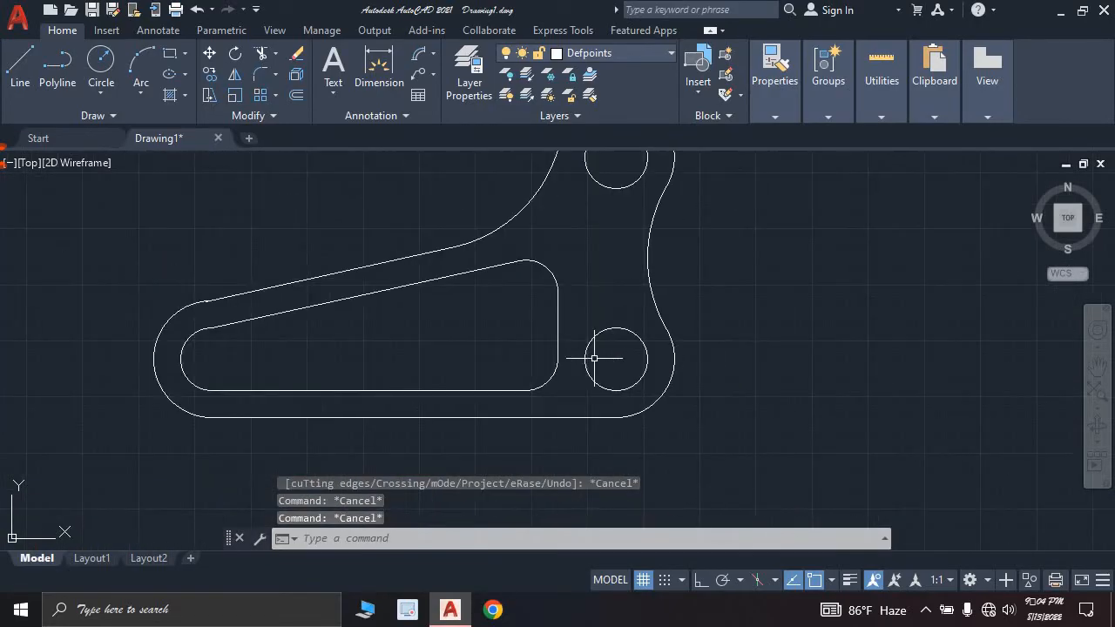
{"action": "middle_click_drag", "start_coordinate": [598, 356], "coordinate": [492, 340]}
{"action": "left_click", "coordinate": [609, 54]}
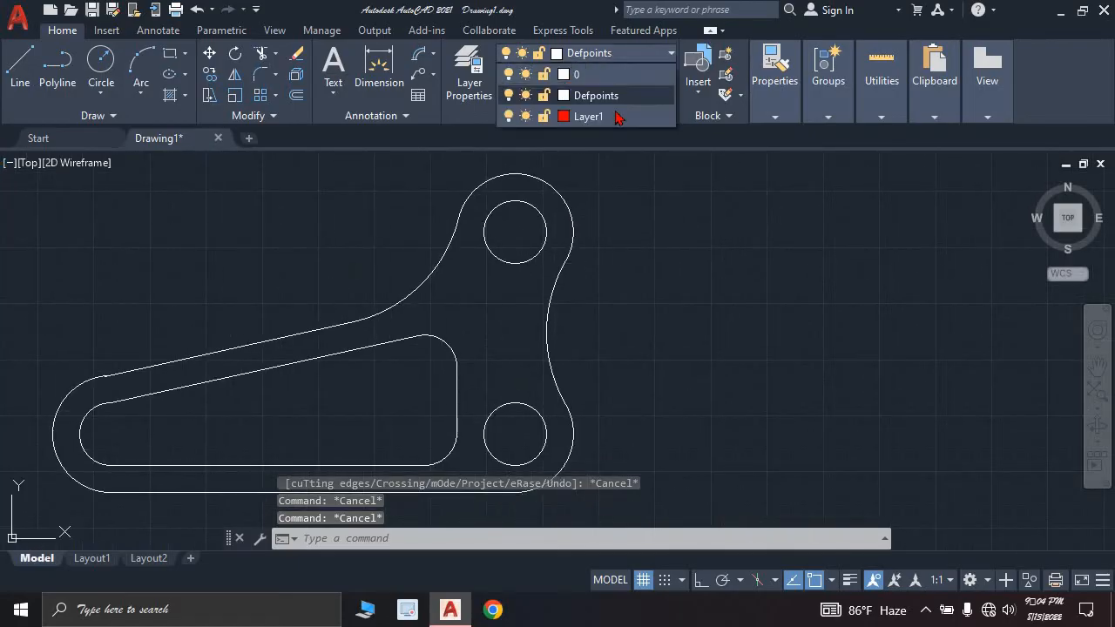
{"action": "left_click", "coordinate": [588, 116]}
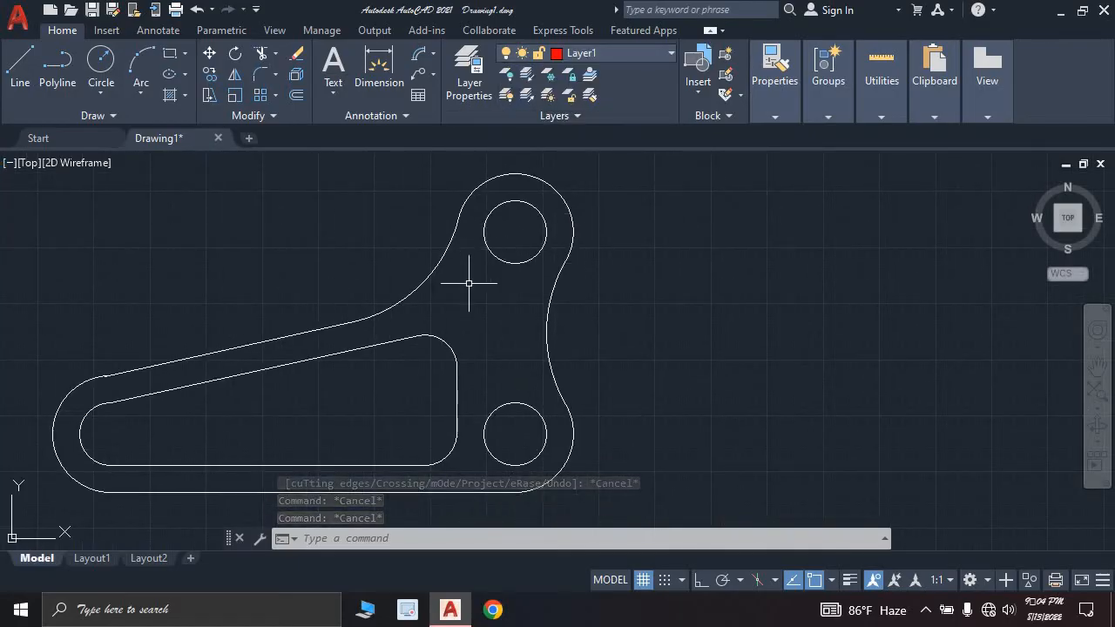
{"action": "scroll", "coordinate": [509, 326], "scroll_direction": "down", "scroll_amount": 2}
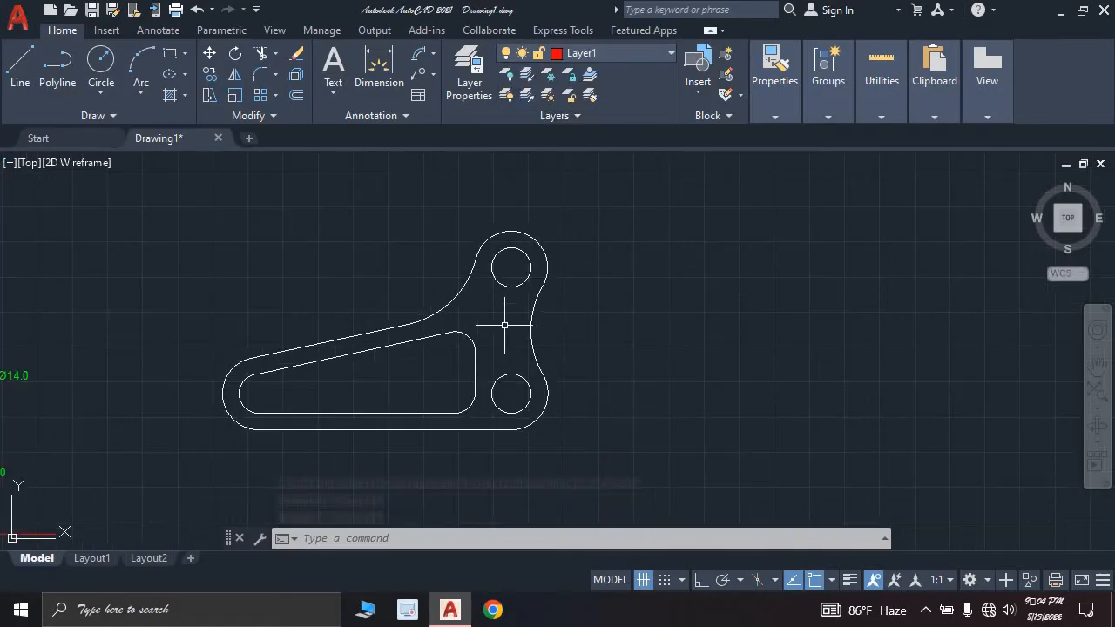
Load the CENTER linetype from acad.lin into the drawing through the Linetype Manager.
{"action": "left_click", "coordinate": [776, 119]}
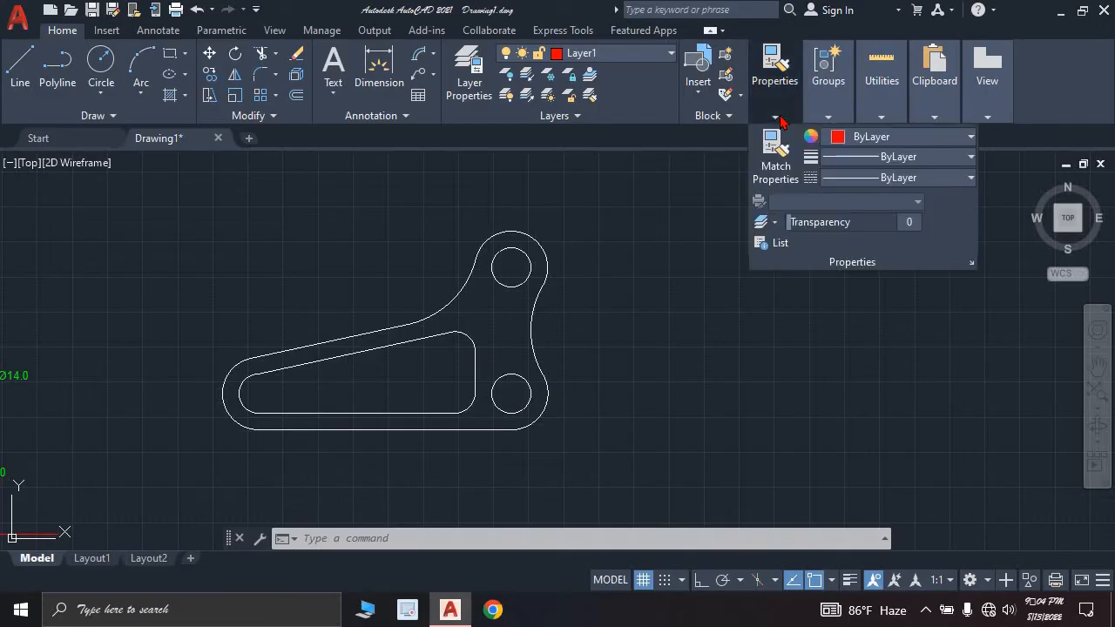
{"action": "left_click", "coordinate": [948, 179]}
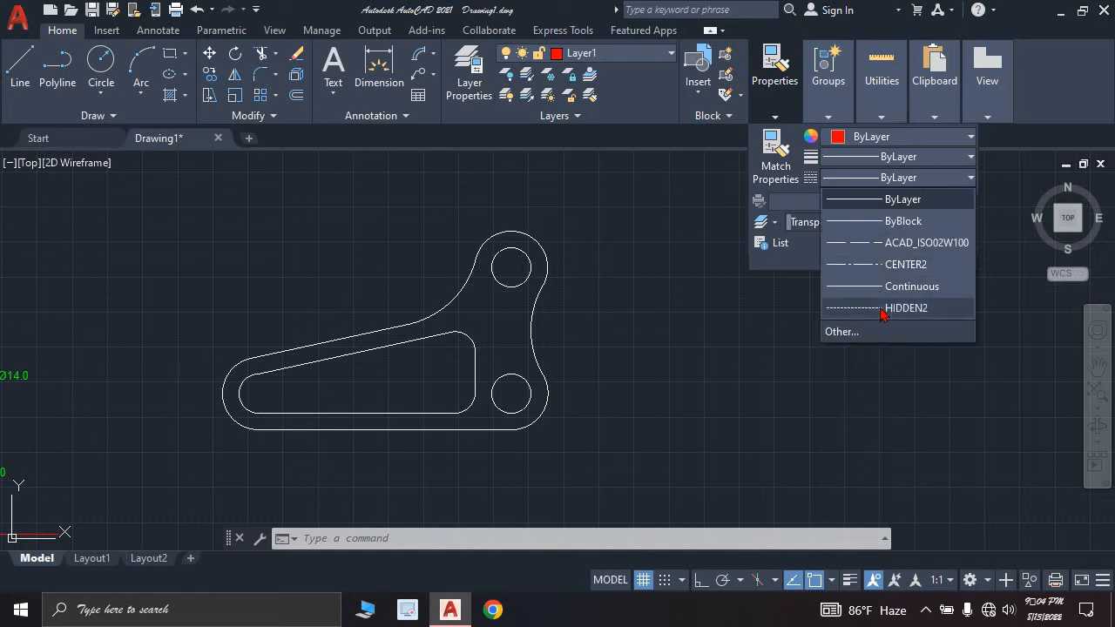
{"action": "left_click", "coordinate": [856, 332]}
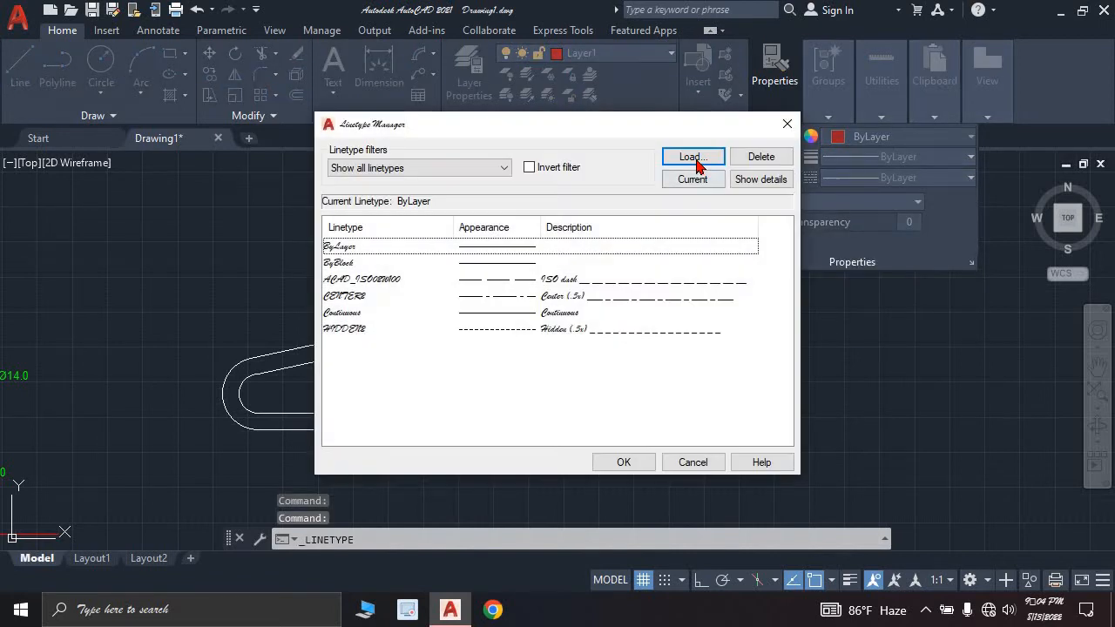
{"action": "left_click", "coordinate": [685, 157]}
{"action": "scroll", "coordinate": [478, 331], "scroll_direction": "down", "scroll_amount": 3}
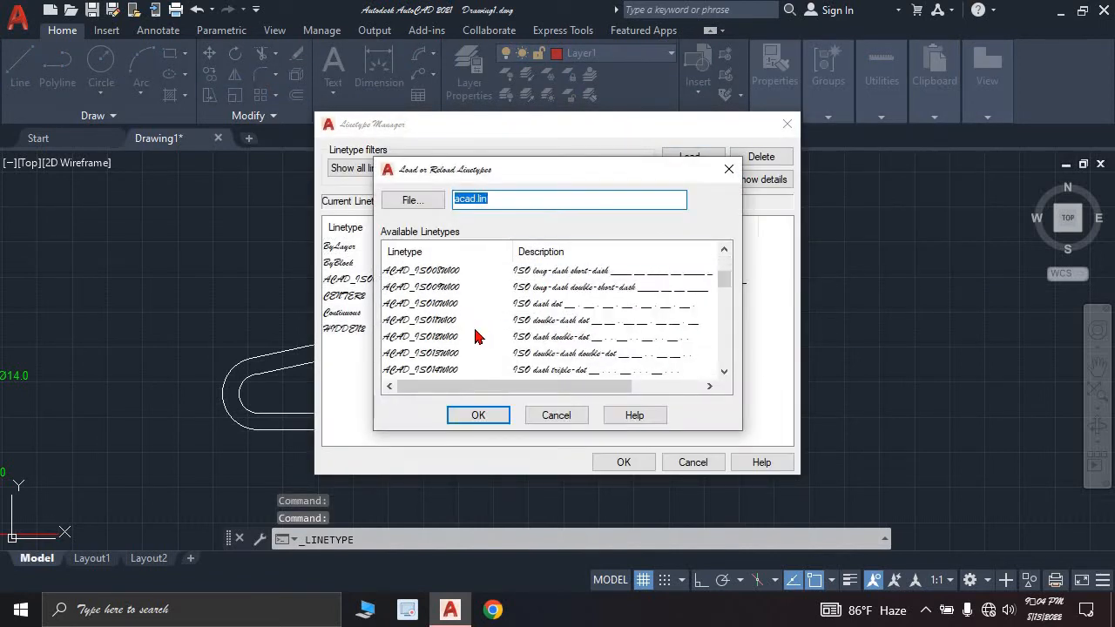
{"action": "scroll", "coordinate": [473, 338], "scroll_direction": "down", "scroll_amount": 1}
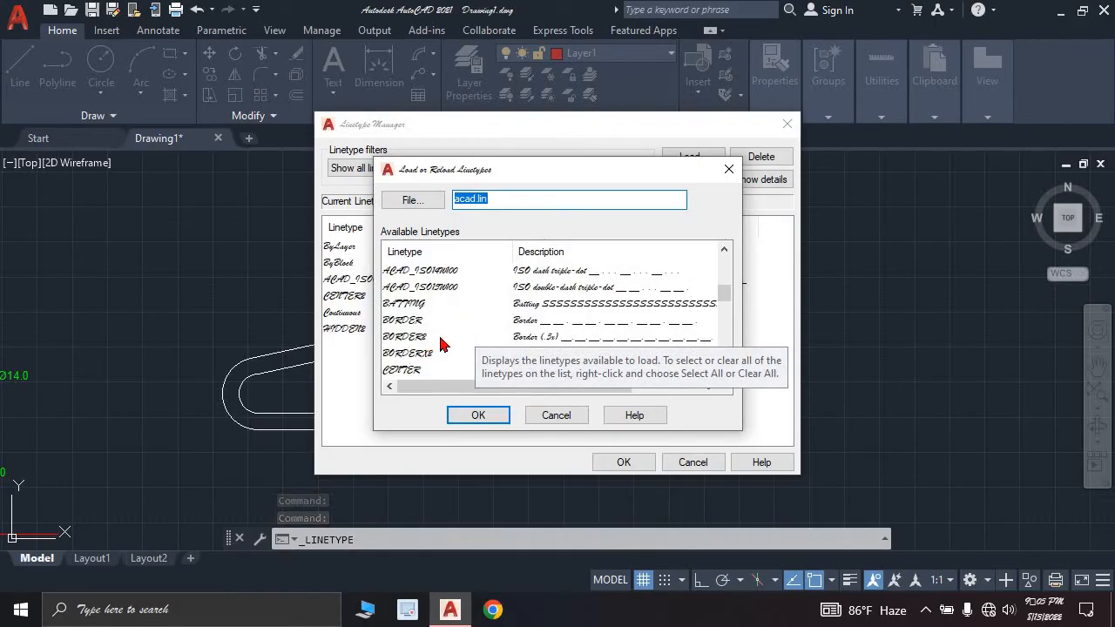
{"action": "scroll", "coordinate": [440, 337], "scroll_direction": "down", "scroll_amount": 1}
{"action": "scroll", "coordinate": [440, 338], "scroll_direction": "up", "scroll_amount": 1}
{"action": "scroll", "coordinate": [438, 339], "scroll_direction": "down", "scroll_amount": 1}
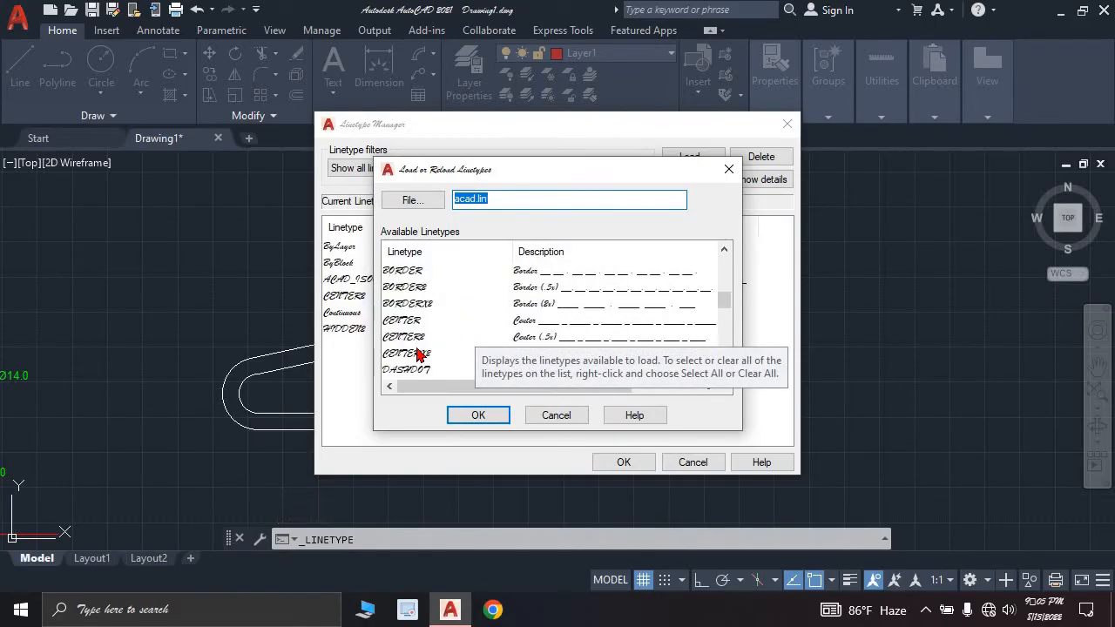
{"action": "left_click", "coordinate": [527, 325]}
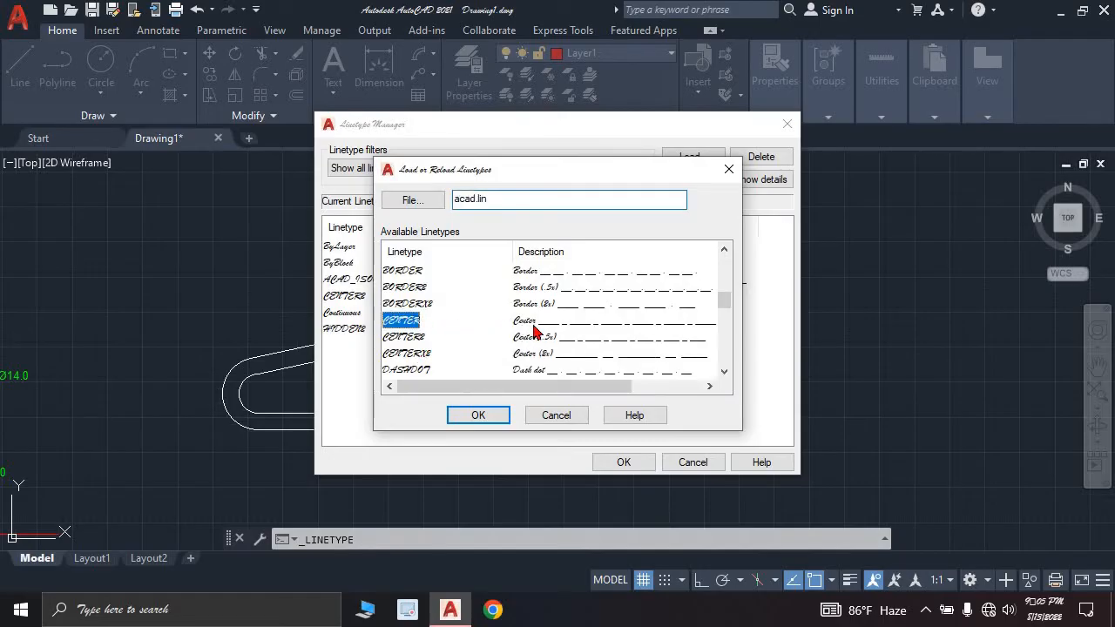
{"action": "left_click", "coordinate": [499, 414]}
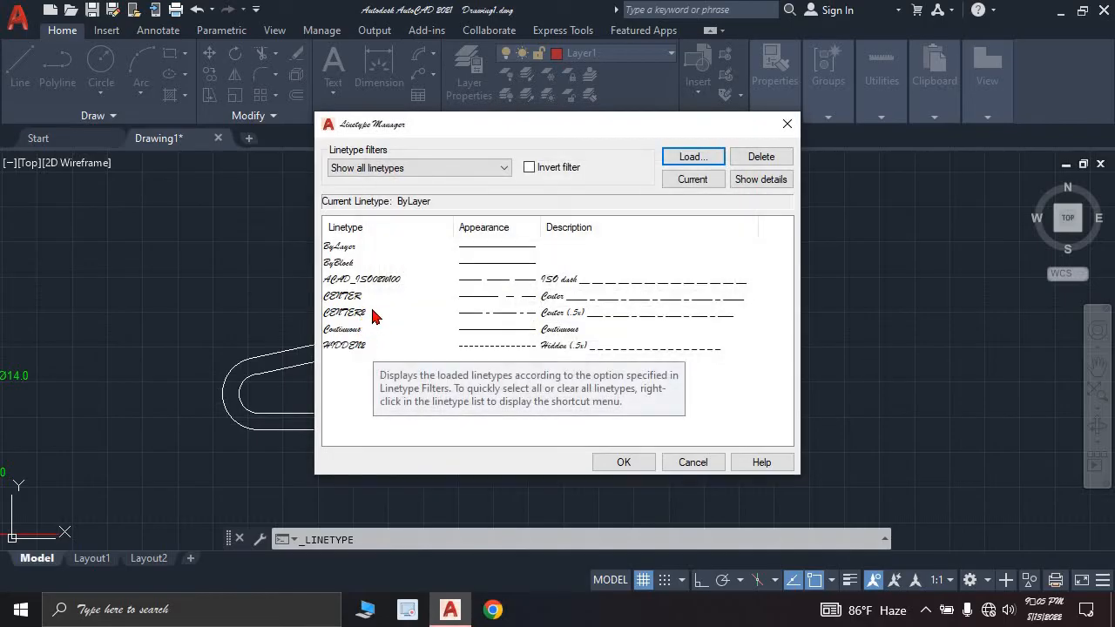
{"action": "left_click", "coordinate": [561, 298]}
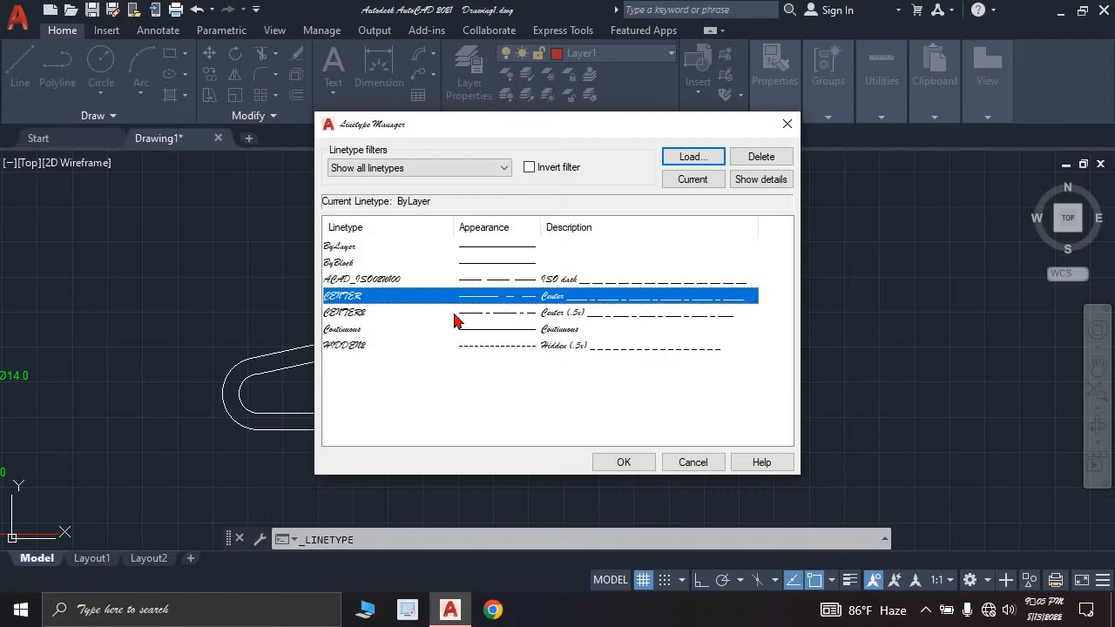
{"action": "left_click", "coordinate": [553, 313]}
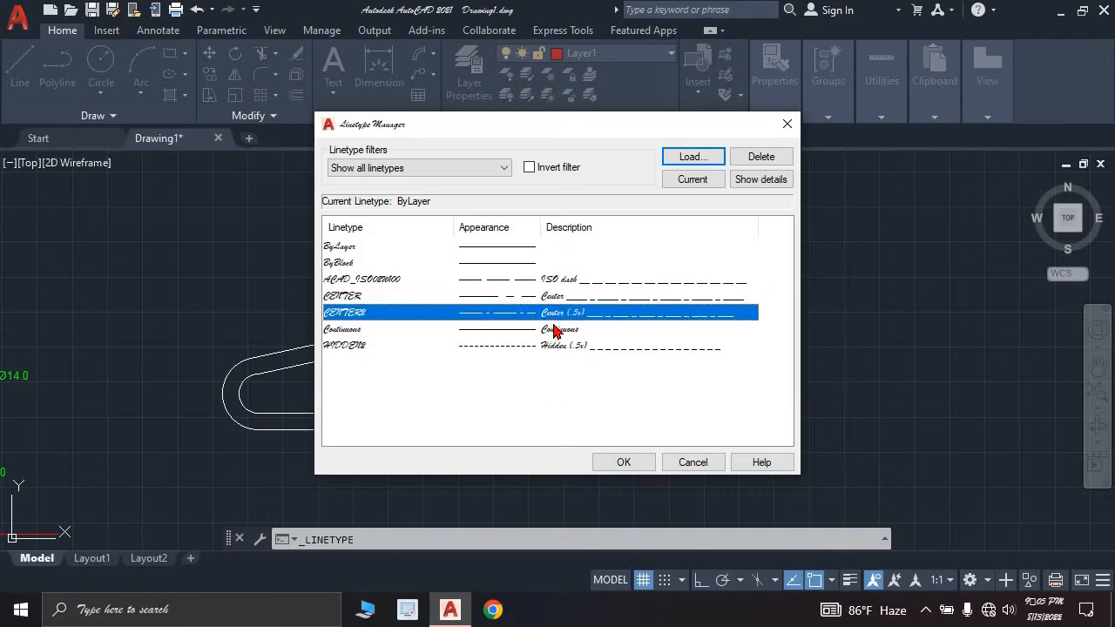
{"action": "left_click", "coordinate": [624, 463]}
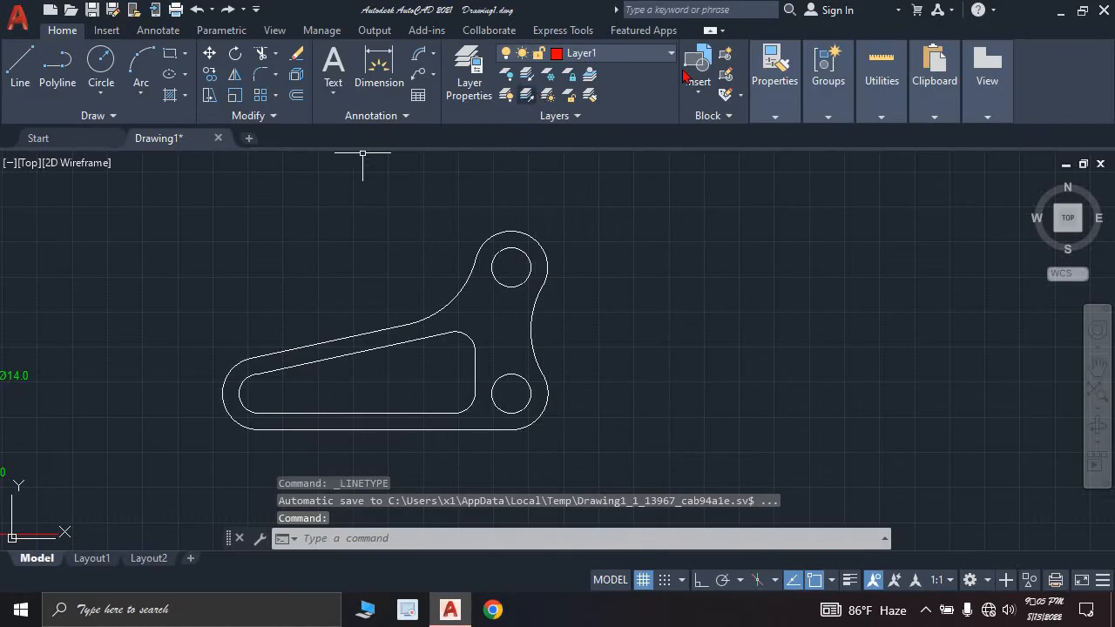
Add center marks to the bracket's upper and lower right-hand holes.
{"action": "left_click", "coordinate": [158, 31]}
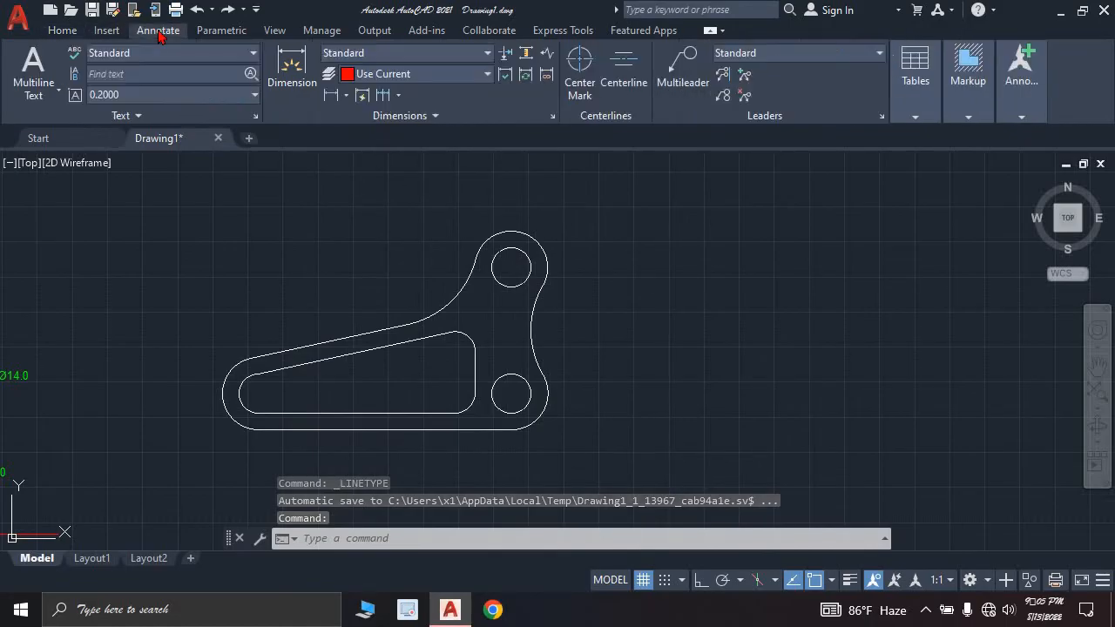
{"action": "left_click", "coordinate": [579, 70]}
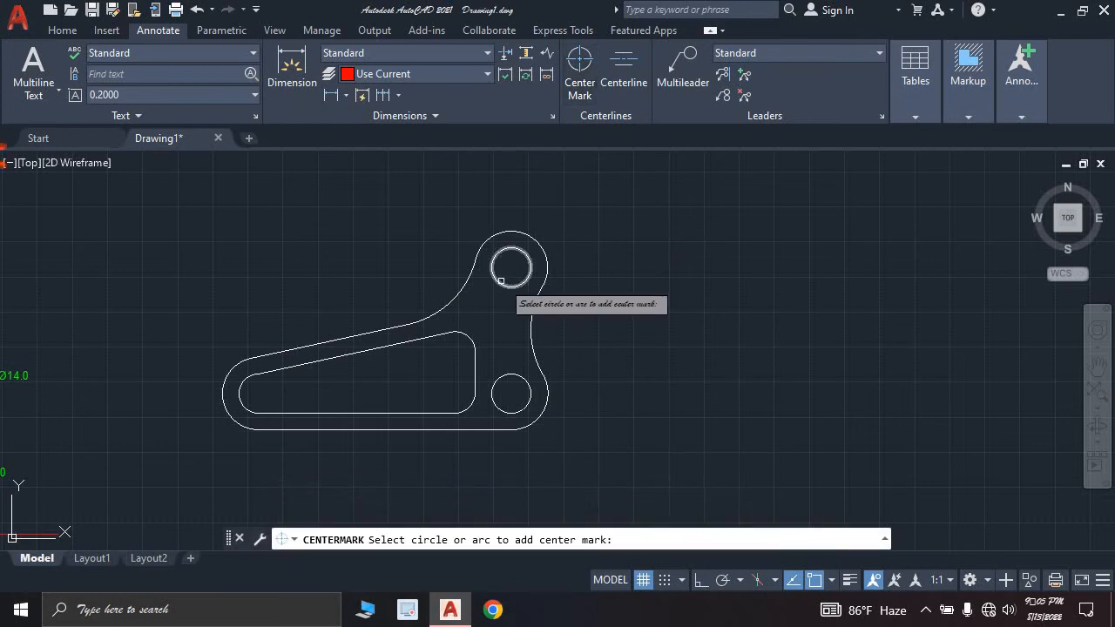
{"action": "scroll", "coordinate": [494, 287], "scroll_direction": "up", "scroll_amount": 4}
{"action": "scroll", "coordinate": [509, 259], "scroll_direction": "down", "scroll_amount": 4}
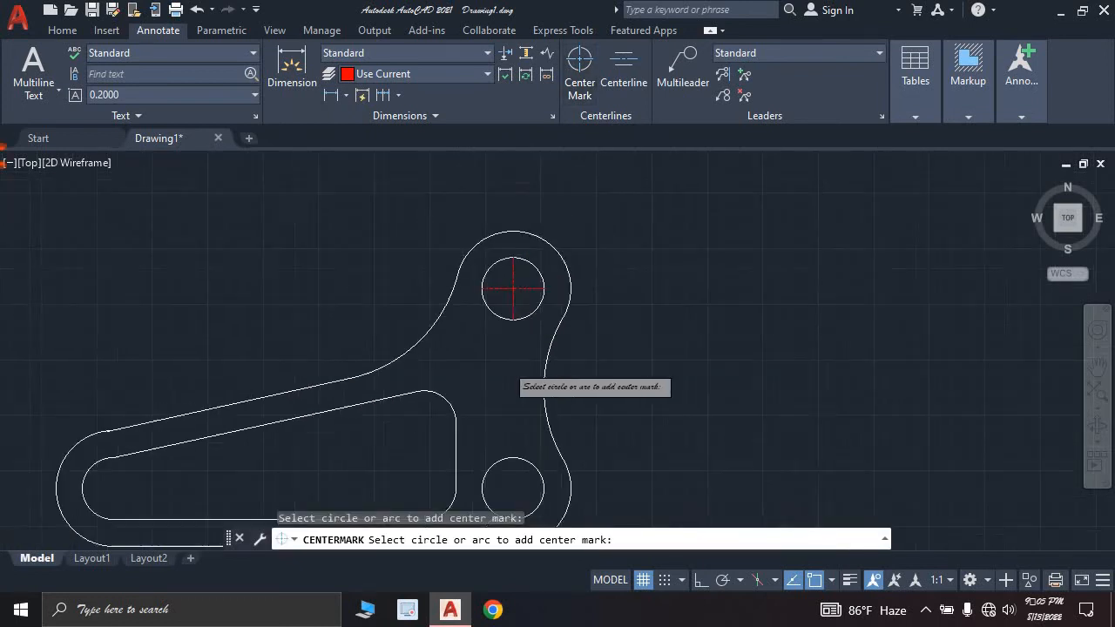
{"action": "scroll", "coordinate": [434, 366], "scroll_direction": "up", "scroll_amount": 4}
{"action": "left_click", "coordinate": [433, 384]}
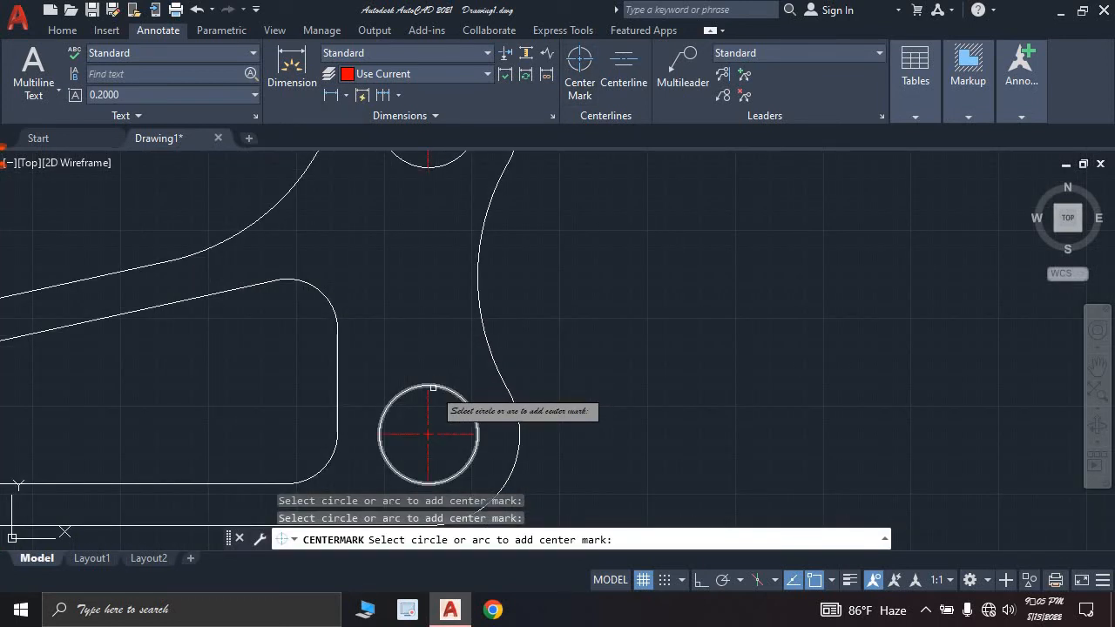
{"action": "scroll", "coordinate": [423, 365], "scroll_direction": "down", "scroll_amount": 3}
{"action": "scroll", "coordinate": [442, 367], "scroll_direction": "up", "scroll_amount": 1}
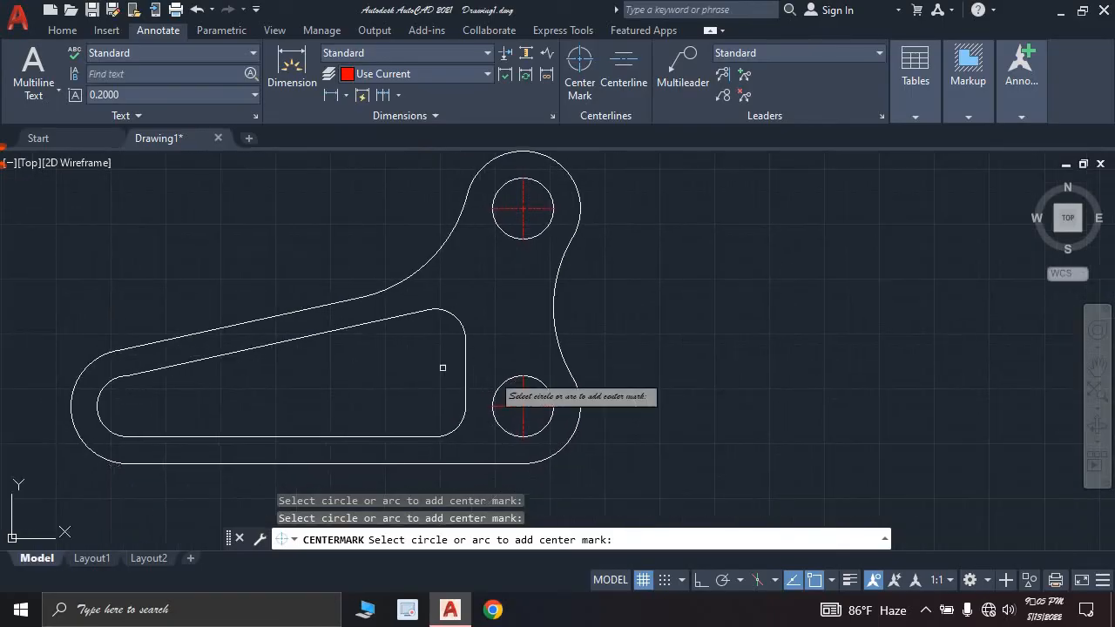
Add center marks to the slot's left end arc and its upper and lower right corner arcs.
{"action": "left_click", "coordinate": [100, 400]}
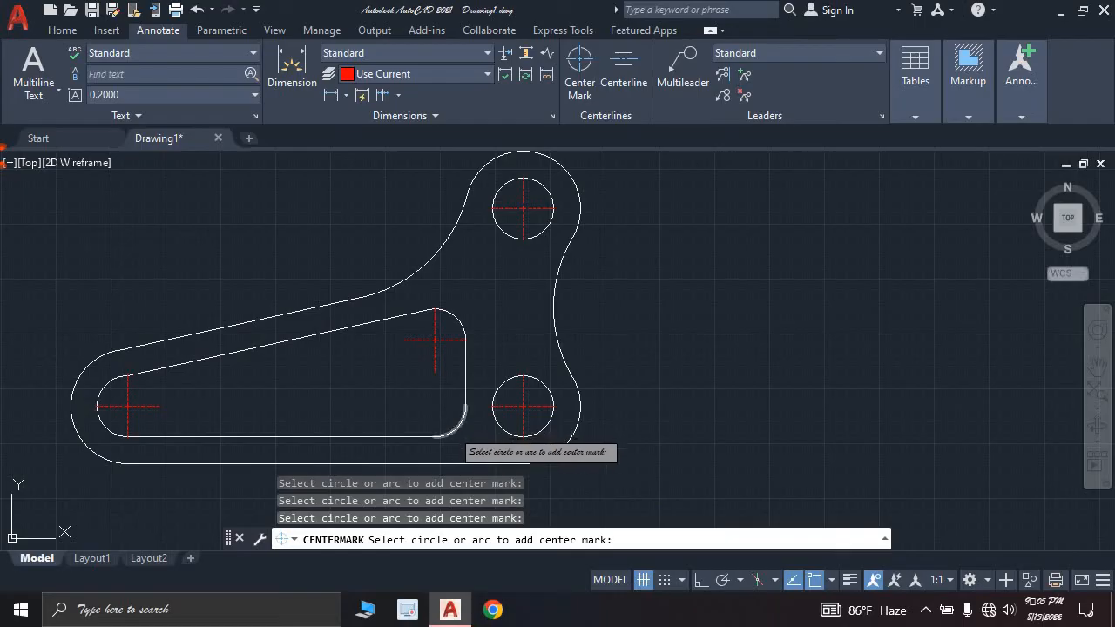
{"action": "left_click", "coordinate": [452, 429]}
{"action": "key", "text": "Escape"}
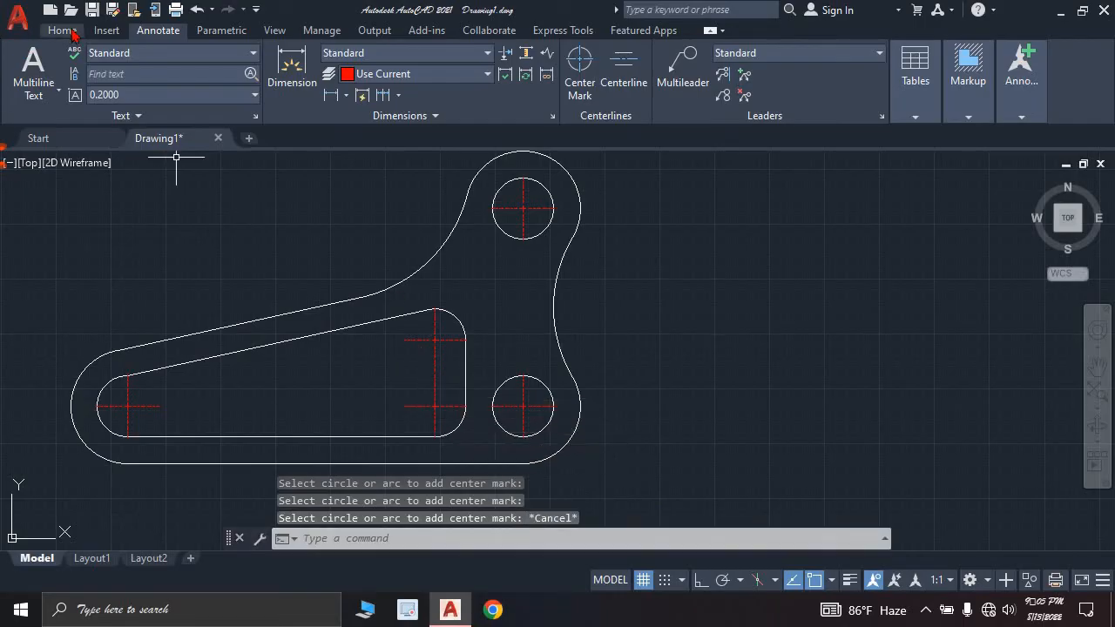
{"action": "left_click", "coordinate": [63, 30]}
{"action": "left_click", "coordinate": [774, 119]}
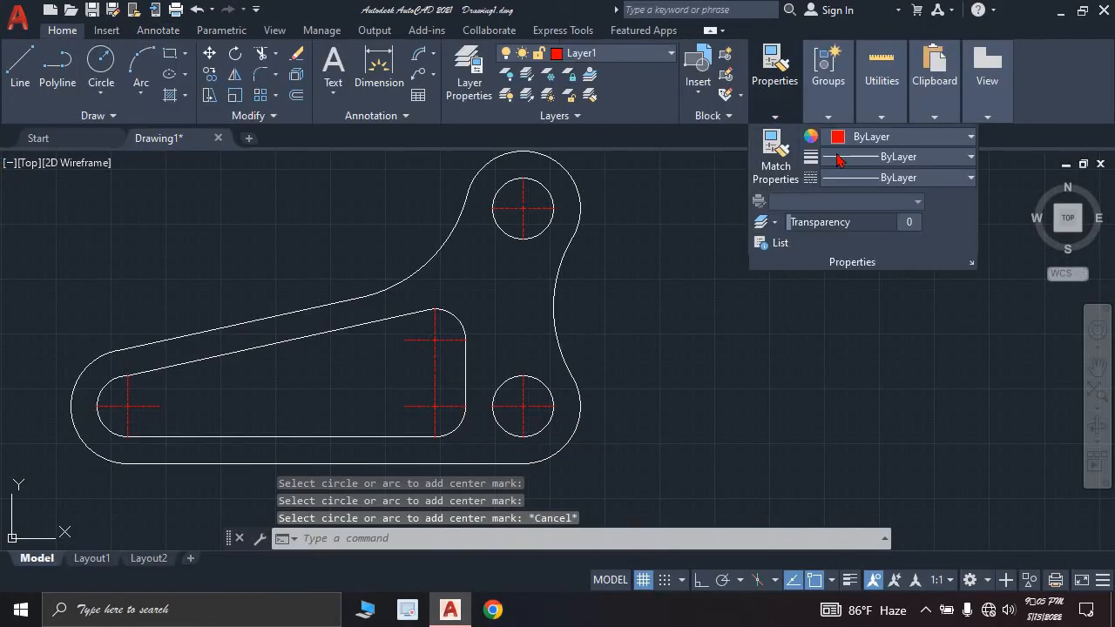
{"action": "left_click", "coordinate": [905, 178]}
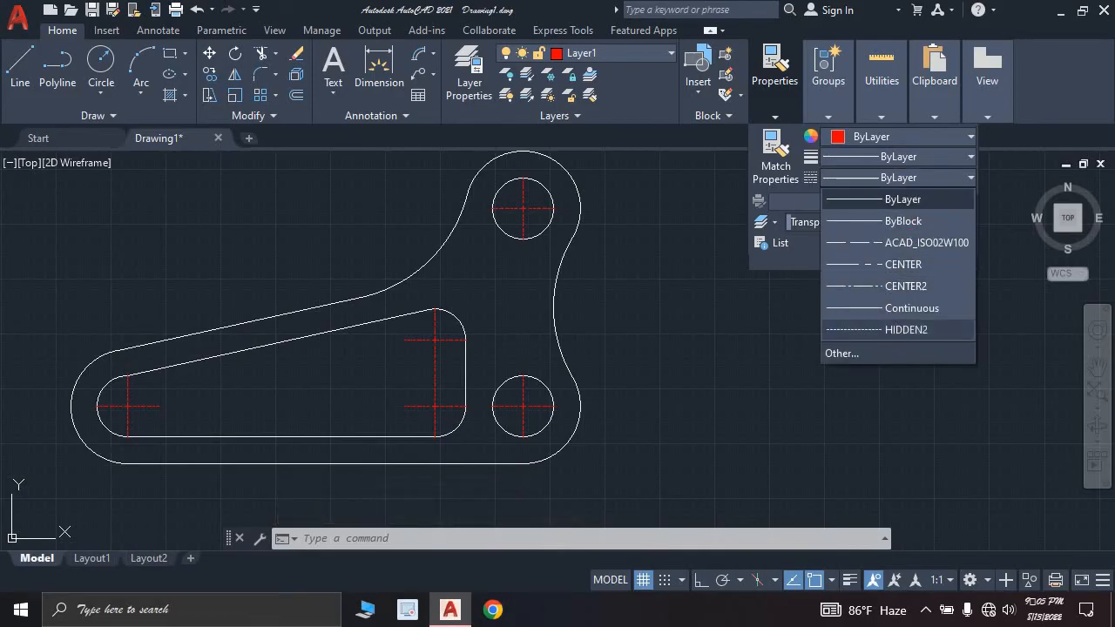
{"action": "left_click", "coordinate": [892, 333]}
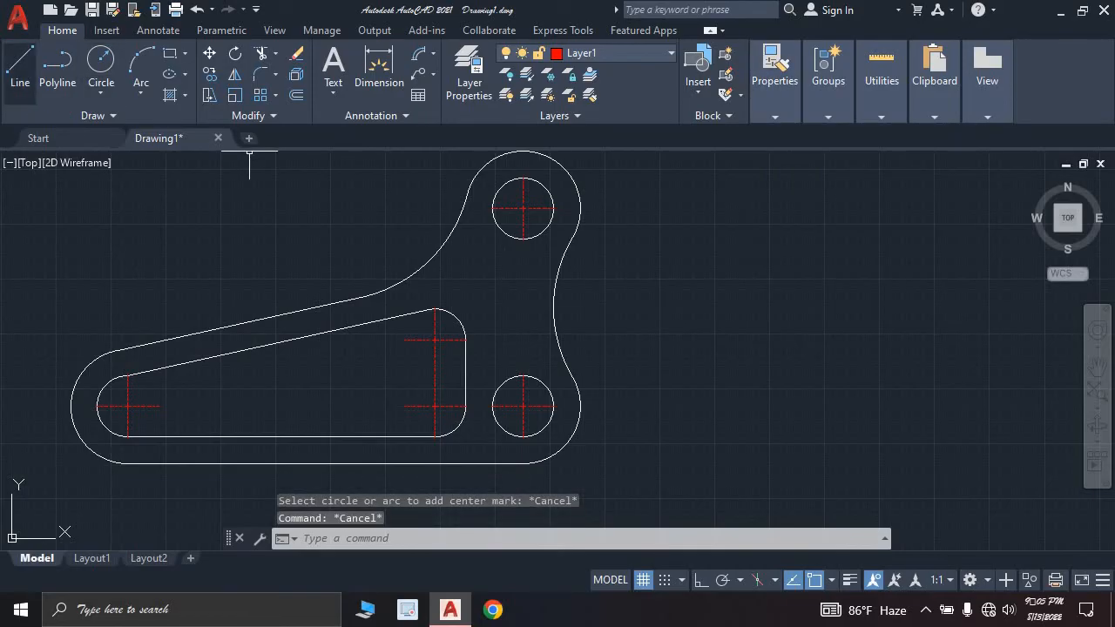
Draw a horizontal centerline inside the slot joining the center marks of its left end arc and lower right corner.
{"action": "left_click", "coordinate": [20, 68]}
{"action": "left_click", "coordinate": [158, 406]}
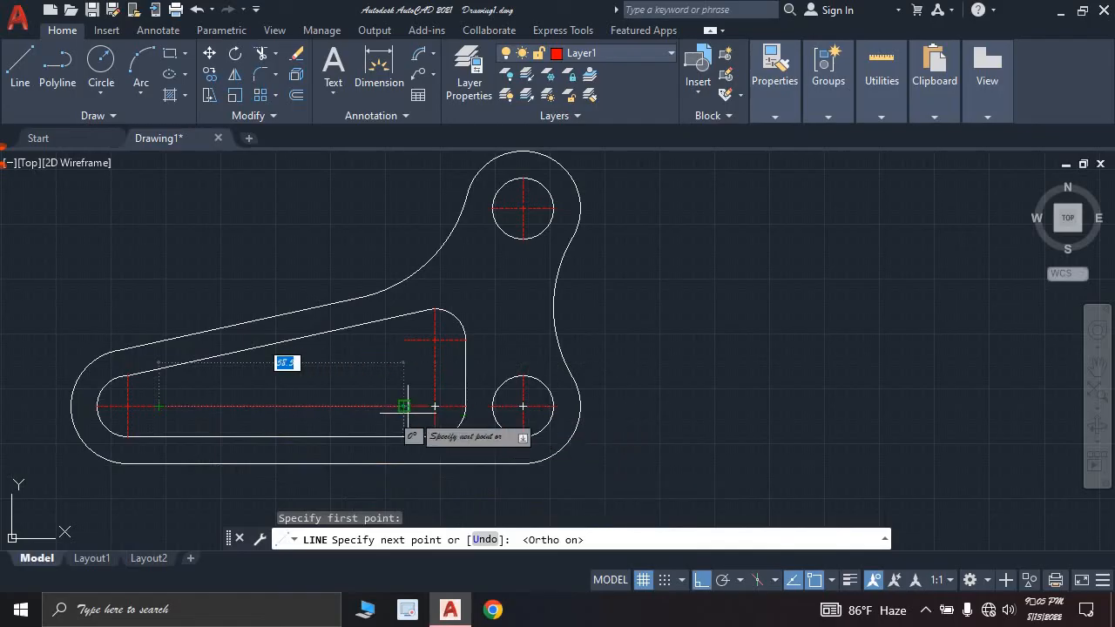
{"action": "key", "text": "Escape"}
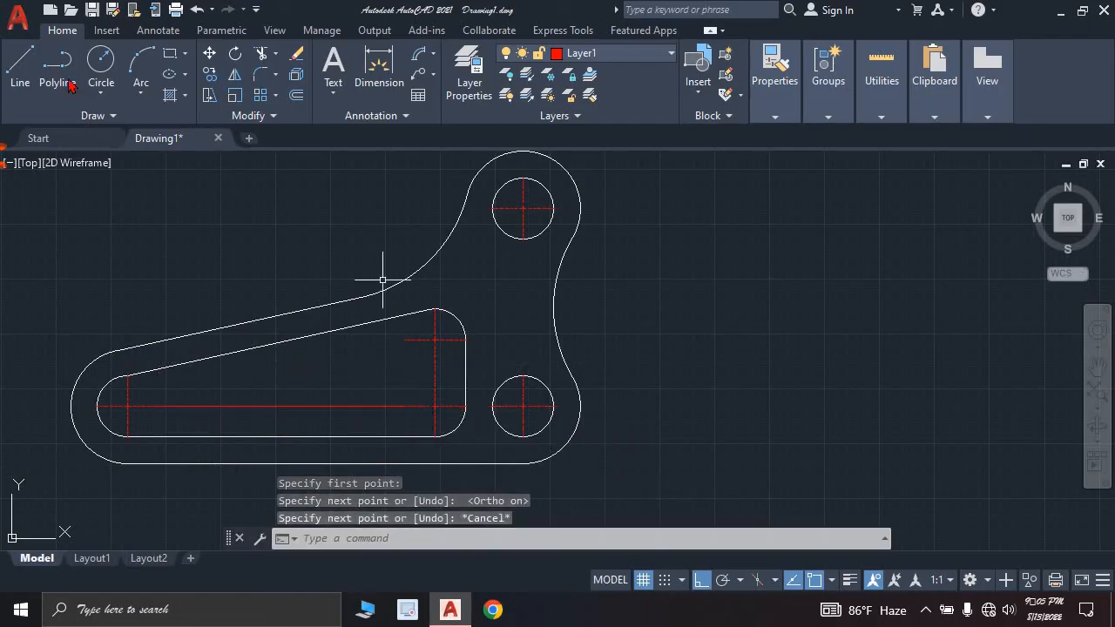
Draw a vertical centerline from the top of the lower hole to the bottom of the upper hole.
{"action": "left_click", "coordinate": [24, 73]}
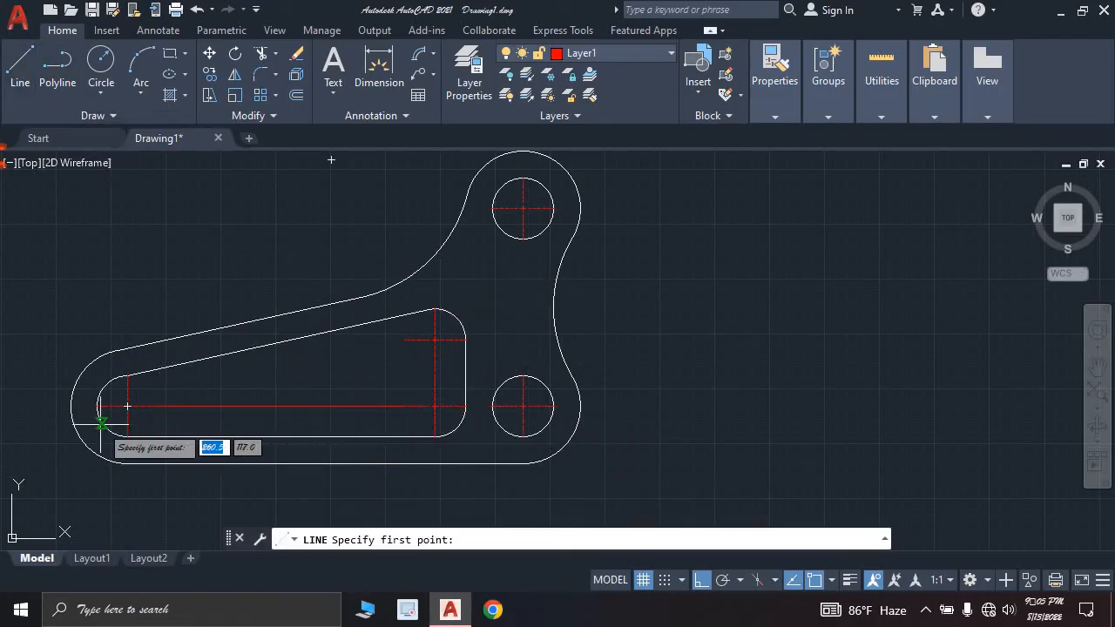
{"action": "left_click", "coordinate": [523, 375]}
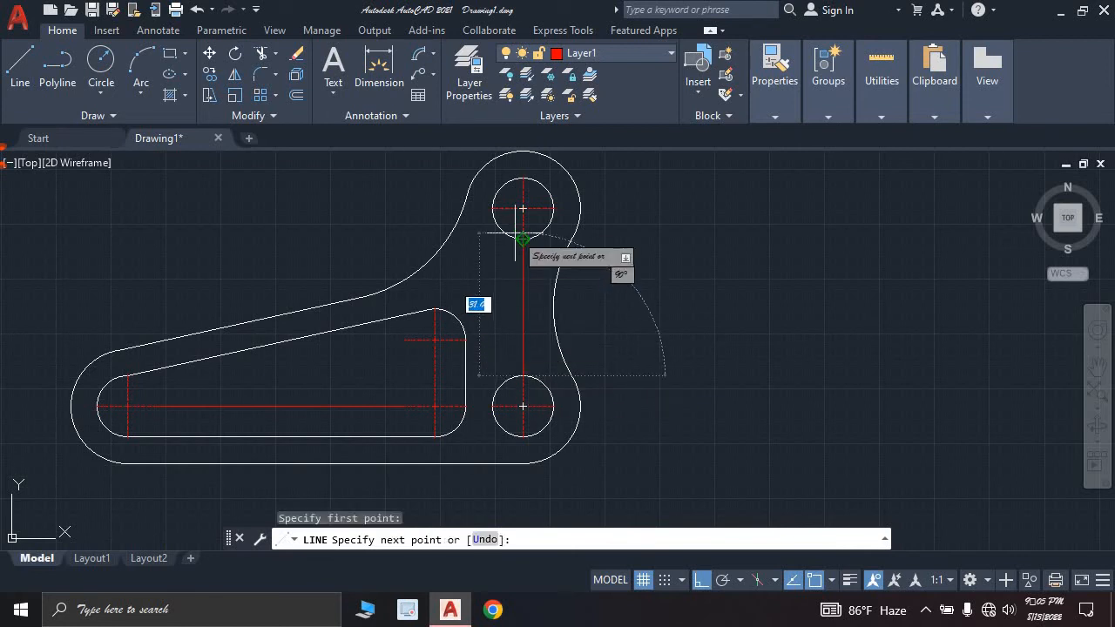
{"action": "left_click", "coordinate": [518, 239]}
{"action": "key", "text": "Escape"}
{"action": "scroll", "coordinate": [516, 239], "scroll_direction": "down", "scroll_amount": 2}
{"action": "middle_click_drag", "start_coordinate": [513, 244], "coordinate": [455, 329]}
{"action": "scroll", "coordinate": [456, 308], "scroll_direction": "up", "scroll_amount": 2}
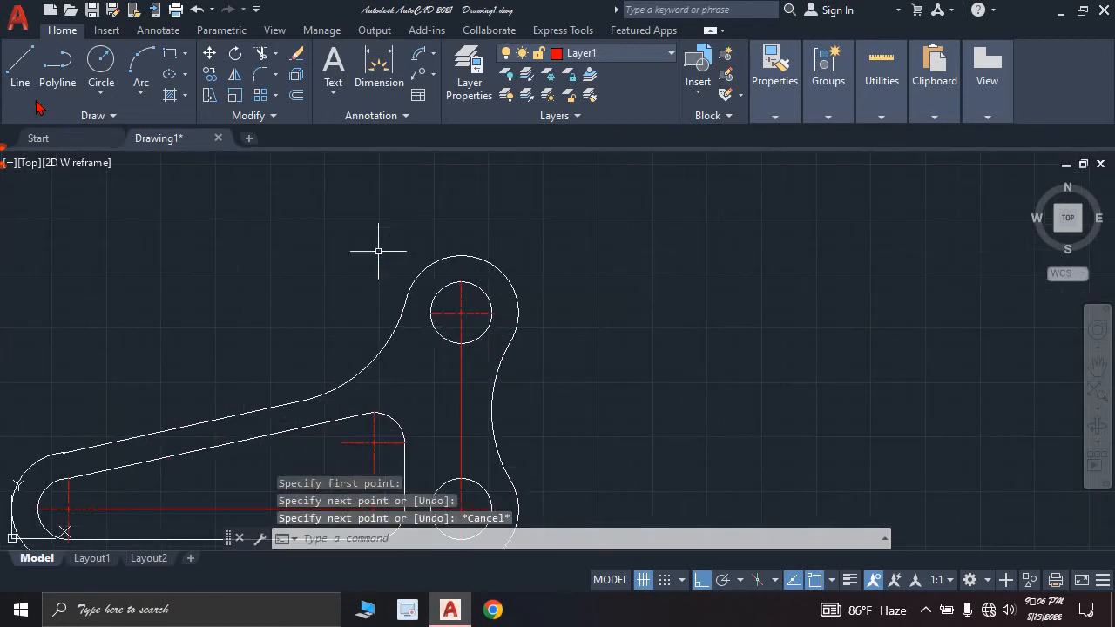
Draw a vertical centerline extension from the top of the upper hole up past the bracket outline.
{"action": "left_click", "coordinate": [35, 99]}
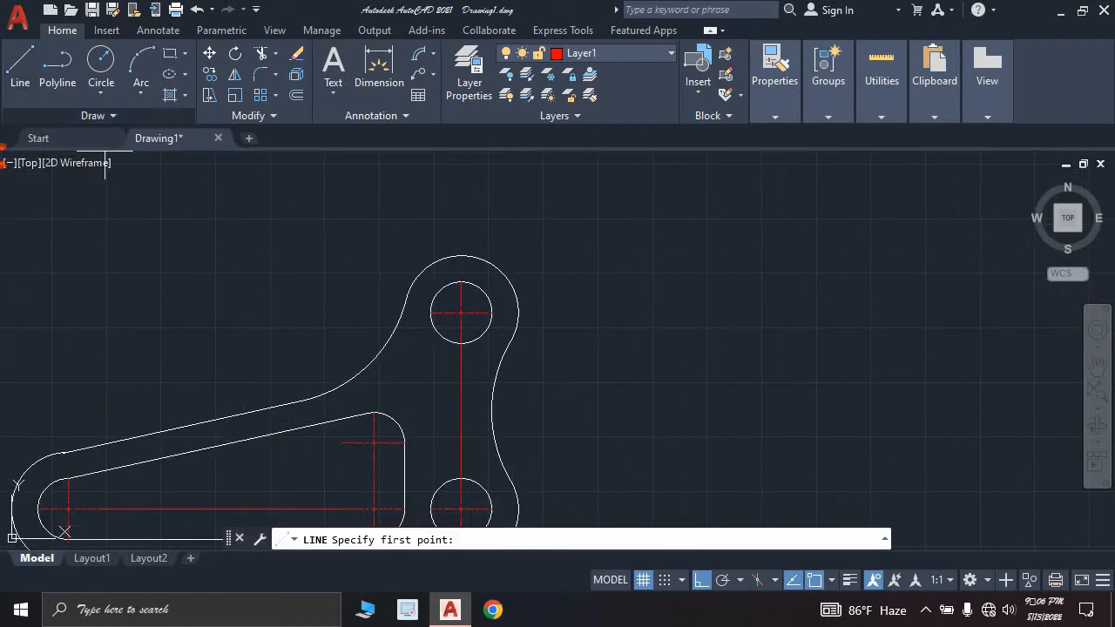
{"action": "left_click", "coordinate": [460, 282]}
{"action": "left_click", "coordinate": [453, 194]}
{"action": "key", "text": "Escape"}
{"action": "scroll", "coordinate": [424, 253], "scroll_direction": "down", "scroll_amount": 4}
{"action": "middle_click_drag", "start_coordinate": [419, 259], "coordinate": [398, 206]}
{"action": "scroll", "coordinate": [411, 277], "scroll_direction": "up", "scroll_amount": 2}
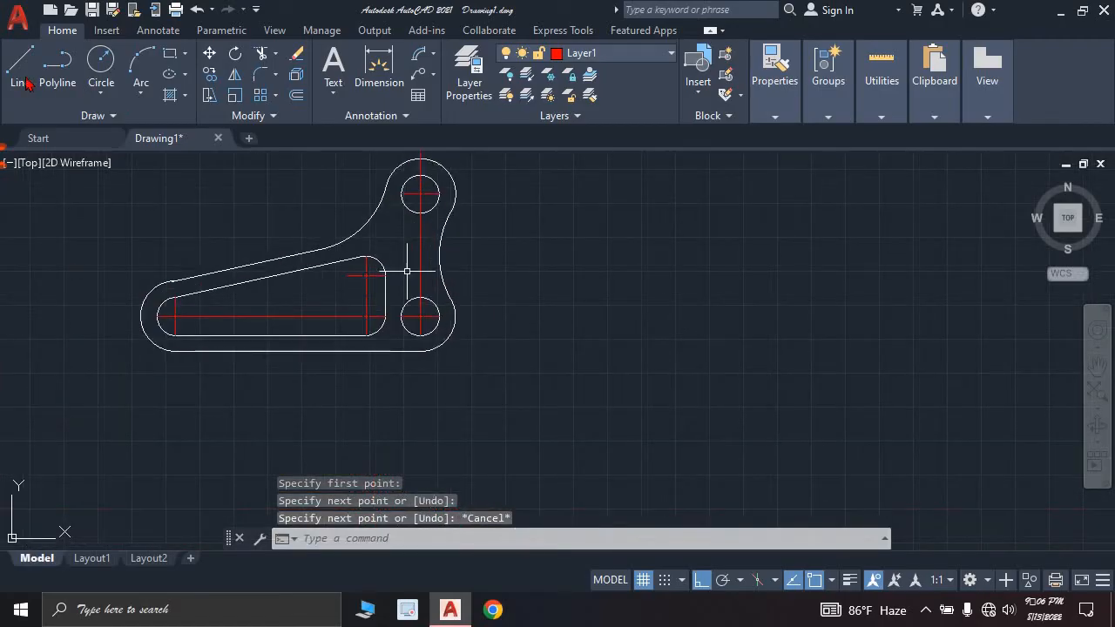
Draw a horizontal centerline extension from the right side of the lower hole out past the bracket outline.
{"action": "key", "text": "Return"}
{"action": "scroll", "coordinate": [540, 357], "scroll_direction": "up", "scroll_amount": 4}
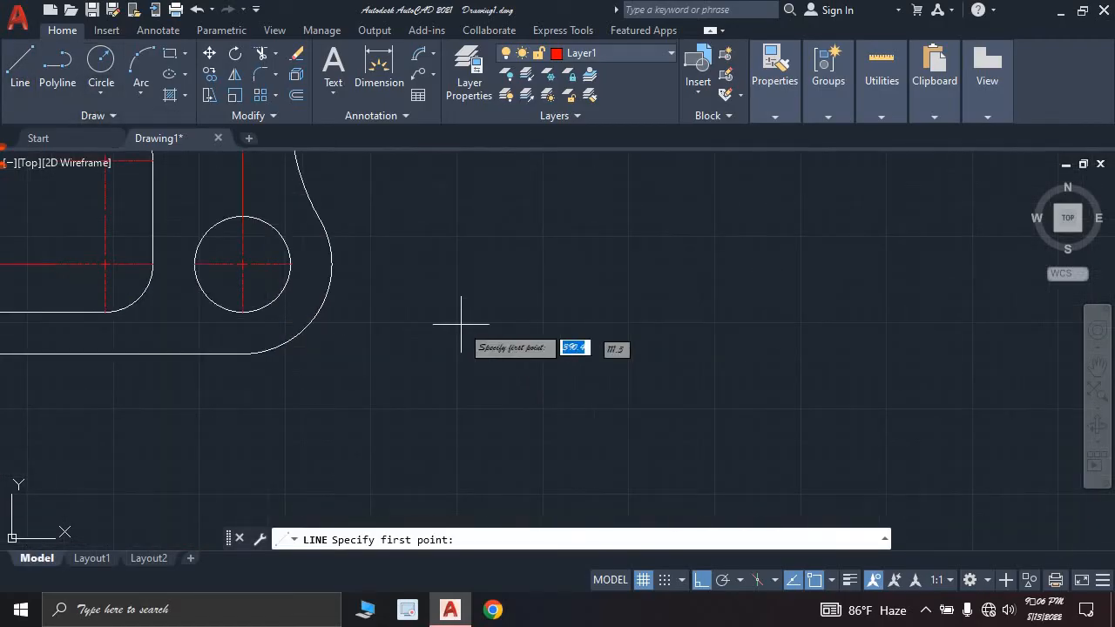
{"action": "left_click", "coordinate": [292, 264]}
{"action": "left_click", "coordinate": [467, 261]}
{"action": "key", "text": "Escape"}
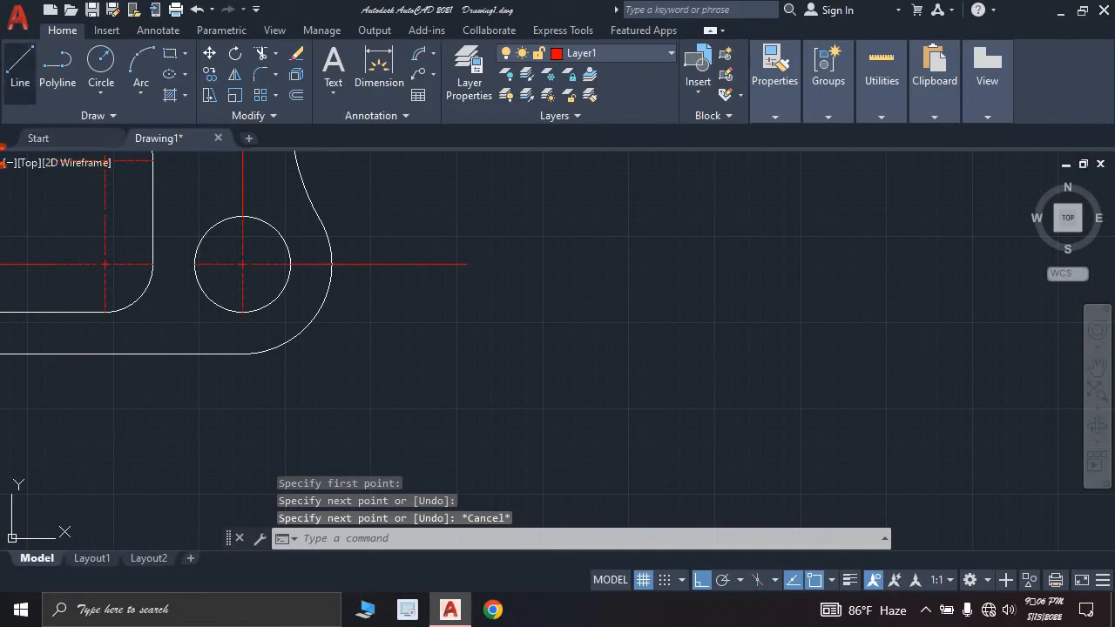
Draw a vertical centerline extension from the bottom of the lower hole down past the bracket outline.
{"action": "key", "text": "Return"}
{"action": "left_click", "coordinate": [242, 311]}
{"action": "left_click", "coordinate": [242, 442]}
{"action": "key", "text": "Escape"}
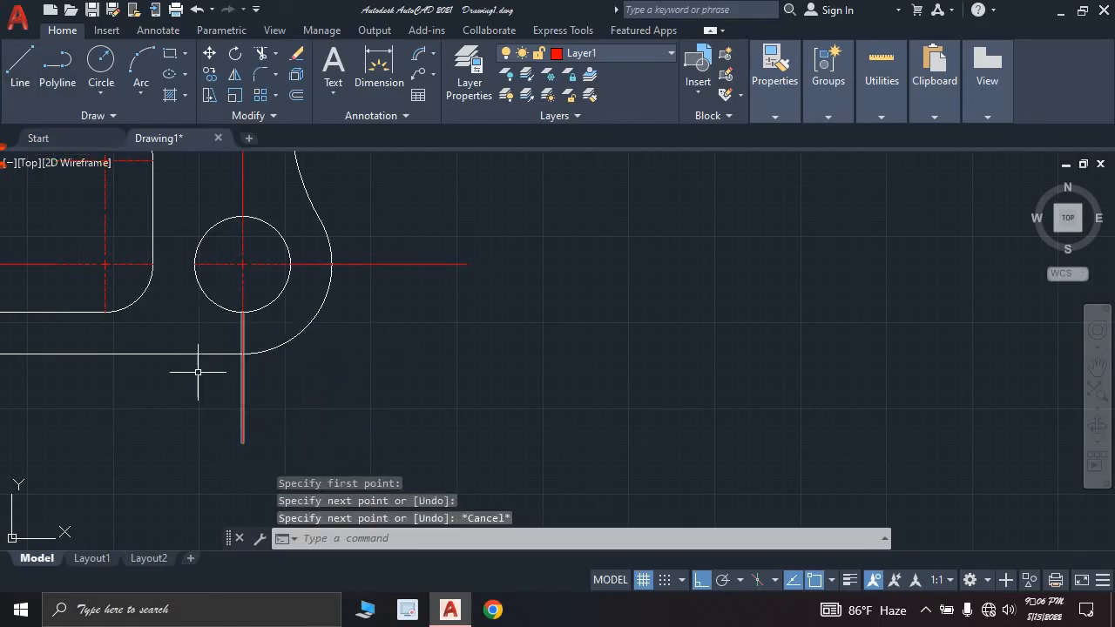
Draw a horizontal centerline extension from the bracket's rounded left end outward past the outline.
{"action": "scroll", "coordinate": [198, 372], "scroll_direction": "down", "scroll_amount": 2}
{"action": "mouse_move", "coordinate": [210, 381]}
{"action": "middle_mouse_down"}
{"action": "mouse_move", "coordinate": [510, 453]}
{"action": "mouse_move", "coordinate": [617, 459]}
{"action": "middle_mouse_up"}
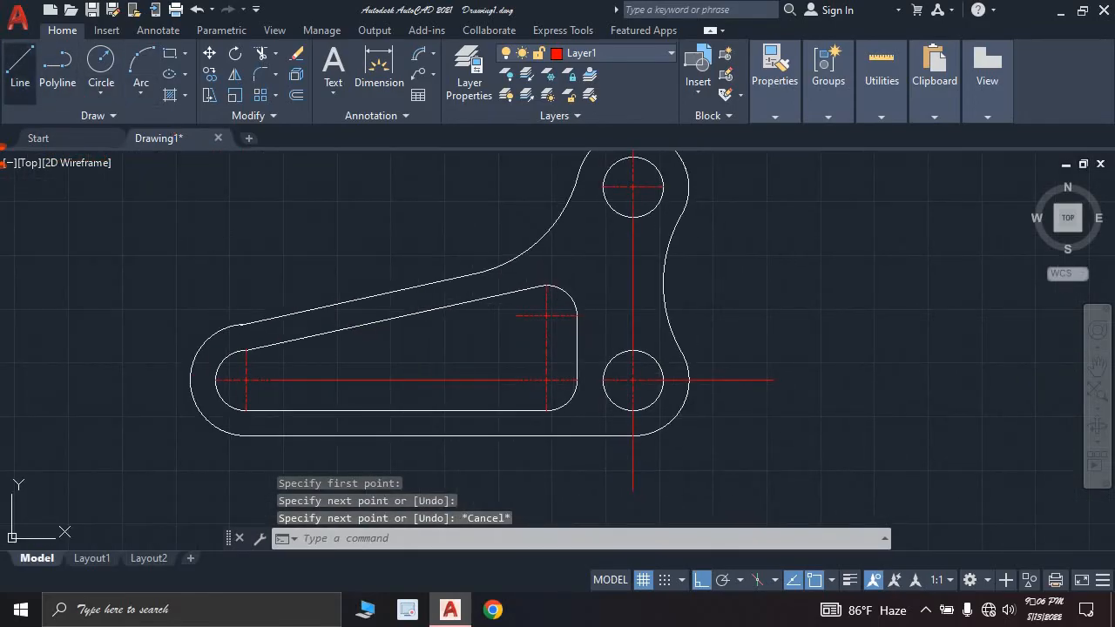
{"action": "left_click", "coordinate": [19, 65]}
{"action": "left_click", "coordinate": [192, 380]}
{"action": "key", "text": "Escape"}
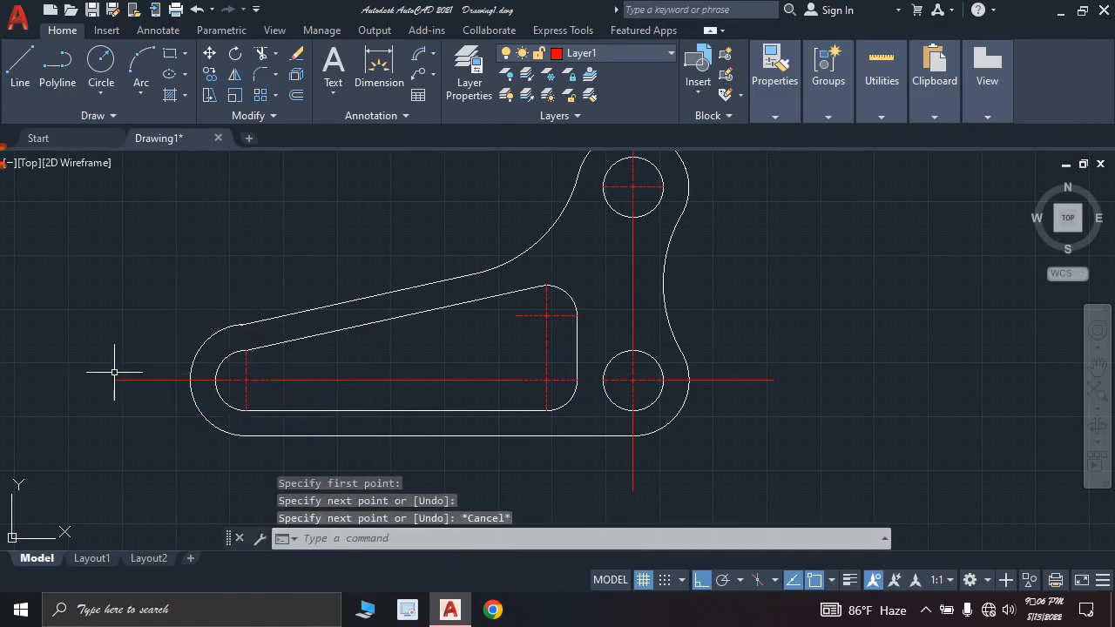
Draw a sloped centerline from the center of the slot's left end arc to the center of its upper-right corner arc.
{"action": "scroll", "coordinate": [340, 318], "scroll_direction": "down", "scroll_amount": 2}
{"action": "middle_click_drag", "start_coordinate": [340, 319], "coordinate": [474, 331]}
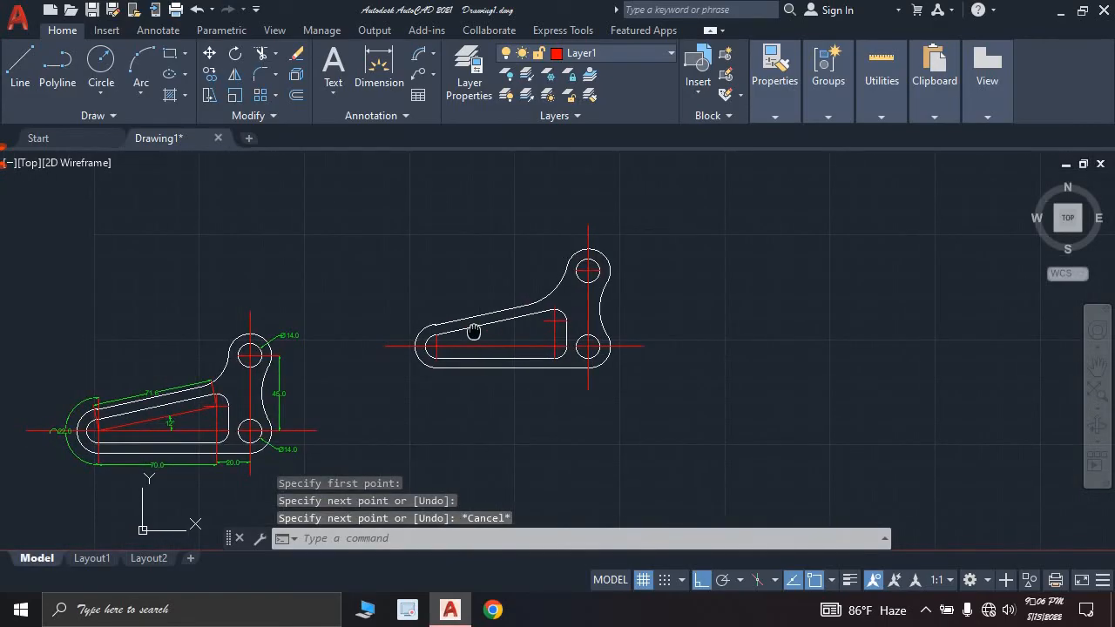
{"action": "scroll", "coordinate": [540, 325], "scroll_direction": "up", "scroll_amount": 3}
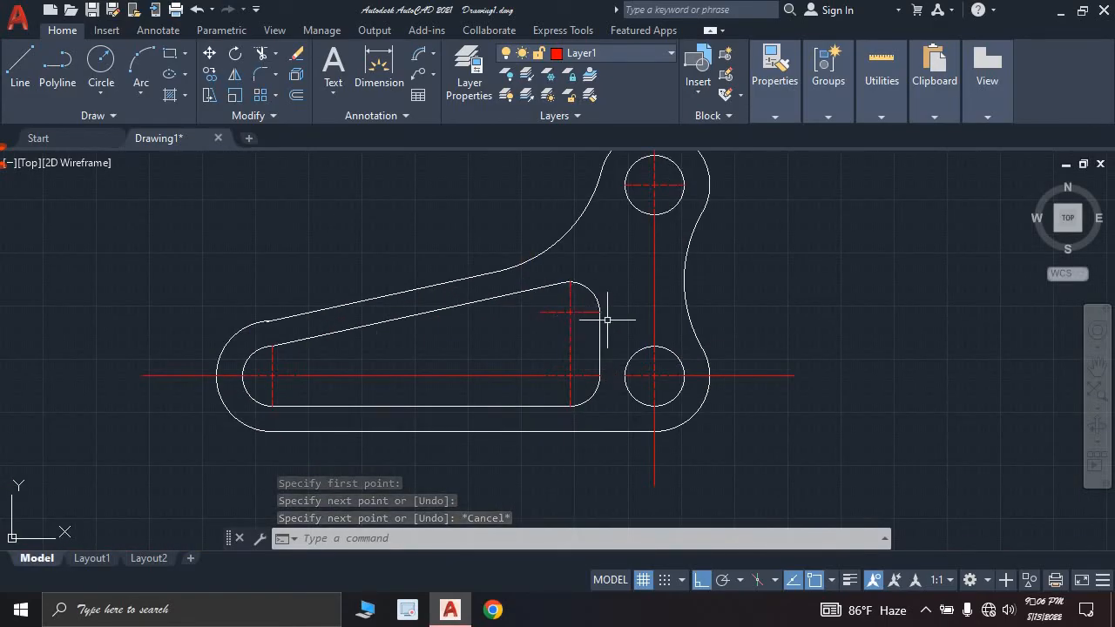
{"action": "left_click", "coordinate": [10, 80]}
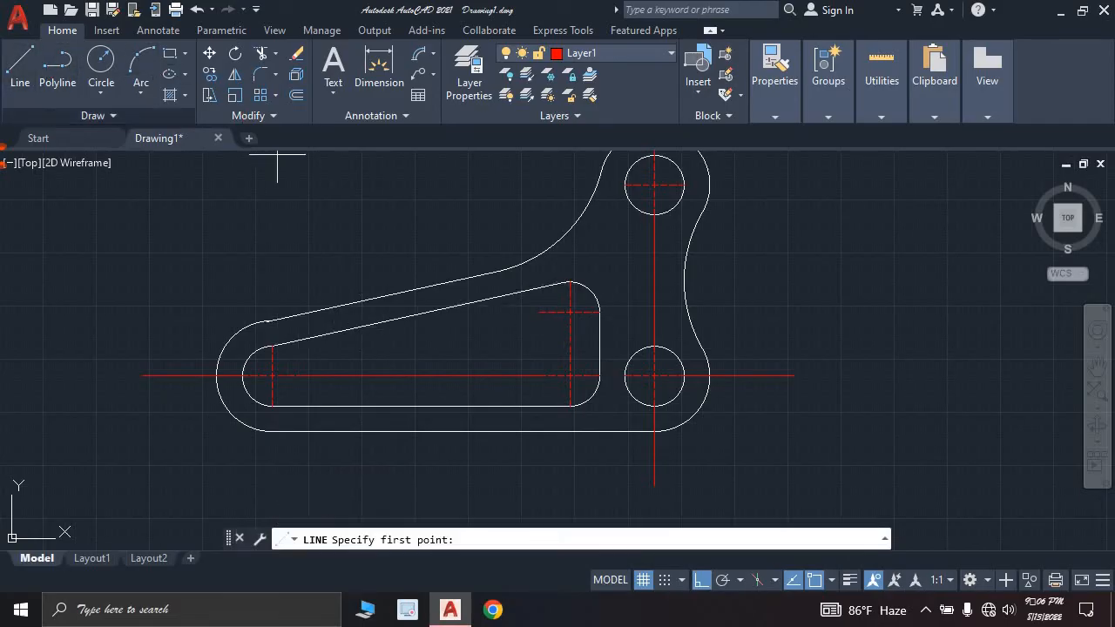
{"action": "scroll", "coordinate": [319, 366], "scroll_direction": "up", "scroll_amount": 2}
{"action": "left_click", "coordinate": [246, 388]}
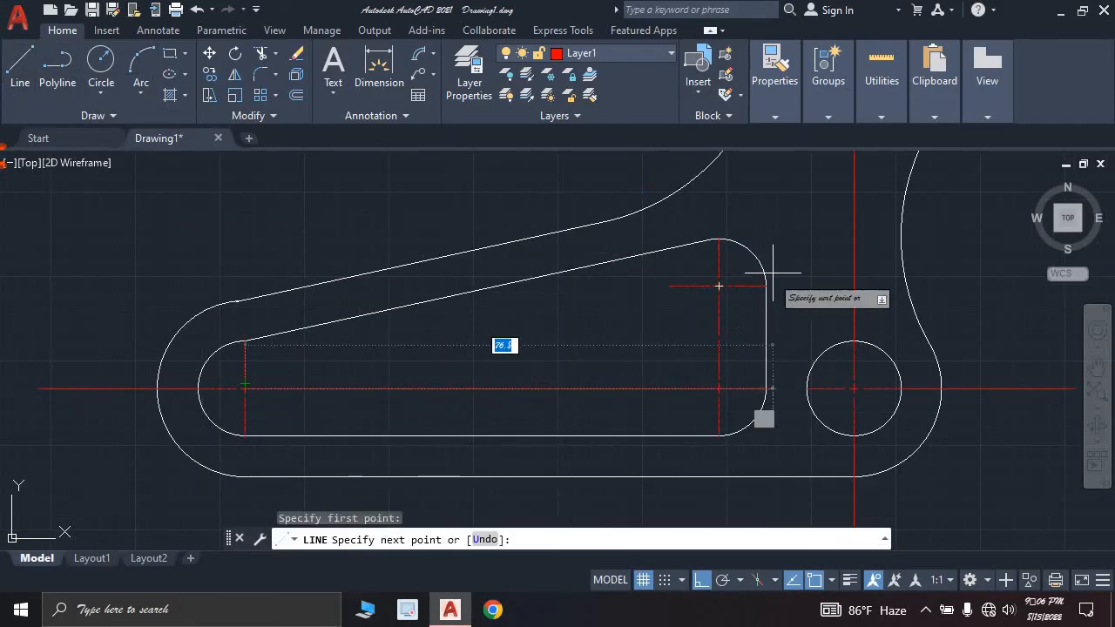
{"action": "left_click", "coordinate": [720, 286]}
{"action": "key", "text": "Escape"}
Add a linear dimension between the slot's lower-right corner center and the lower hole's center, placed below the bracket.
{"action": "scroll", "coordinate": [662, 318], "scroll_direction": "down", "scroll_amount": 4}
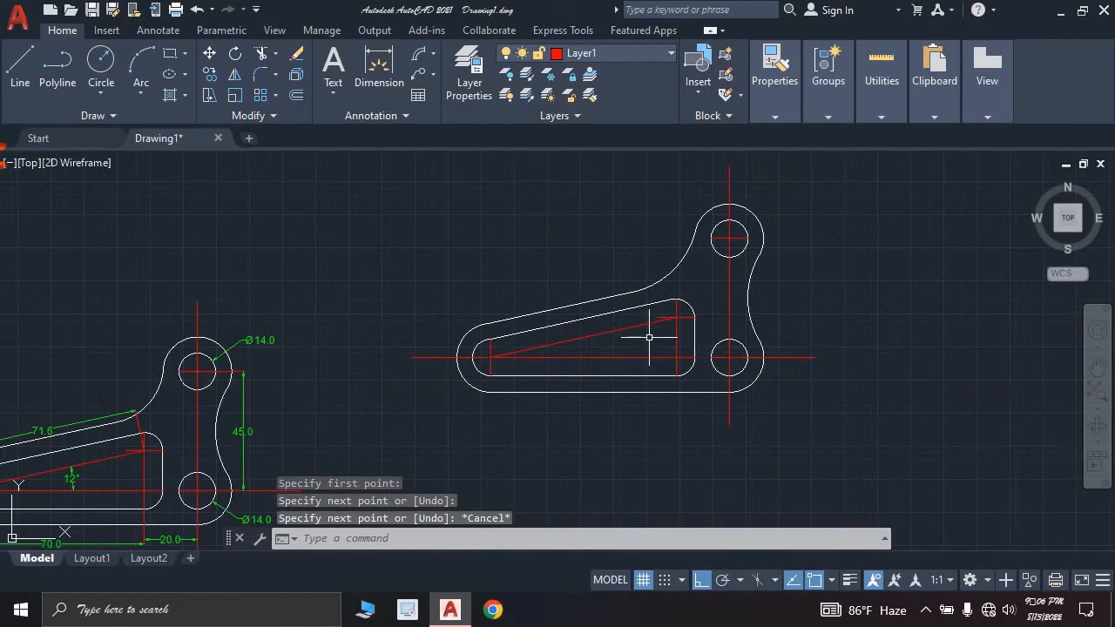
{"action": "scroll", "coordinate": [655, 327], "scroll_direction": "up", "scroll_amount": 4}
{"action": "scroll", "coordinate": [655, 332], "scroll_direction": "down", "scroll_amount": 4}
{"action": "middle_click_drag", "start_coordinate": [653, 334], "coordinate": [432, 352]}
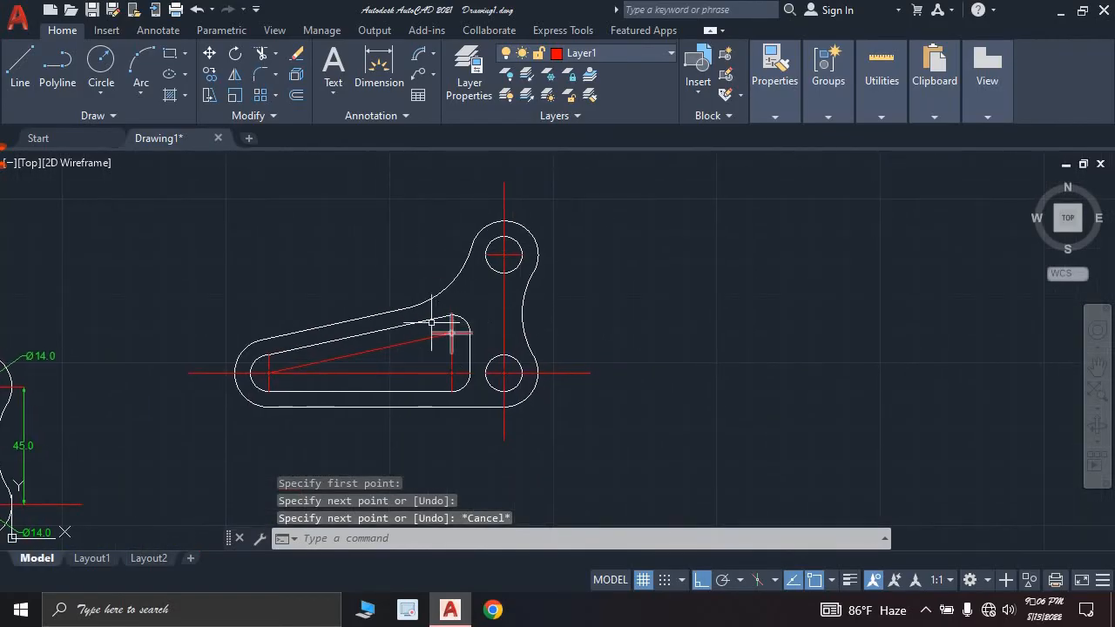
{"action": "scroll", "coordinate": [431, 322], "scroll_direction": "up", "scroll_amount": 4}
{"action": "scroll", "coordinate": [427, 311], "scroll_direction": "down", "scroll_amount": 2}
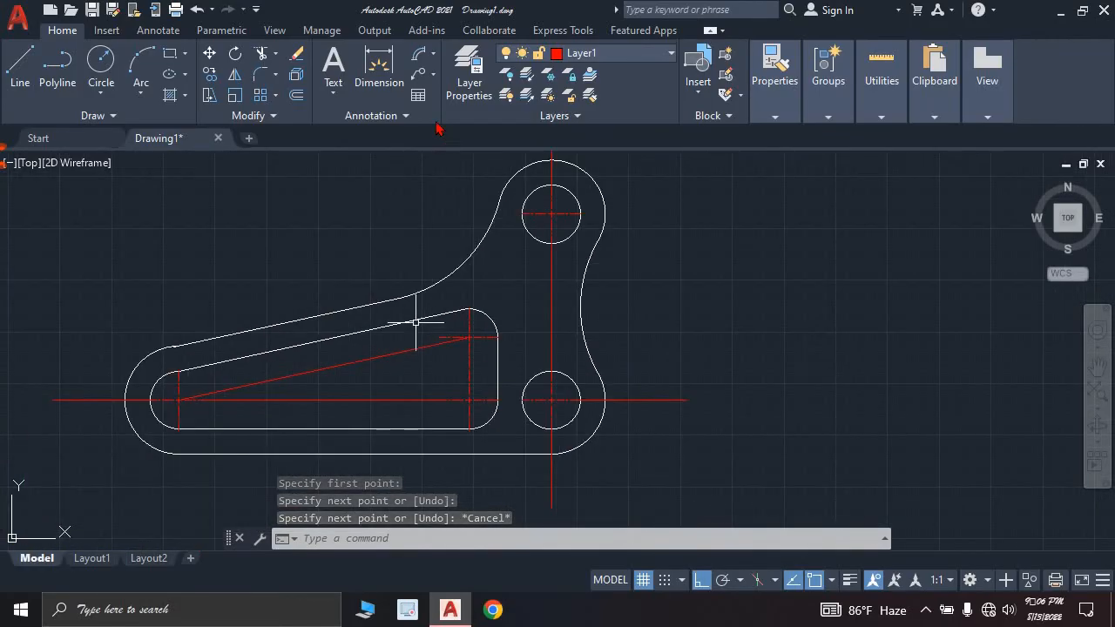
{"action": "left_click", "coordinate": [433, 54]}
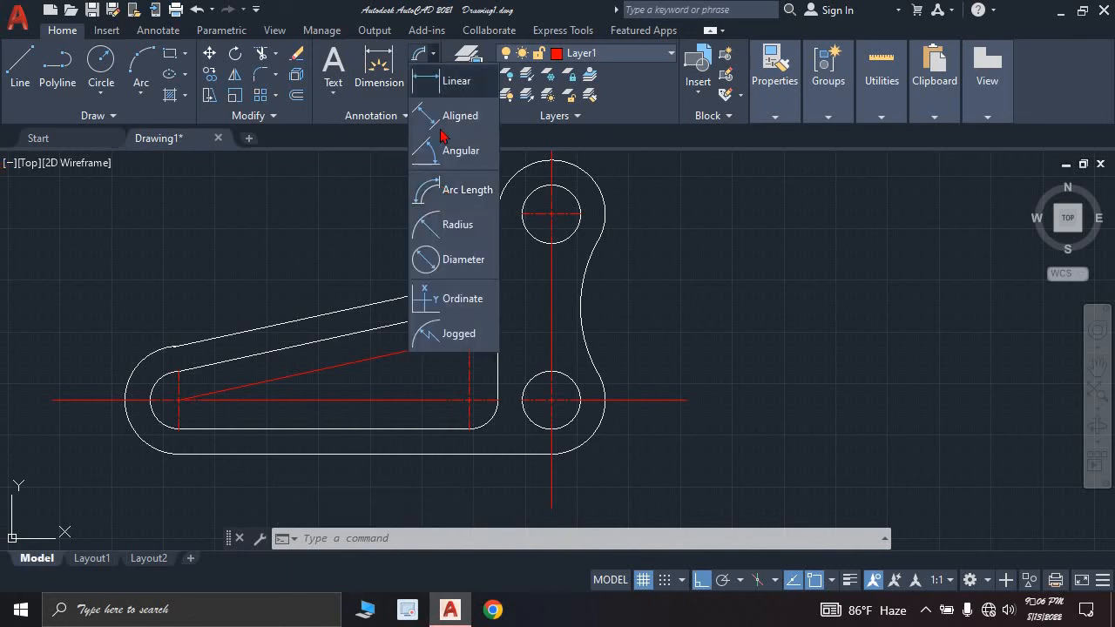
{"action": "left_click", "coordinate": [453, 85]}
{"action": "scroll", "coordinate": [497, 370], "scroll_direction": "down", "scroll_amount": 2}
{"action": "middle_click_drag", "start_coordinate": [425, 316], "coordinate": [375, 276]}
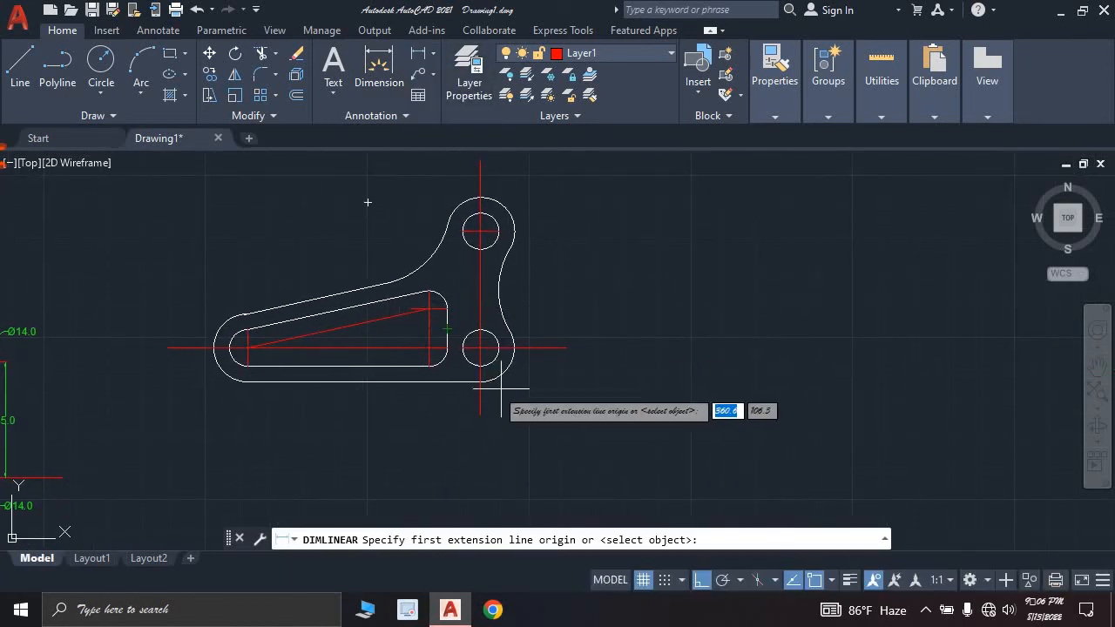
{"action": "scroll", "coordinate": [501, 386], "scroll_direction": "up", "scroll_amount": 2}
{"action": "scroll", "coordinate": [488, 350], "scroll_direction": "up", "scroll_amount": 2}
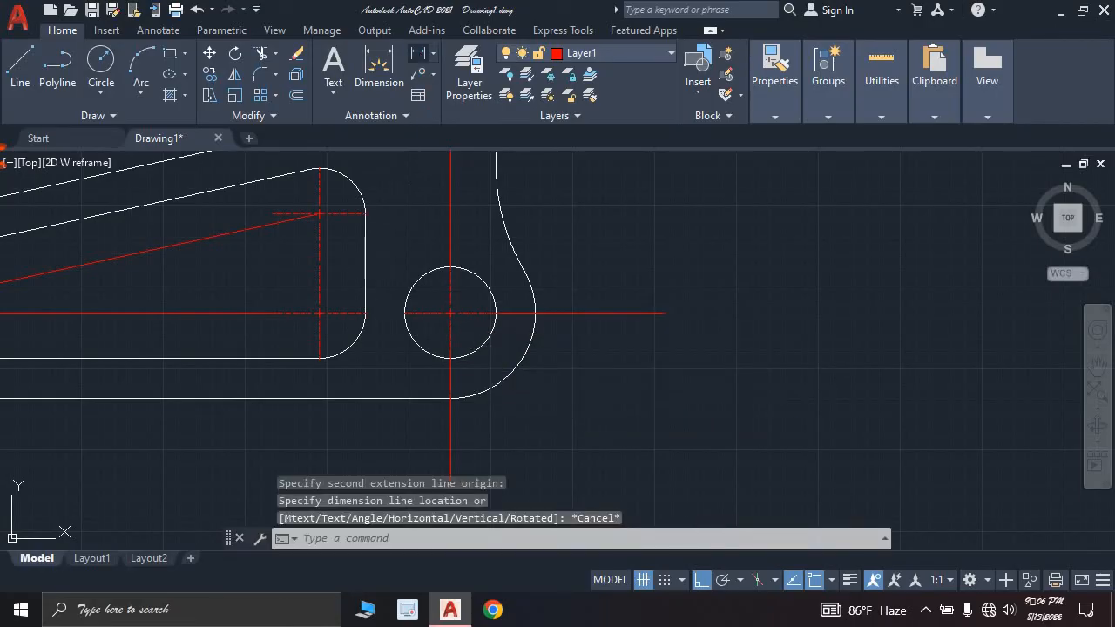
{"action": "left_click", "coordinate": [418, 52]}
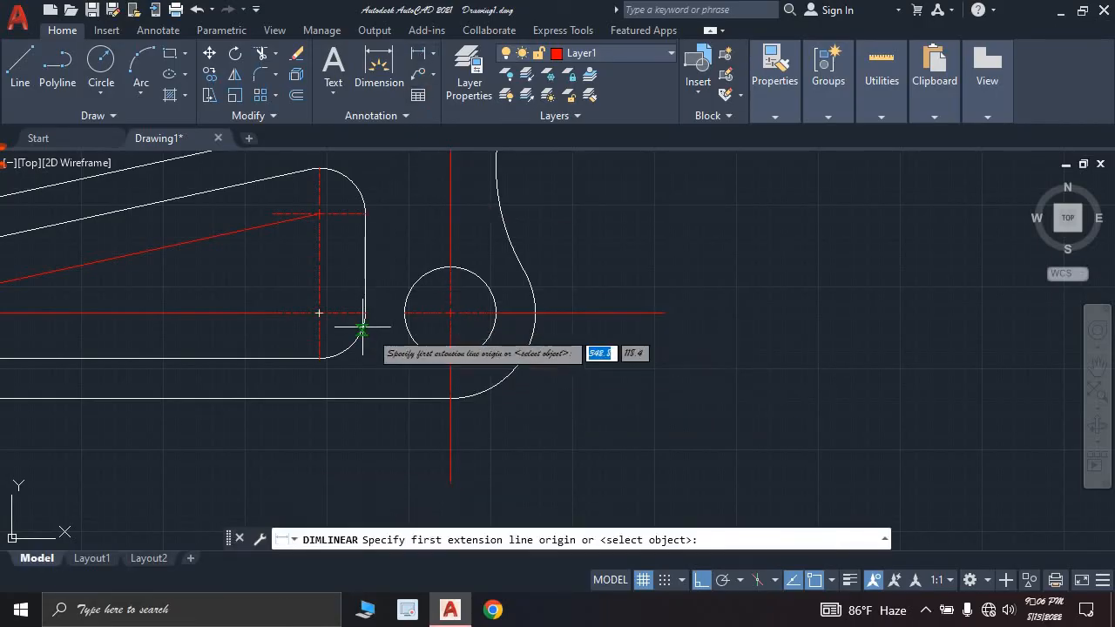
{"action": "left_click", "coordinate": [319, 313]}
{"action": "left_click", "coordinate": [451, 312]}
{"action": "scroll", "coordinate": [461, 445], "scroll_direction": "down", "scroll_amount": 3}
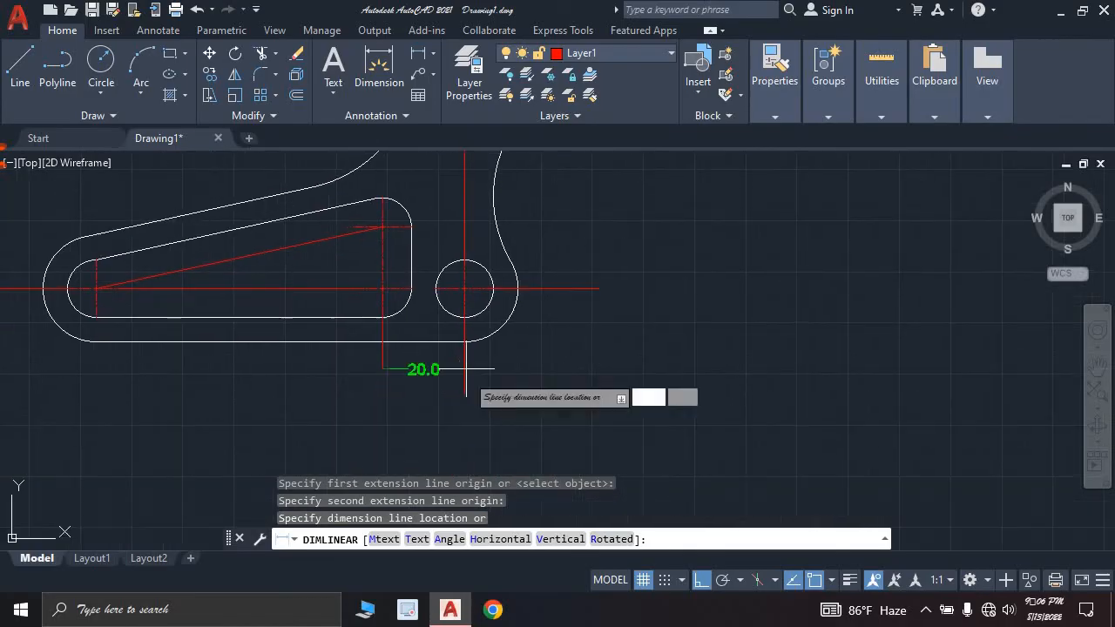
{"action": "left_click", "coordinate": [466, 392]}
Add a linear dimension from the slot's left arc center to its lower-right corner center, placed below the bracket.
{"action": "left_click", "coordinate": [417, 57]}
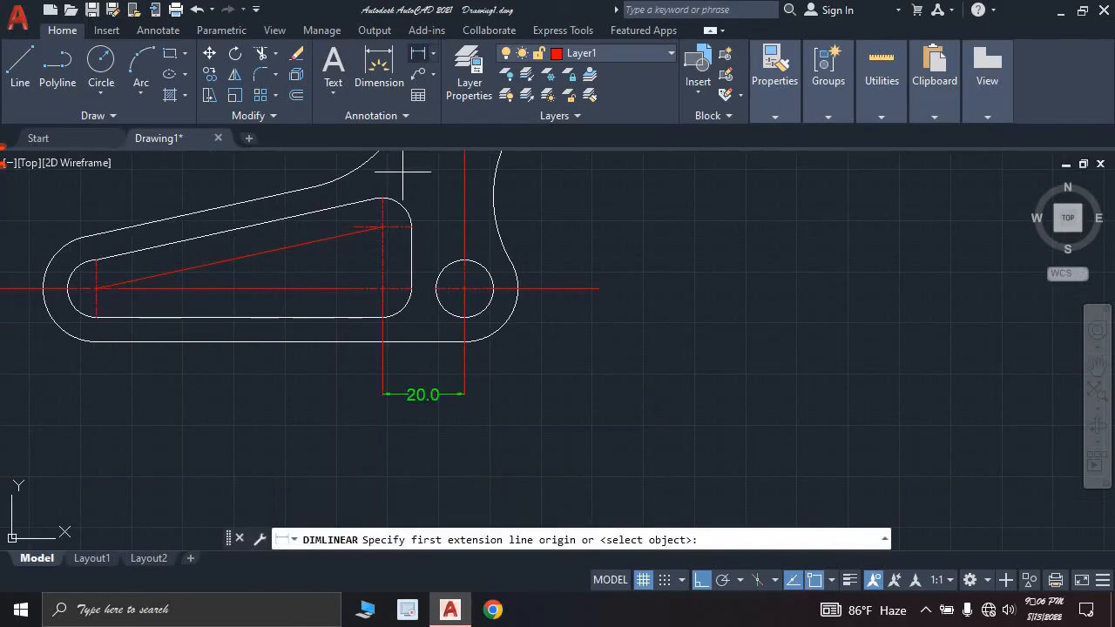
{"action": "left_click", "coordinate": [96, 288]}
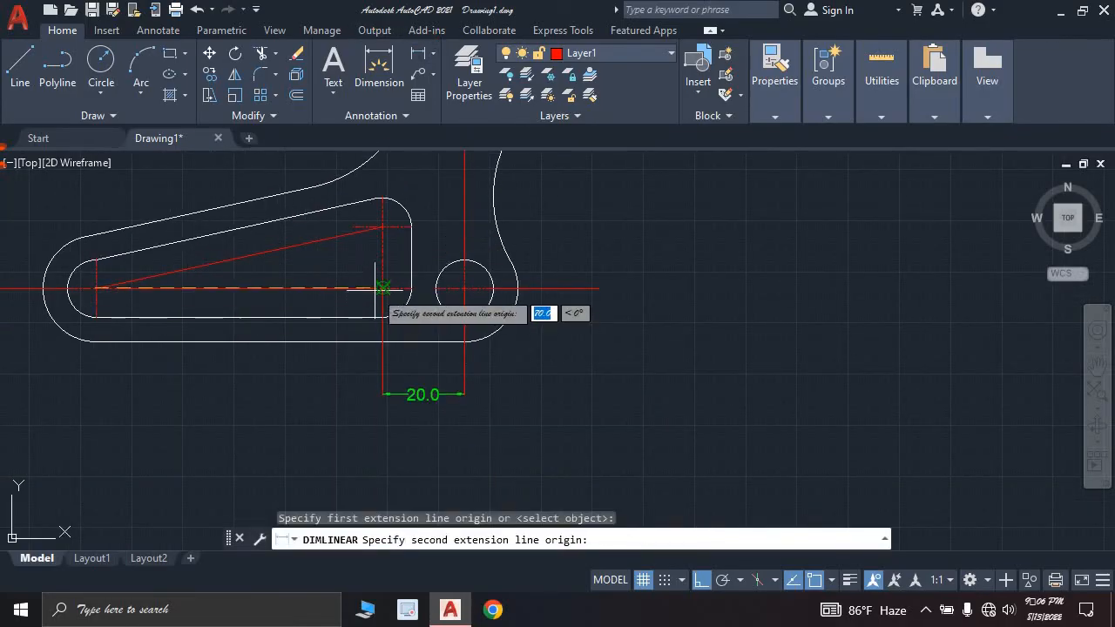
{"action": "left_click", "coordinate": [382, 288]}
{"action": "left_click", "coordinate": [358, 388]}
{"action": "key", "text": "Escape"}
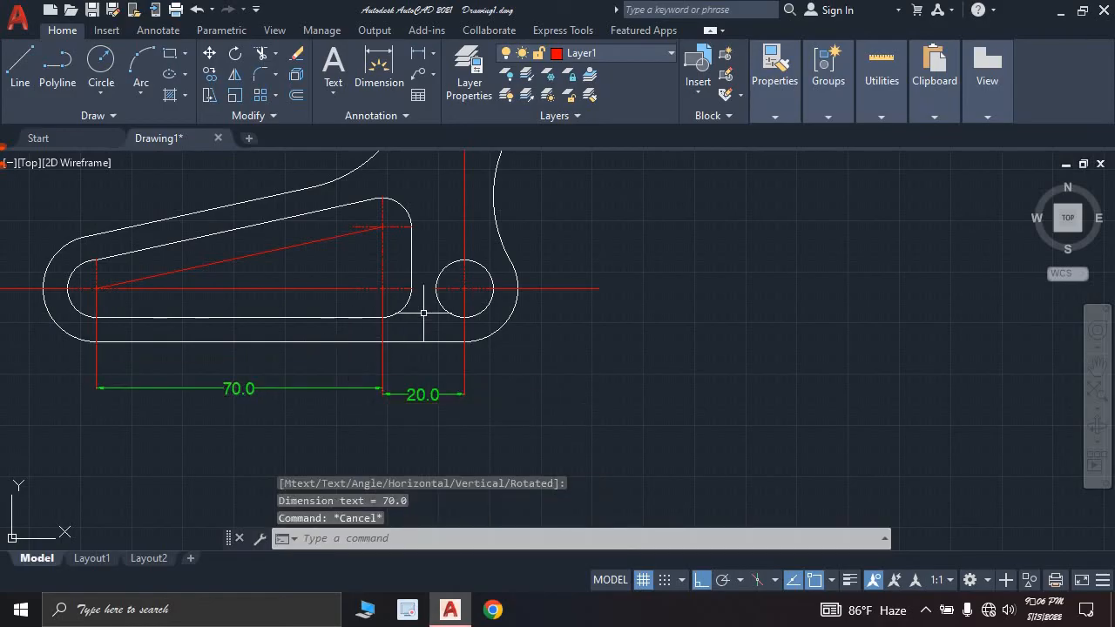
Add a vertical linear dimension between the centers of the upper and lower holes, placed to the right of the bracket.
{"action": "scroll", "coordinate": [422, 312], "scroll_direction": "down", "scroll_amount": 2}
{"action": "middle_click_drag", "start_coordinate": [420, 314], "coordinate": [398, 380]}
{"action": "scroll", "coordinate": [418, 262], "scroll_direction": "up", "scroll_amount": 2}
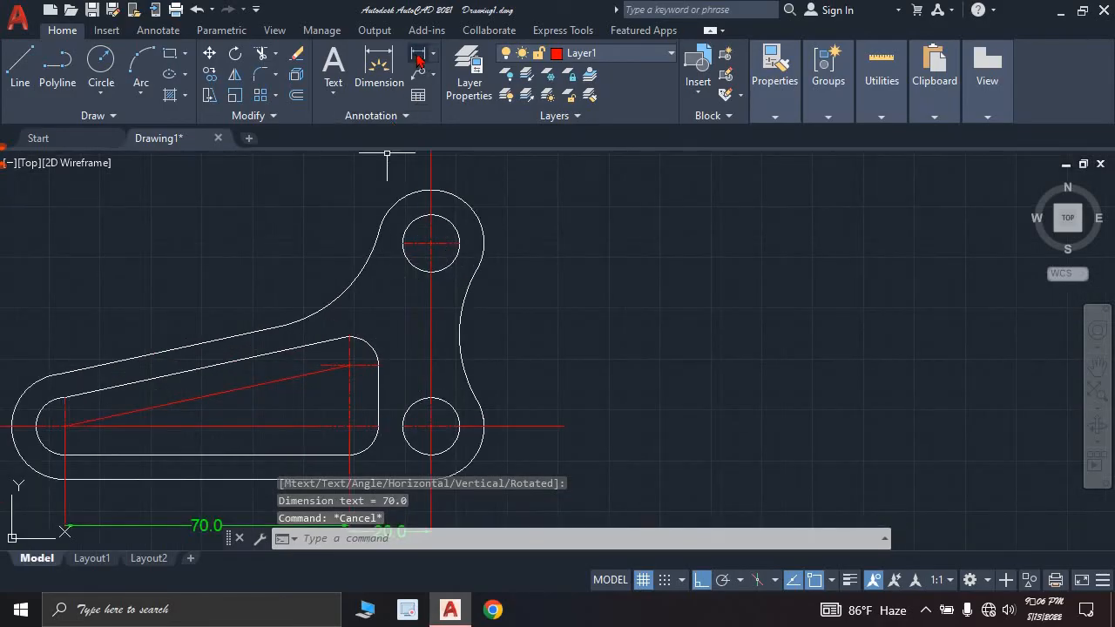
{"action": "key", "text": "Return"}
{"action": "left_click", "coordinate": [430, 244]}
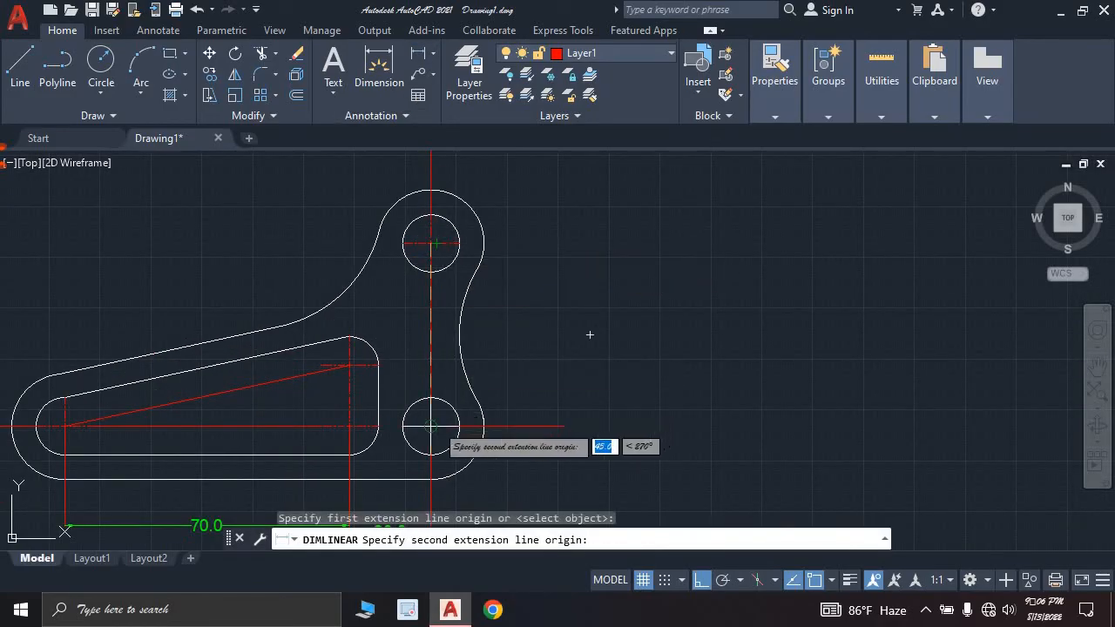
{"action": "left_click", "coordinate": [430, 426]}
{"action": "left_click", "coordinate": [539, 420]}
{"action": "key", "text": "Escape"}
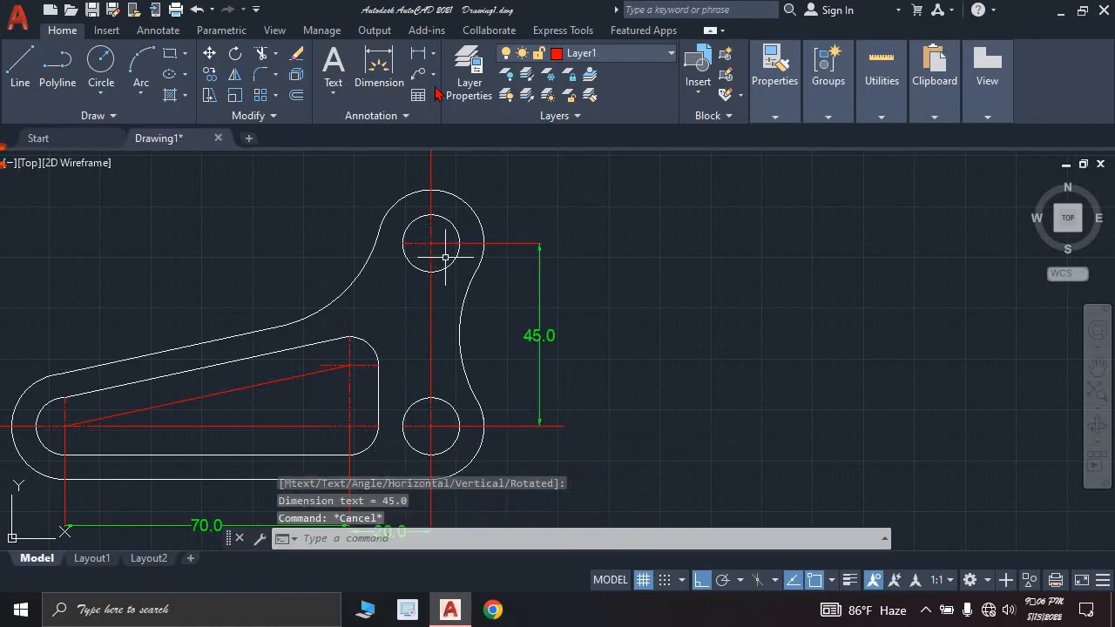
Add a diameter dimension to the upper hole, placed outside the outline at its upper right.
{"action": "left_click", "coordinate": [433, 52]}
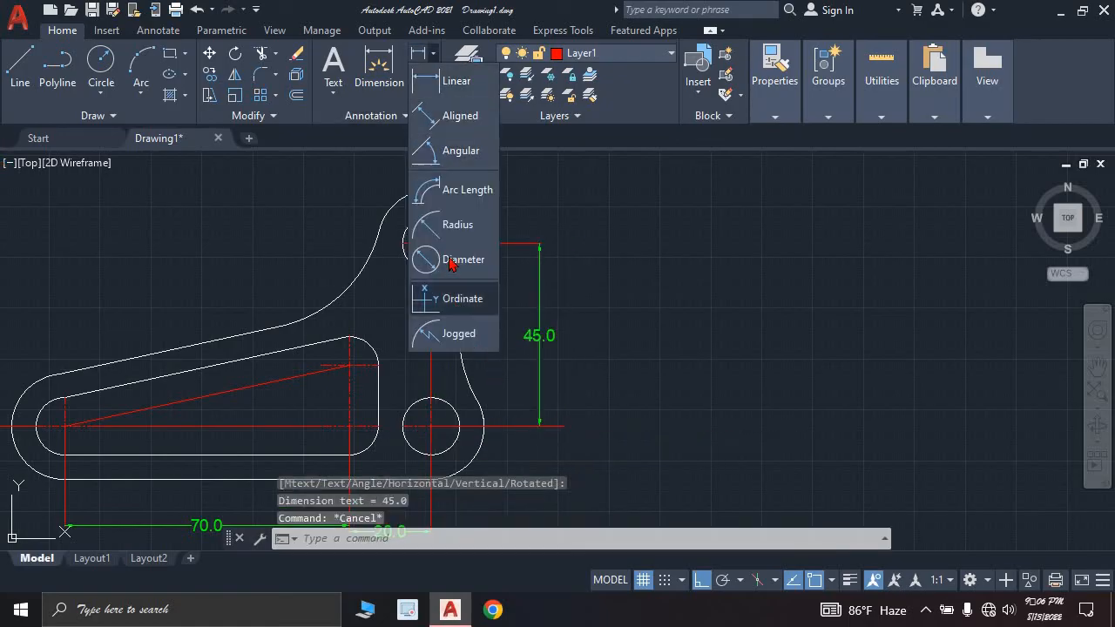
{"action": "left_click", "coordinate": [423, 256]}
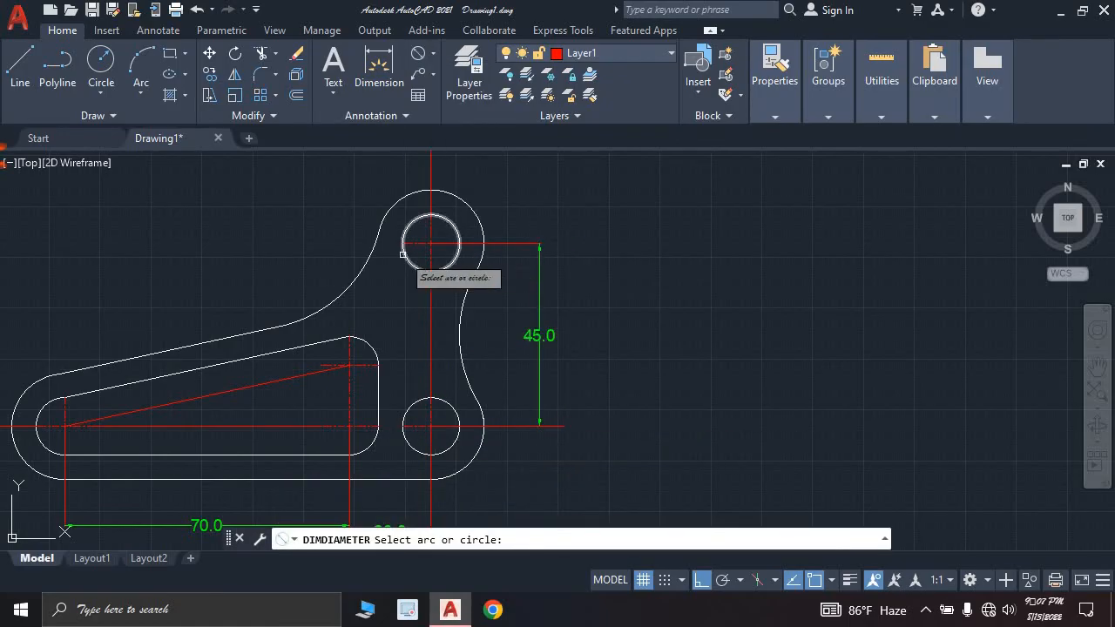
{"action": "left_click", "coordinate": [454, 261]}
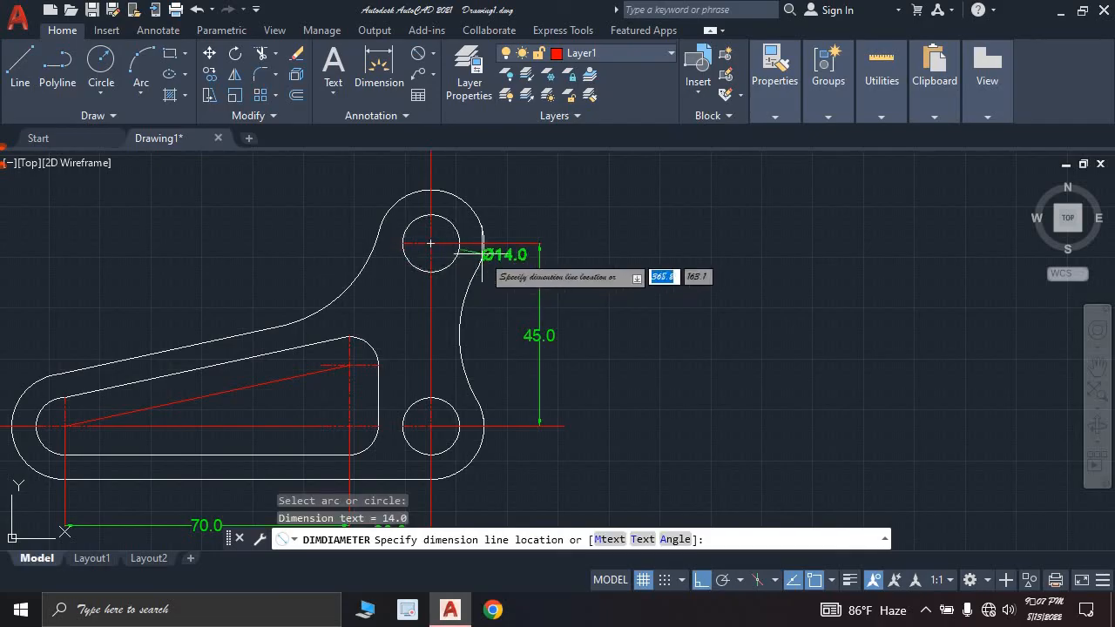
{"action": "left_click", "coordinate": [491, 201]}
Add a radius dimension to the lower hole, placed outside the outline at its lower right.
{"action": "scroll", "coordinate": [483, 307], "scroll_direction": "down", "scroll_amount": 2}
{"action": "scroll", "coordinate": [416, 174], "scroll_direction": "up", "scroll_amount": 3}
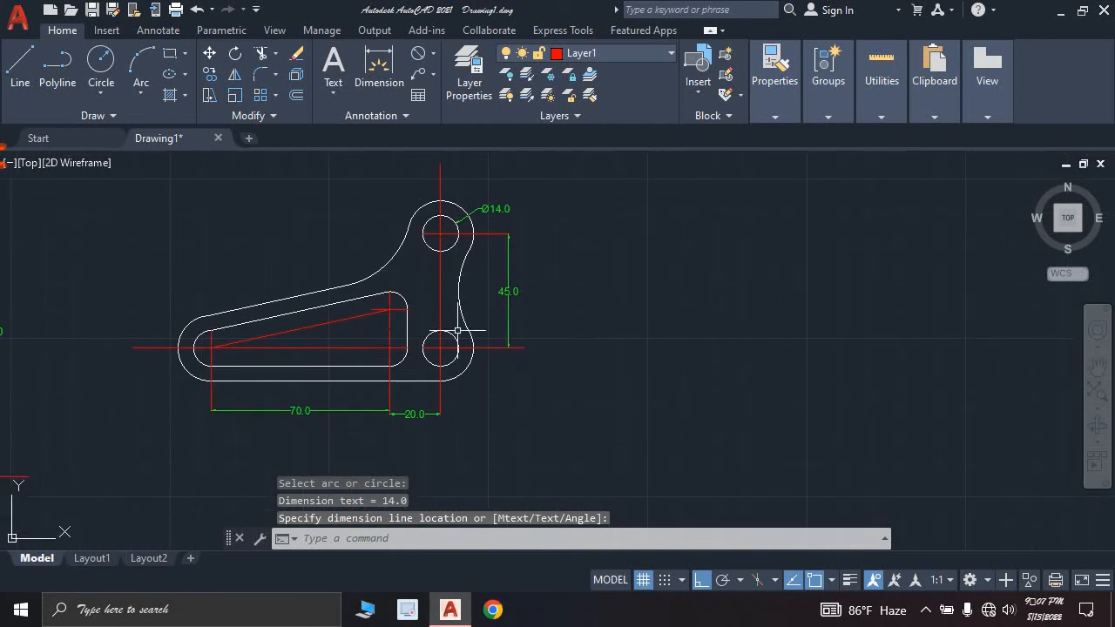
{"action": "left_click", "coordinate": [433, 54]}
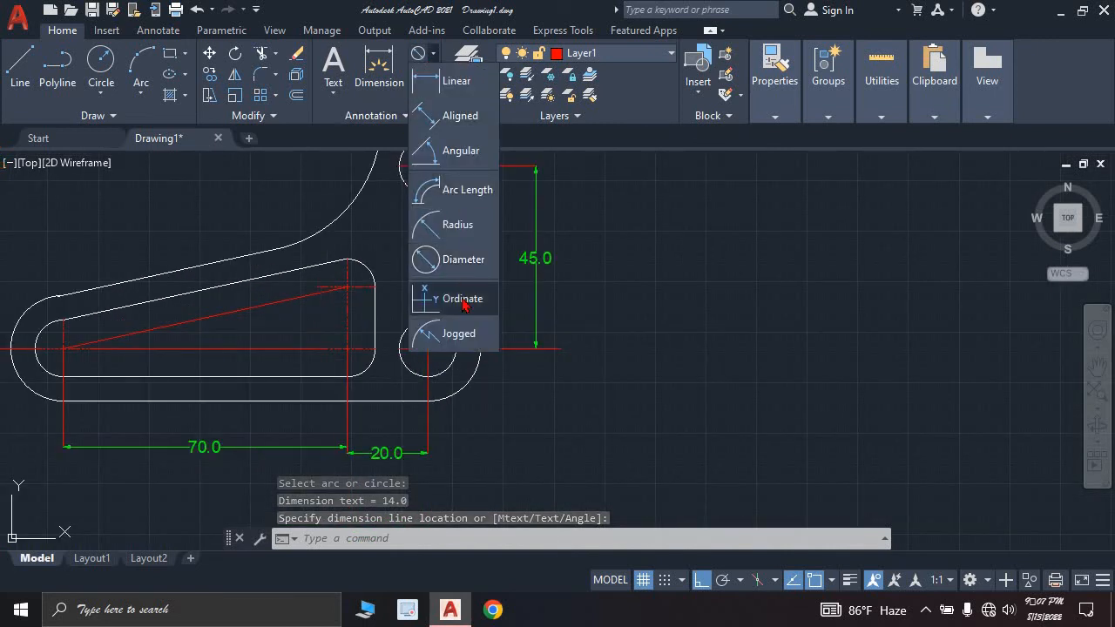
{"action": "left_click", "coordinate": [458, 224]}
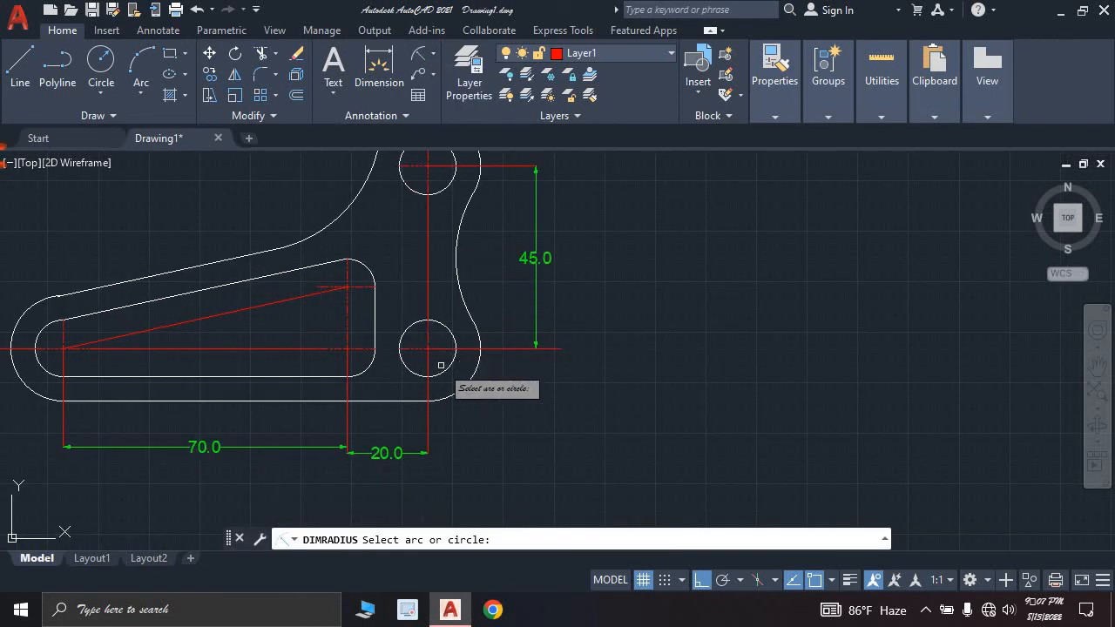
{"action": "left_click", "coordinate": [444, 370]}
{"action": "left_click", "coordinate": [508, 385]}
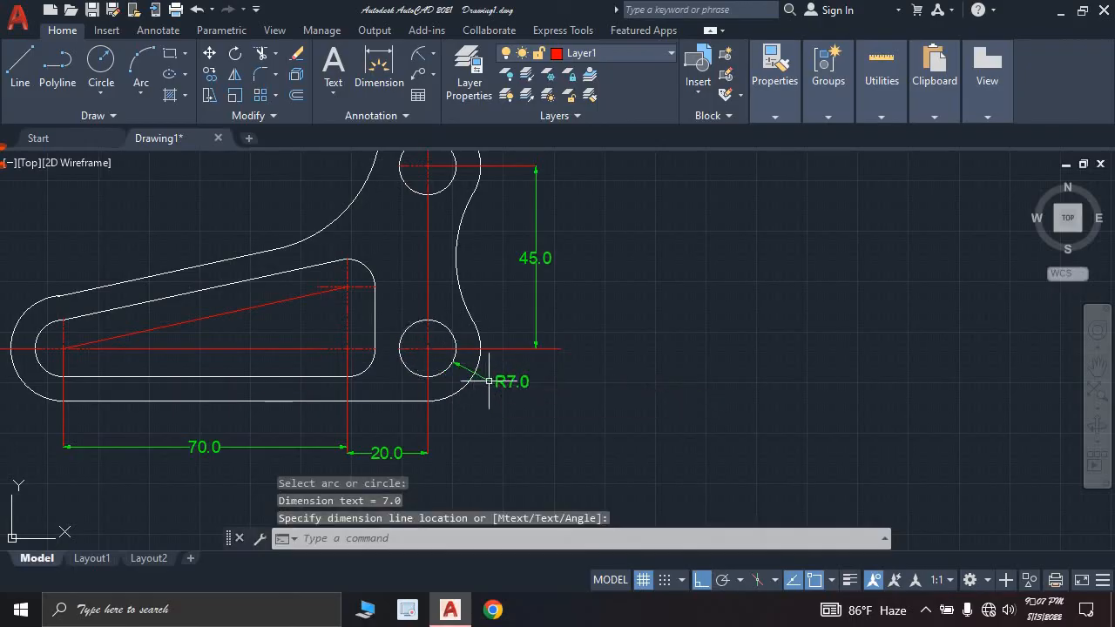
{"action": "key", "text": "Escape"}
{"action": "scroll", "coordinate": [547, 386], "scroll_direction": "up", "scroll_amount": 1}
{"action": "scroll", "coordinate": [494, 378], "scroll_direction": "down", "scroll_amount": 1}
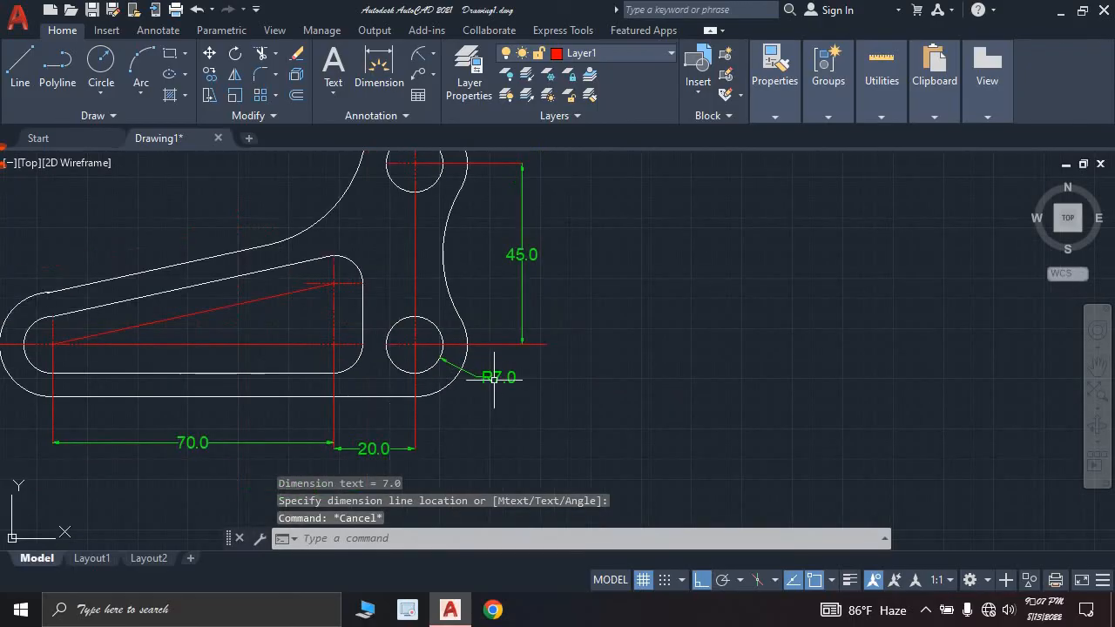
Add an arc length dimension to the slot's left end arc, placed outside the bracket's rounded left end.
{"action": "middle_click_drag", "start_coordinate": [488, 296], "coordinate": [480, 385]}
{"action": "mouse_move", "coordinate": [479, 227]}
{"action": "middle_mouse_down"}
{"action": "mouse_move", "coordinate": [444, 297]}
{"action": "mouse_move", "coordinate": [412, 315]}
{"action": "mouse_move", "coordinate": [509, 245]}
{"action": "middle_mouse_up"}
{"action": "scroll", "coordinate": [476, 290], "scroll_direction": "up", "scroll_amount": 4}
{"action": "scroll", "coordinate": [410, 288], "scroll_direction": "down", "scroll_amount": 4}
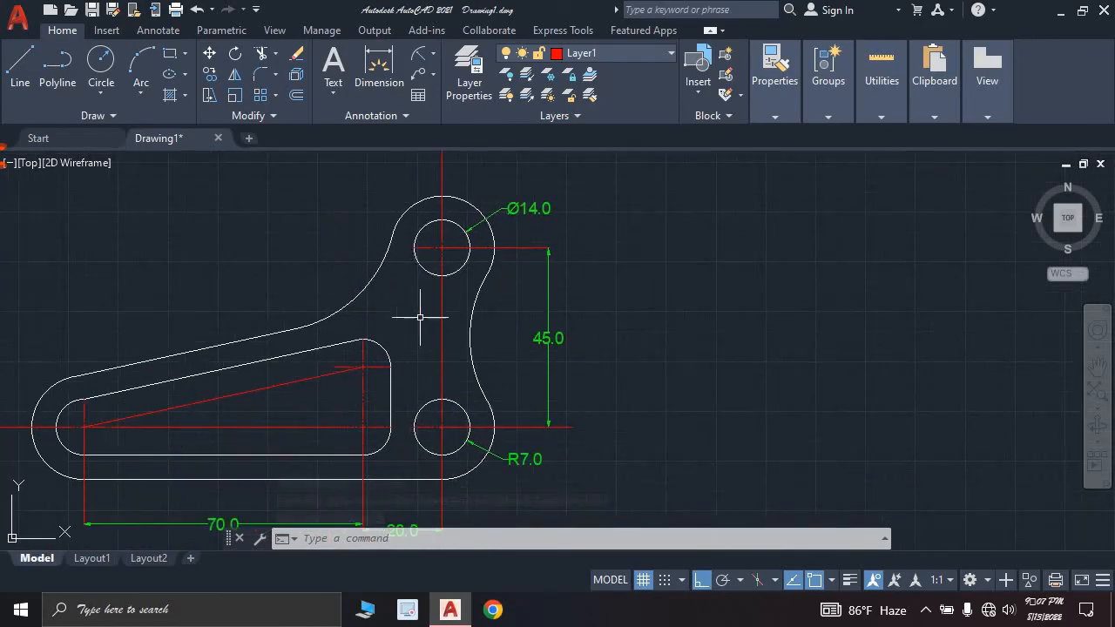
{"action": "middle_click_drag", "start_coordinate": [428, 319], "coordinate": [514, 261]}
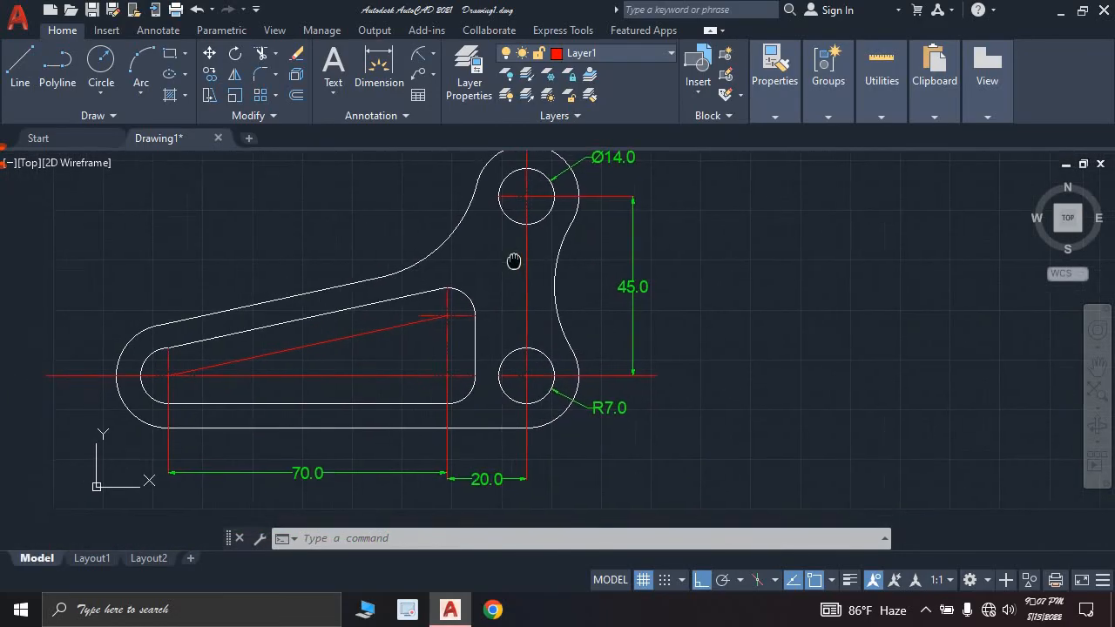
{"action": "left_click", "coordinate": [433, 53]}
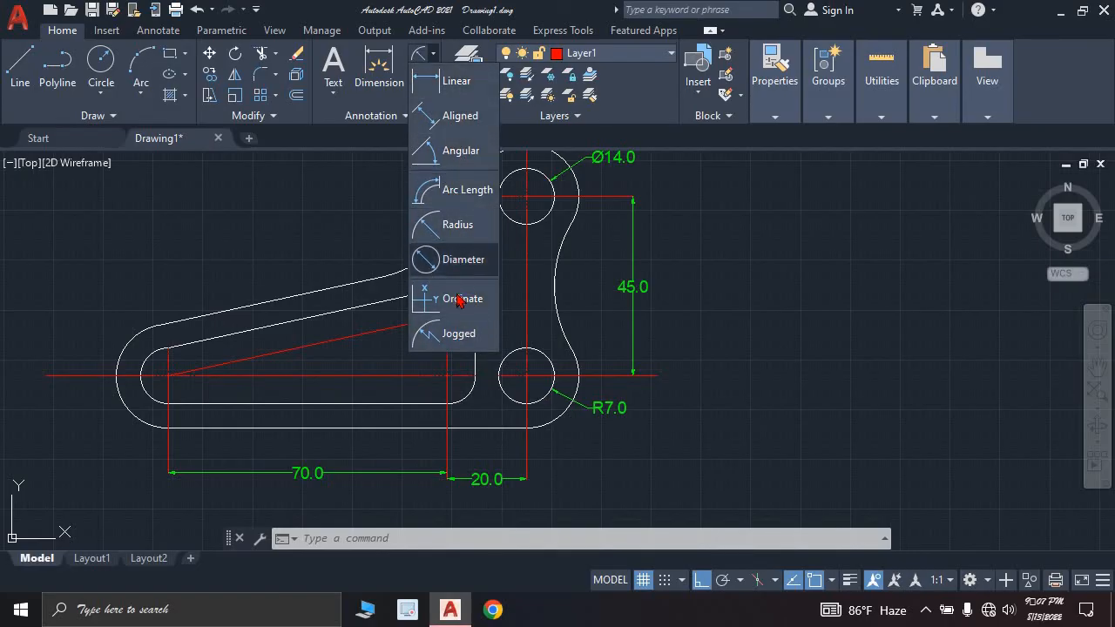
{"action": "left_click", "coordinate": [468, 189]}
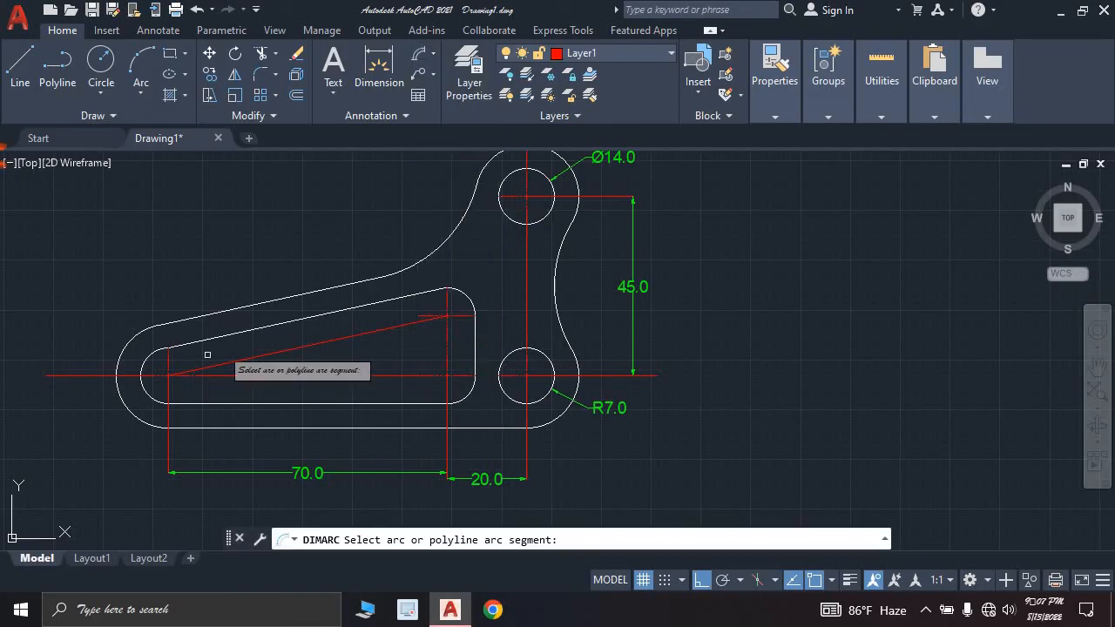
{"action": "left_click", "coordinate": [141, 380]}
{"action": "left_click", "coordinate": [98, 393]}
{"action": "key", "text": "Escape"}
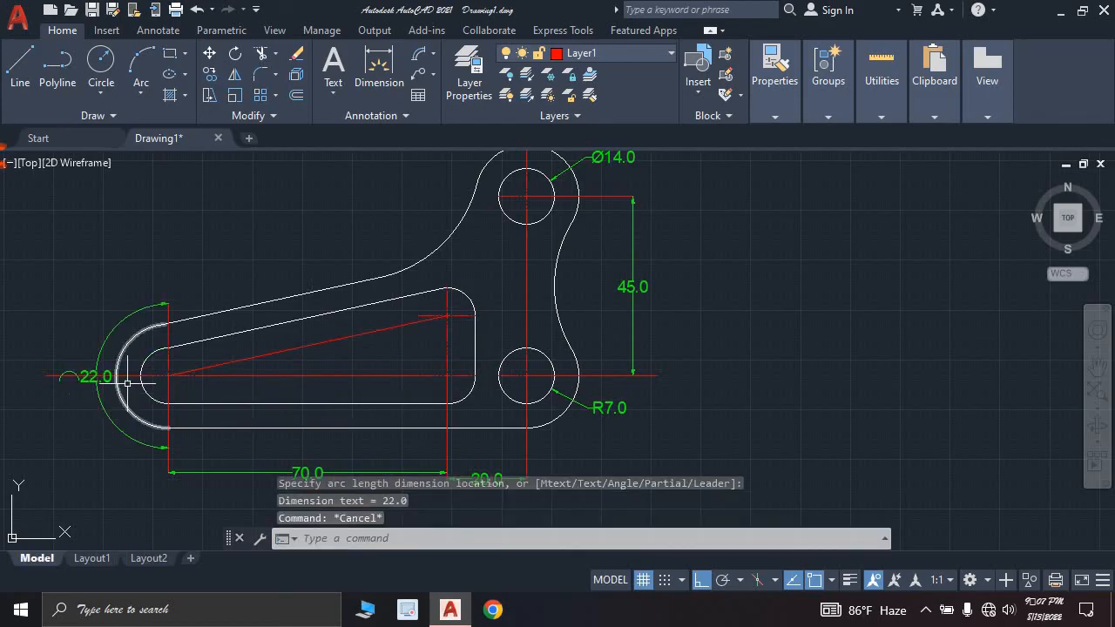
Add an arc length dimension to the slot's upper right corner arc, placed just outside the corner between the slot and the upper hole.
{"action": "mouse_move", "coordinate": [306, 320]}
{"action": "middle_mouse_down"}
{"action": "mouse_move", "coordinate": [311, 366]}
{"action": "mouse_move", "coordinate": [291, 386]}
{"action": "middle_mouse_up"}
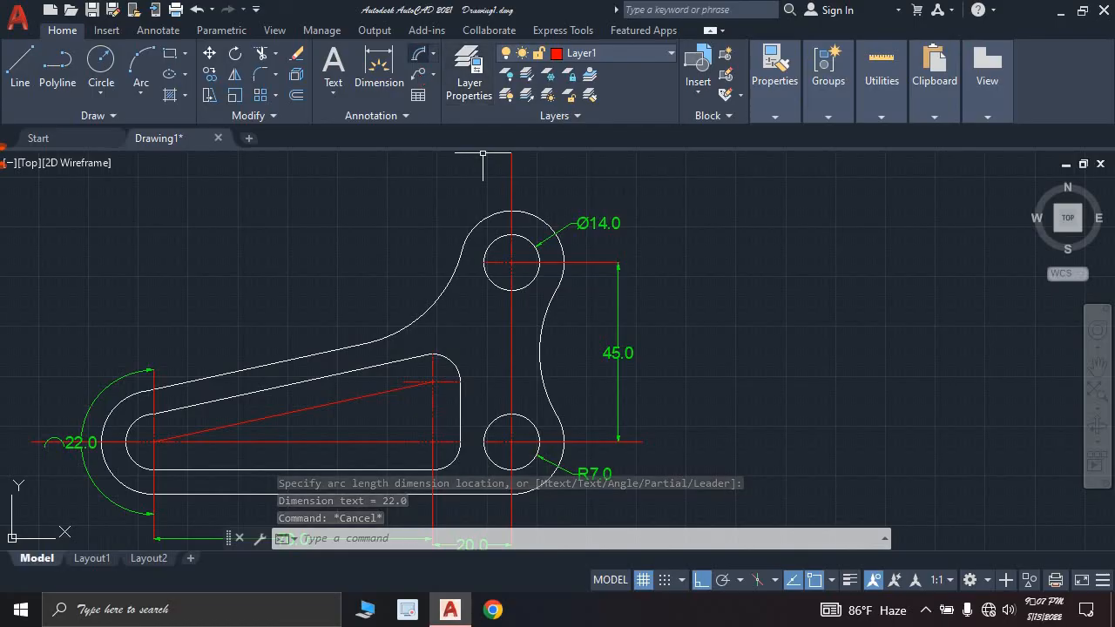
{"action": "left_click", "coordinate": [419, 59]}
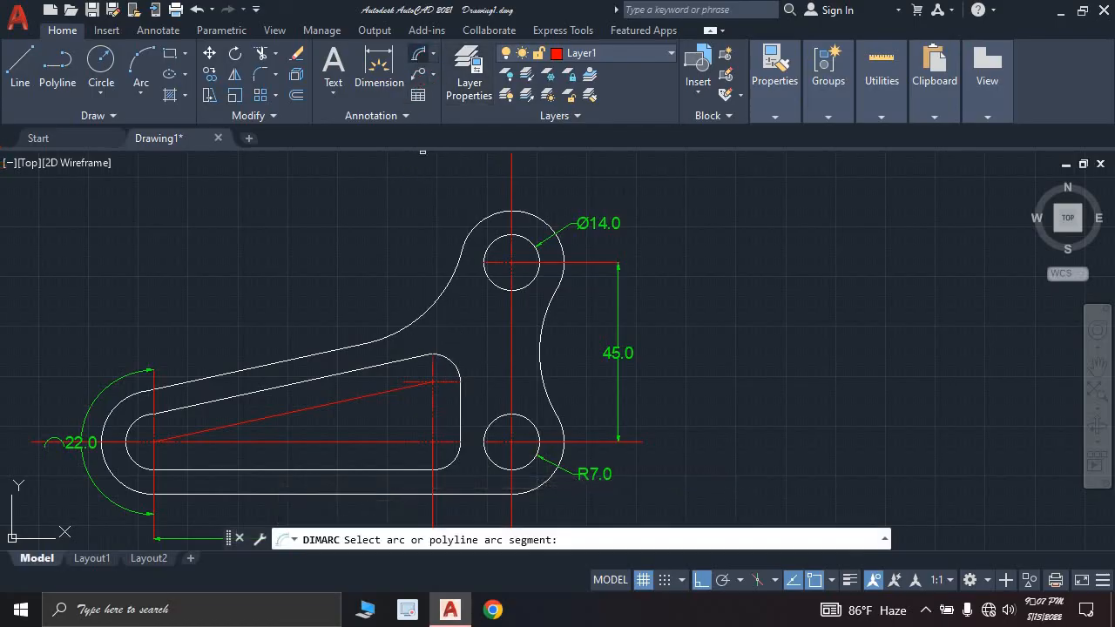
{"action": "left_click", "coordinate": [453, 356]}
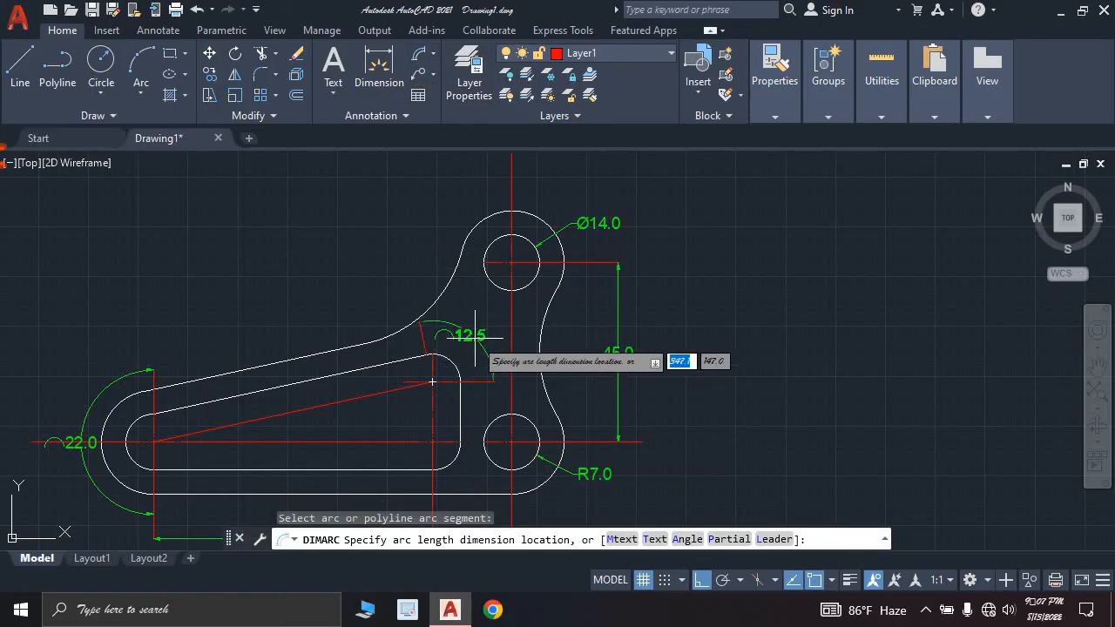
{"action": "left_click", "coordinate": [476, 337]}
Add a second arc length dimension to the slot's left end arc, placed farther out than the existing one.
{"action": "left_click", "coordinate": [142, 420]}
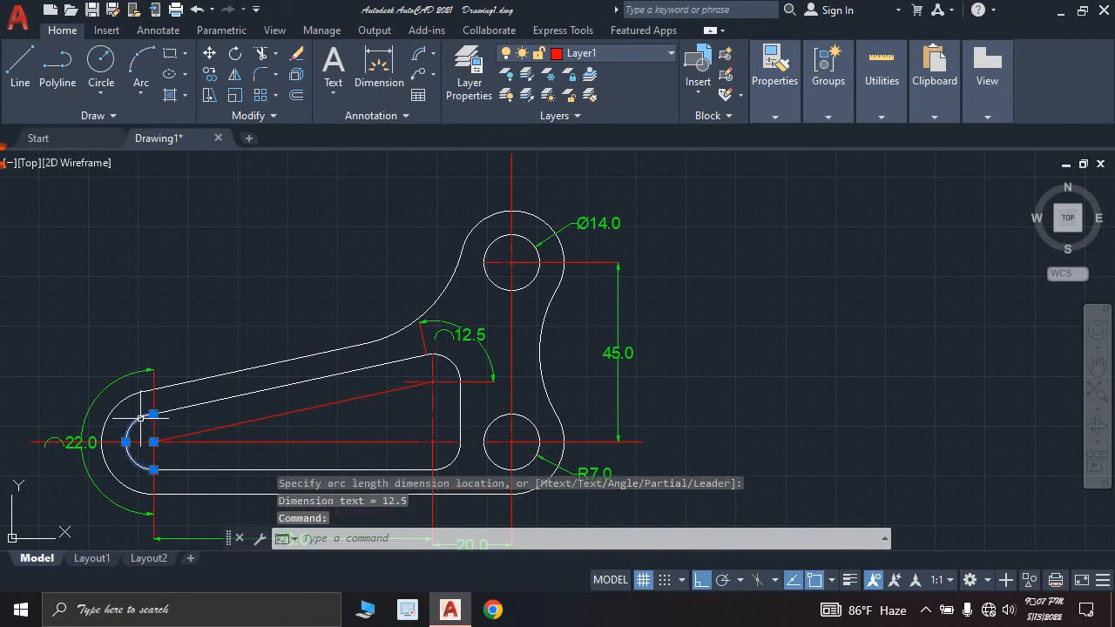
{"action": "key", "text": "Escape"}
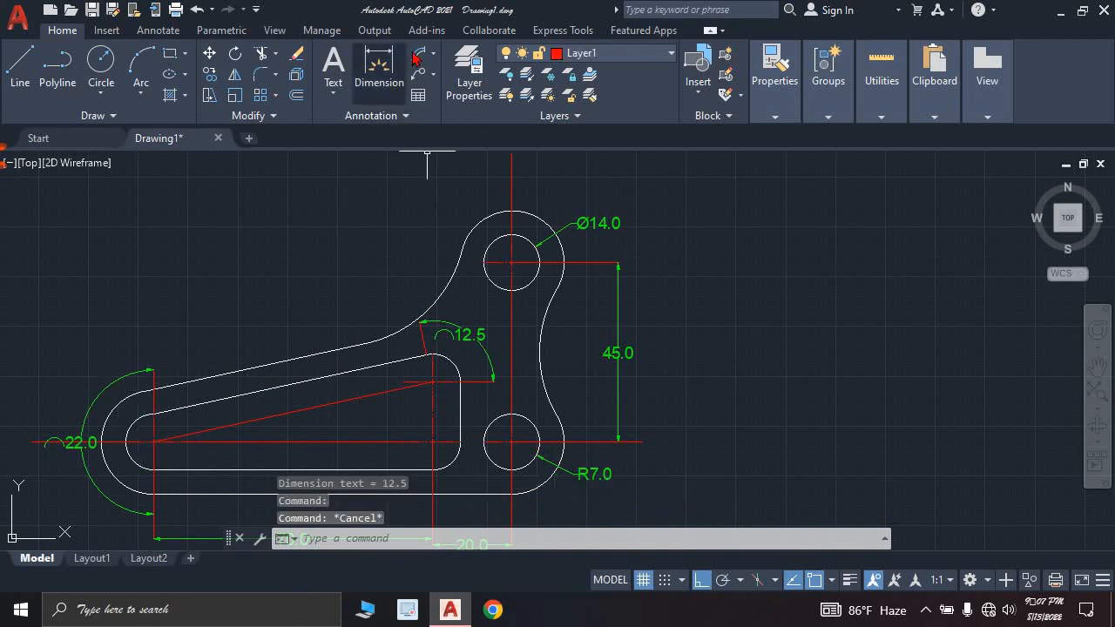
{"action": "key", "text": "Return"}
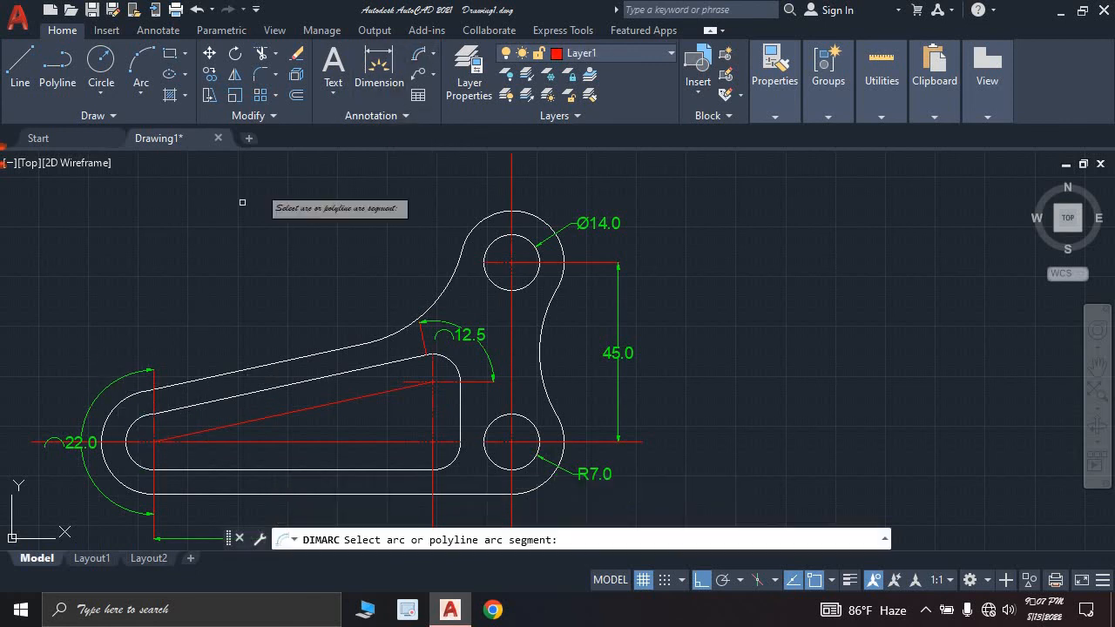
{"action": "left_click", "coordinate": [133, 422]}
{"action": "left_click", "coordinate": [93, 360]}
{"action": "key", "text": "Escape"}
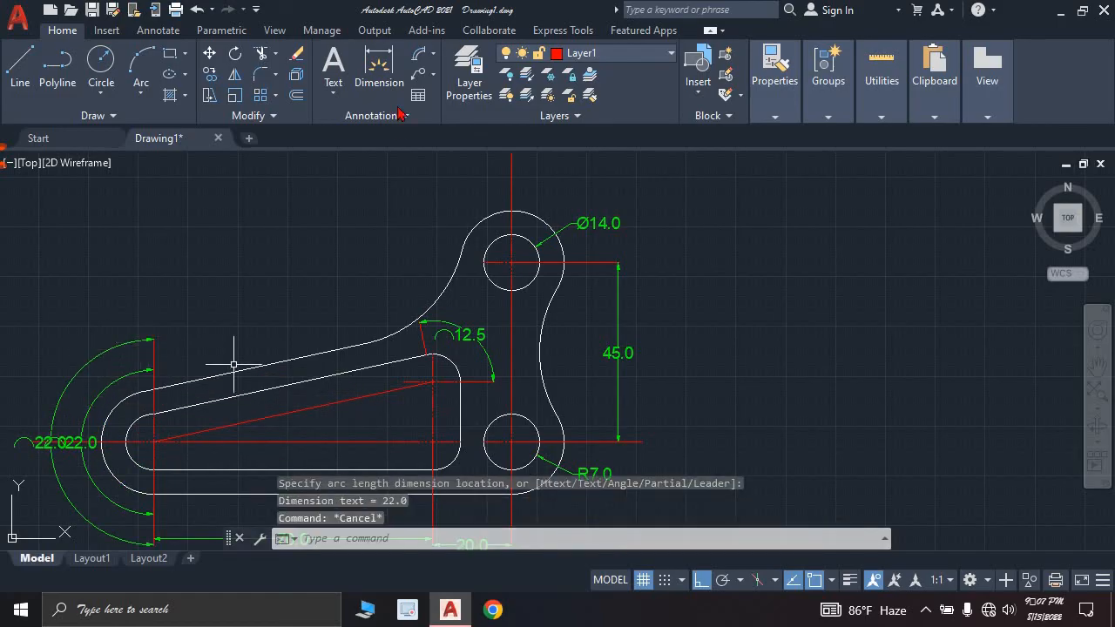
Add an aligned dimension along the slot's sloped upper edge, from endpoint to endpoint, placed above the bracket's outline.
{"action": "left_click", "coordinate": [433, 54]}
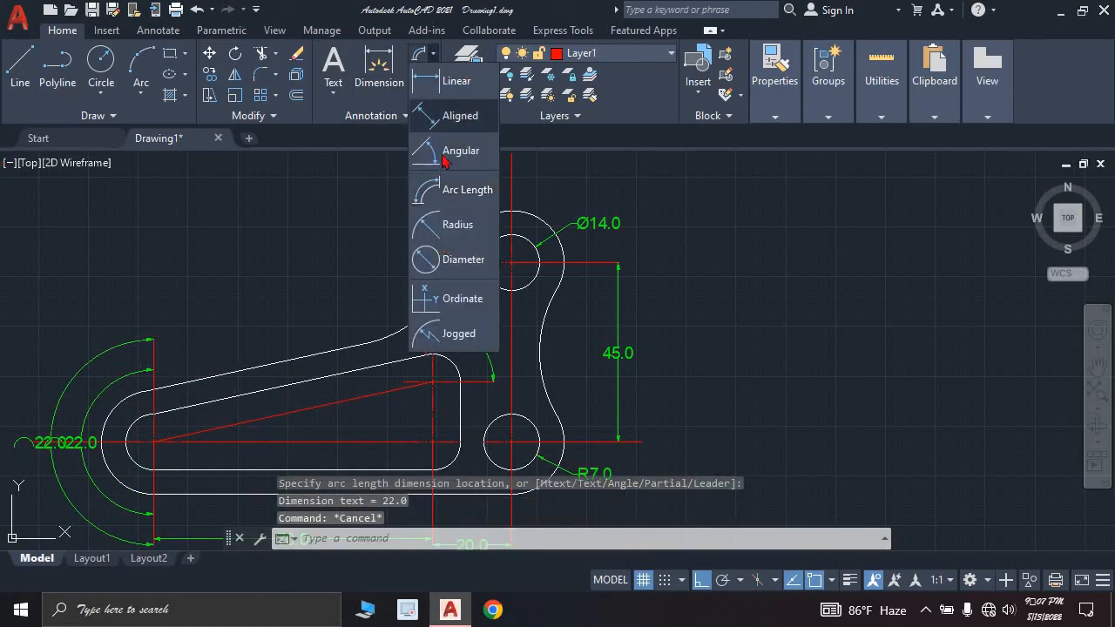
{"action": "left_click", "coordinate": [454, 114]}
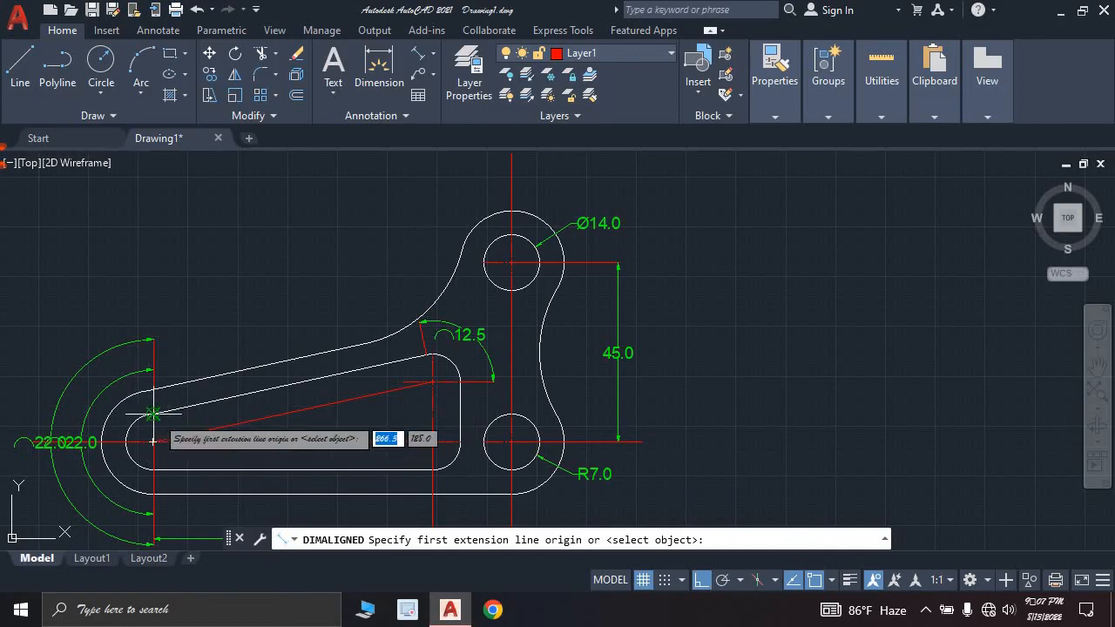
{"action": "left_click", "coordinate": [152, 414]}
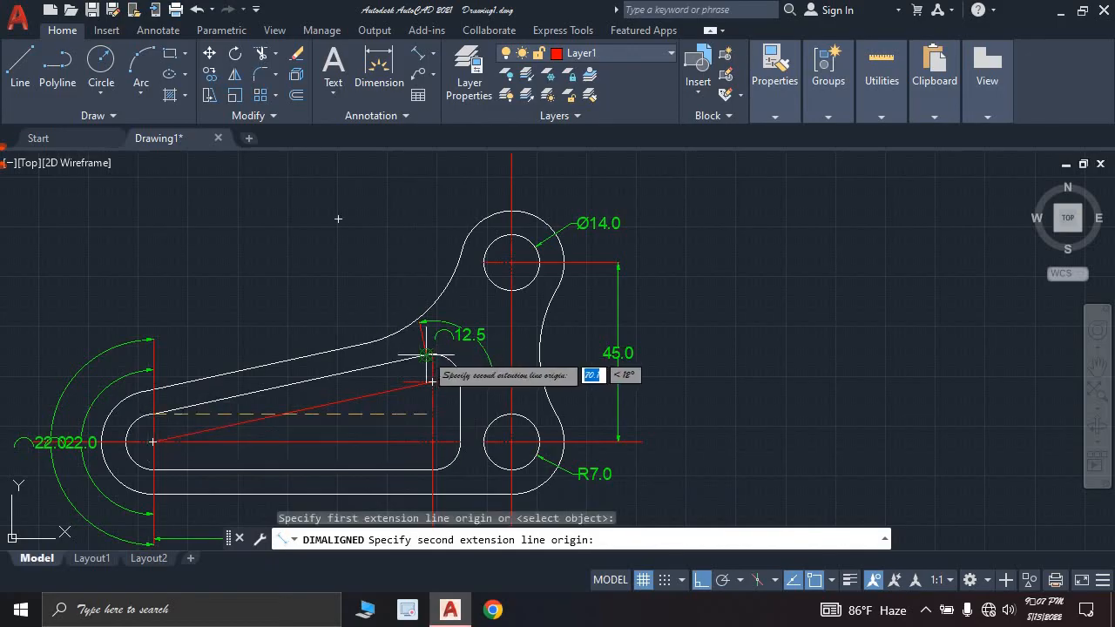
{"action": "left_click", "coordinate": [427, 355]}
{"action": "left_click", "coordinate": [391, 292]}
{"action": "key", "text": "Escape"}
{"action": "scroll", "coordinate": [435, 388], "scroll_direction": "down", "scroll_amount": 4}
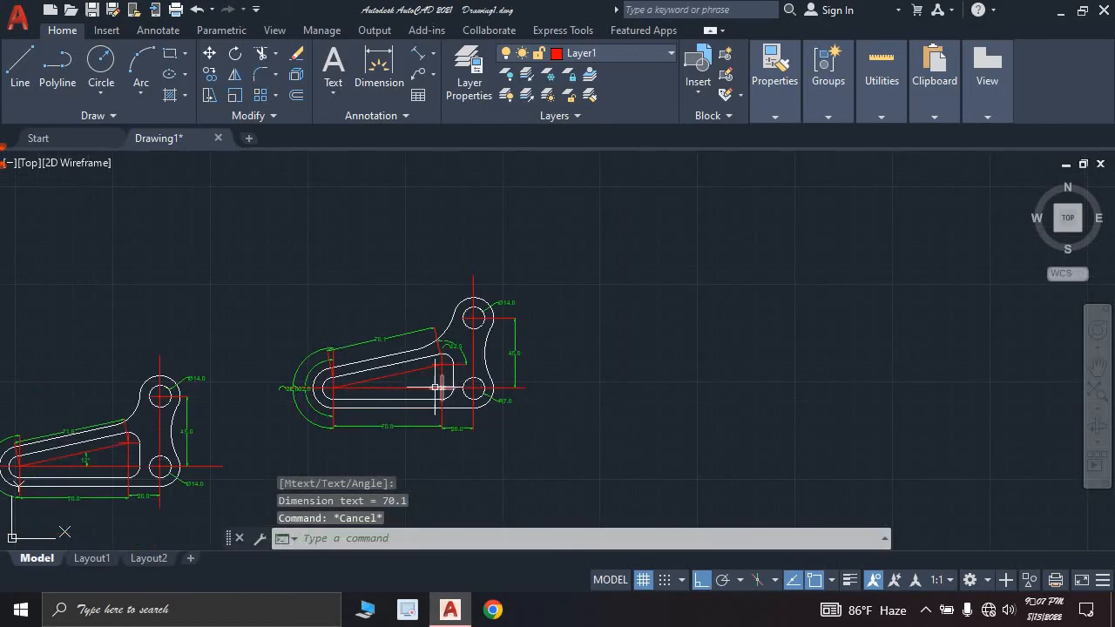
{"action": "scroll", "coordinate": [404, 376], "scroll_direction": "down", "scroll_amount": 2}
{"action": "mouse_move", "coordinate": [402, 378]}
{"action": "middle_mouse_down"}
{"action": "mouse_move", "coordinate": [560, 339]}
{"action": "mouse_move", "coordinate": [375, 392]}
{"action": "middle_mouse_up"}
{"action": "scroll", "coordinate": [510, 339], "scroll_direction": "up", "scroll_amount": 4}
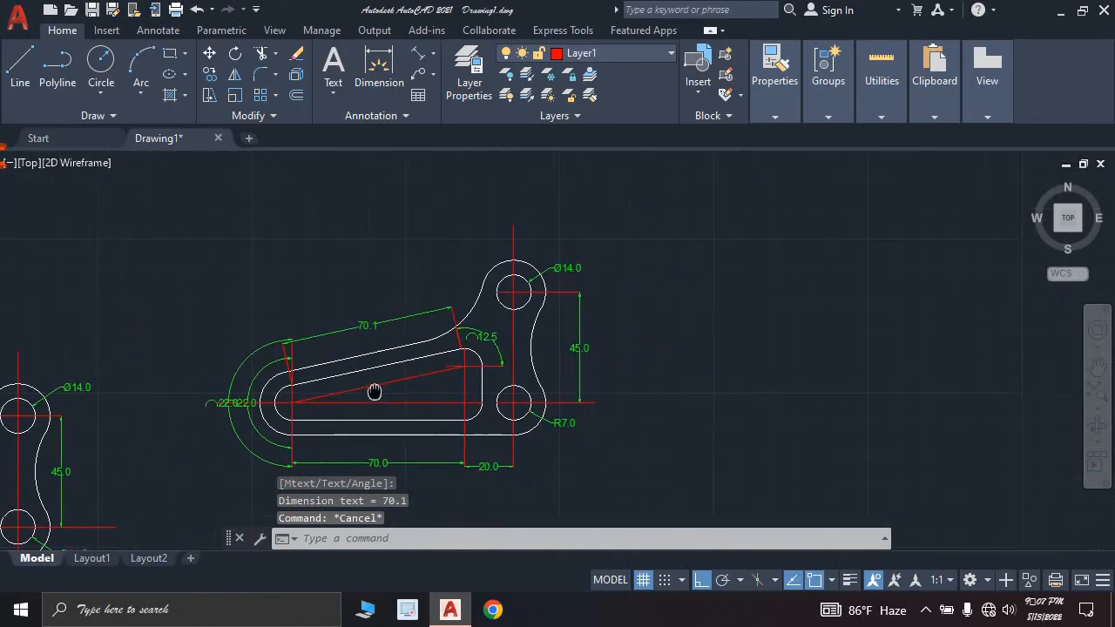
{"action": "scroll", "coordinate": [430, 392], "scroll_direction": "up", "scroll_amount": 5}
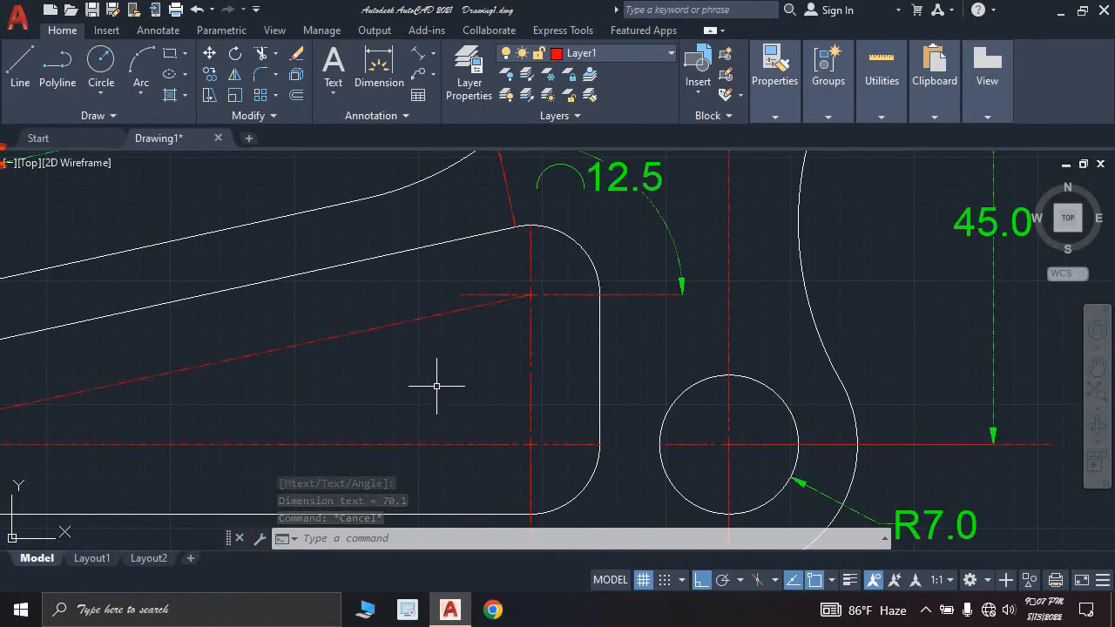